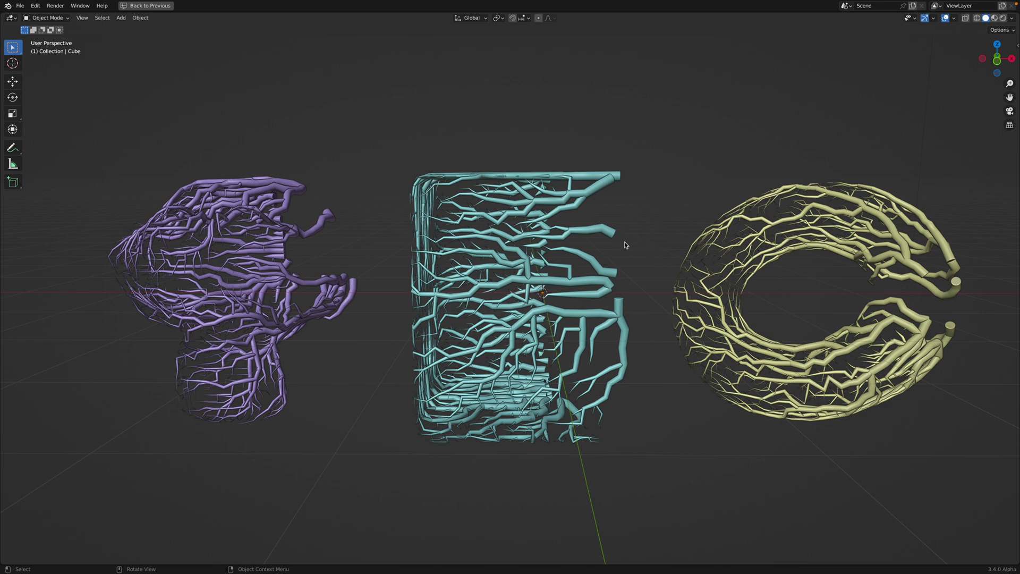
Exit the maximized viewport and enlarge the node editor area above it
key("q")
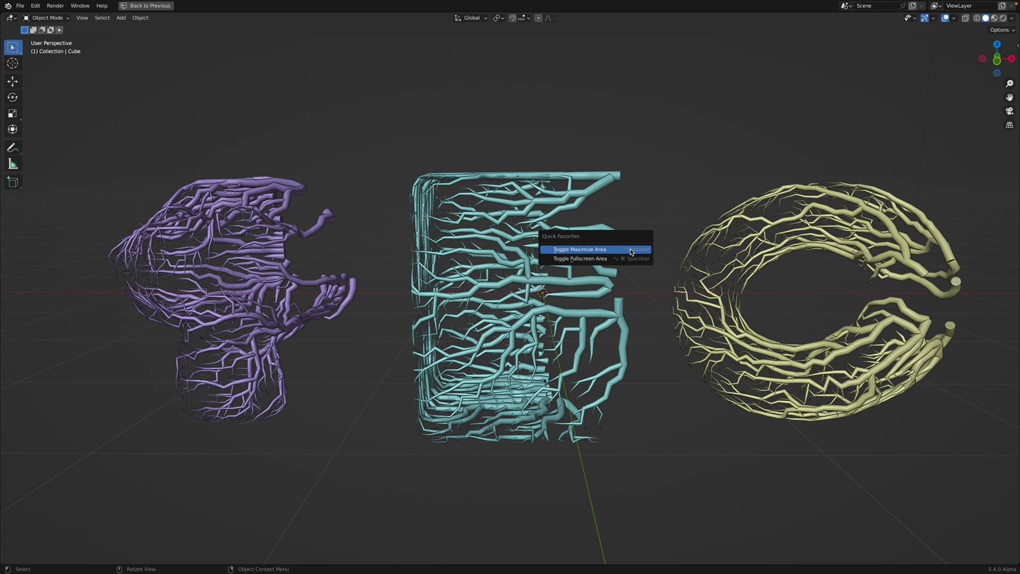
left_click(631, 252)
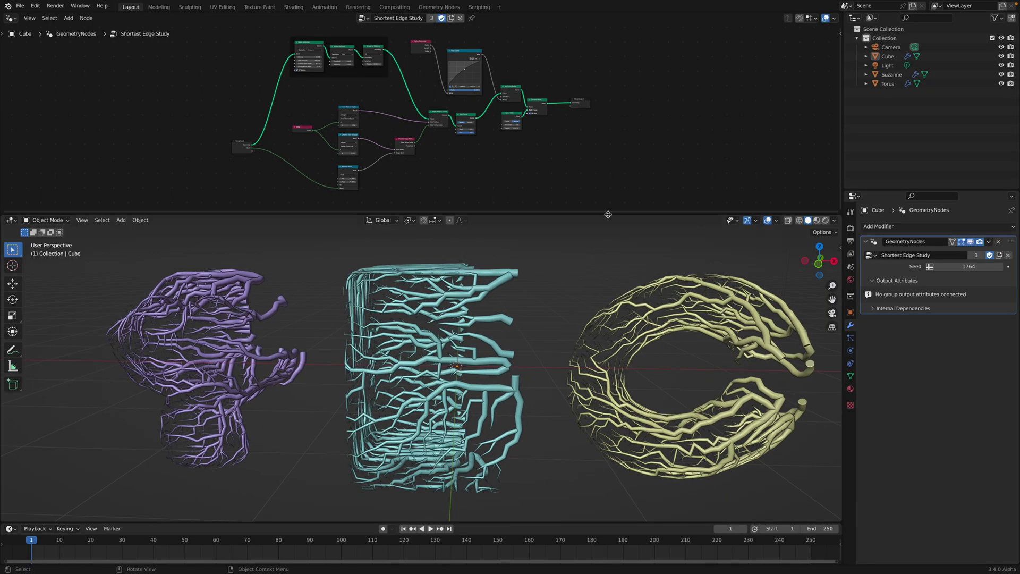
left_click_drag(608, 214, 599, 243)
Examine the Shortest Edge Study node tree, especially the Shortest Edge Paths, Edge Paths to Curves and Trim Curve nodes
scroll(599, 201, "up", 2)
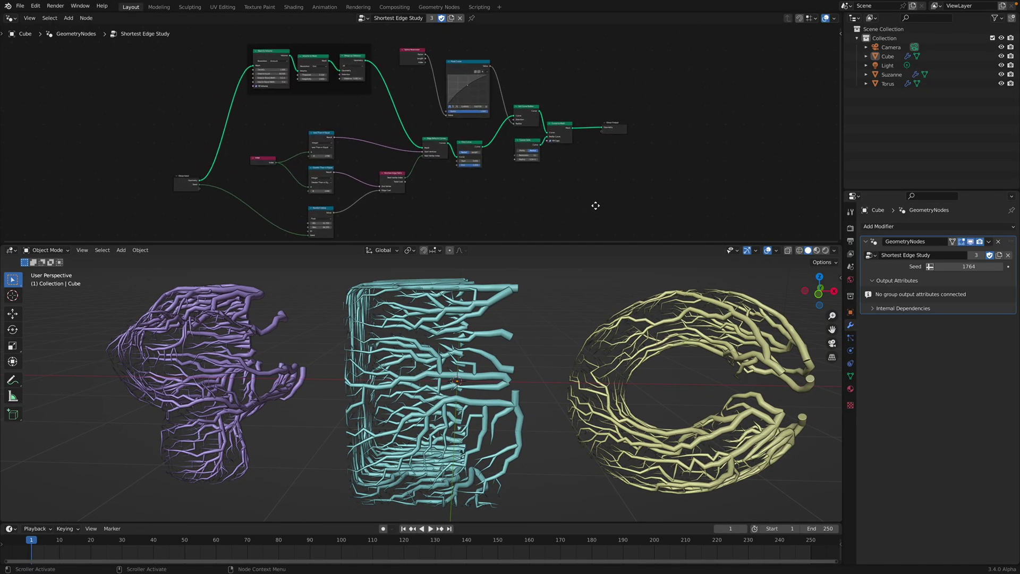
middle_click_drag(603, 213, 601, 227)
scroll(601, 226, "up", 2)
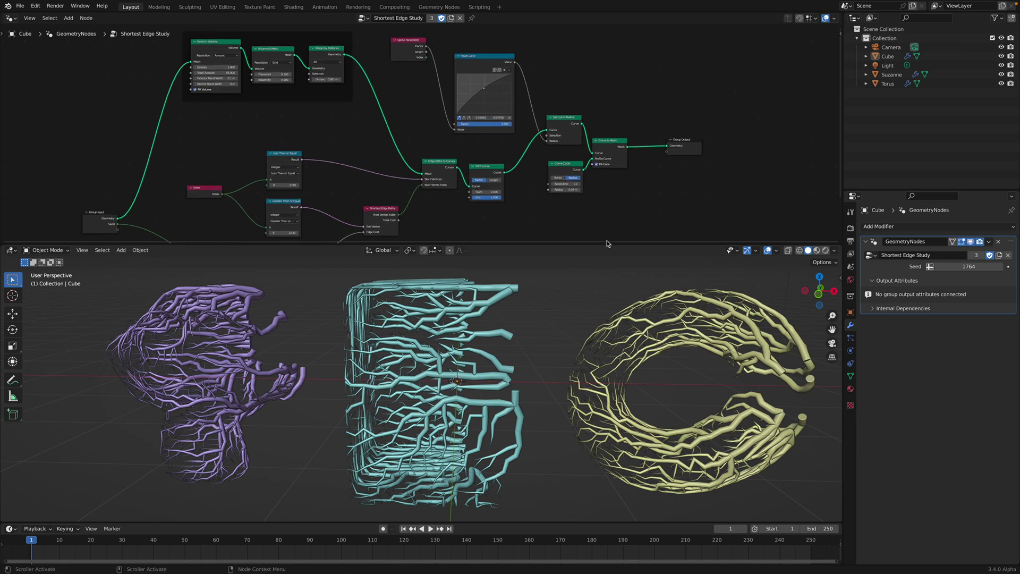
mouse_move(595, 314)
middle_mouse_down()
mouse_move(624, 308)
mouse_move(606, 308)
middle_mouse_up()
scroll(433, 153, "up", 5)
middle_click_drag(431, 152, 455, 122)
scroll(456, 125, "up", 3)
left_click_drag(470, 150, 466, 146)
middle_click_drag(444, 135, 450, 118)
scroll(451, 123, "down", 1)
scroll(425, 149, "down", 2, "shift")
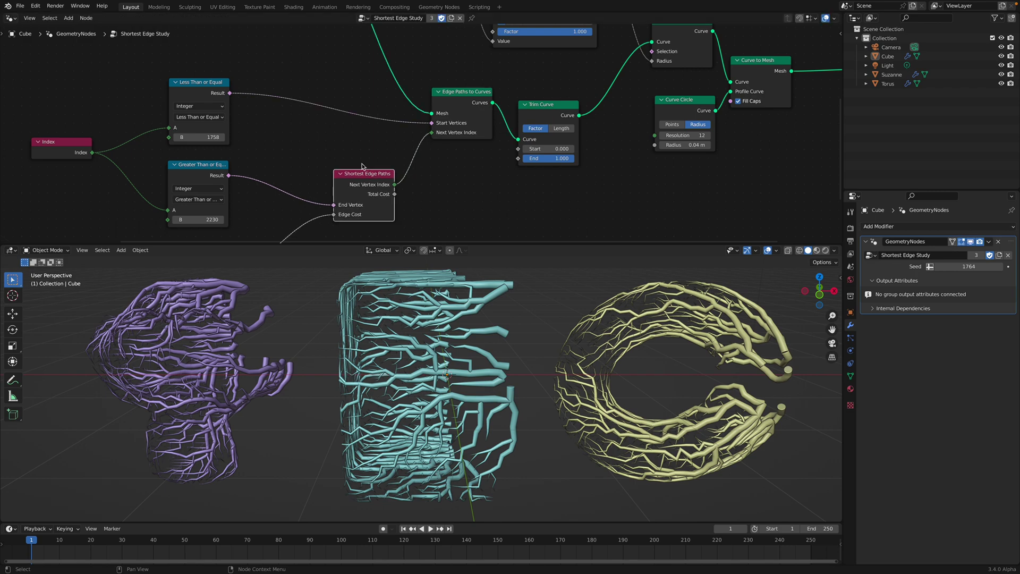
scroll(393, 204, "down", 2)
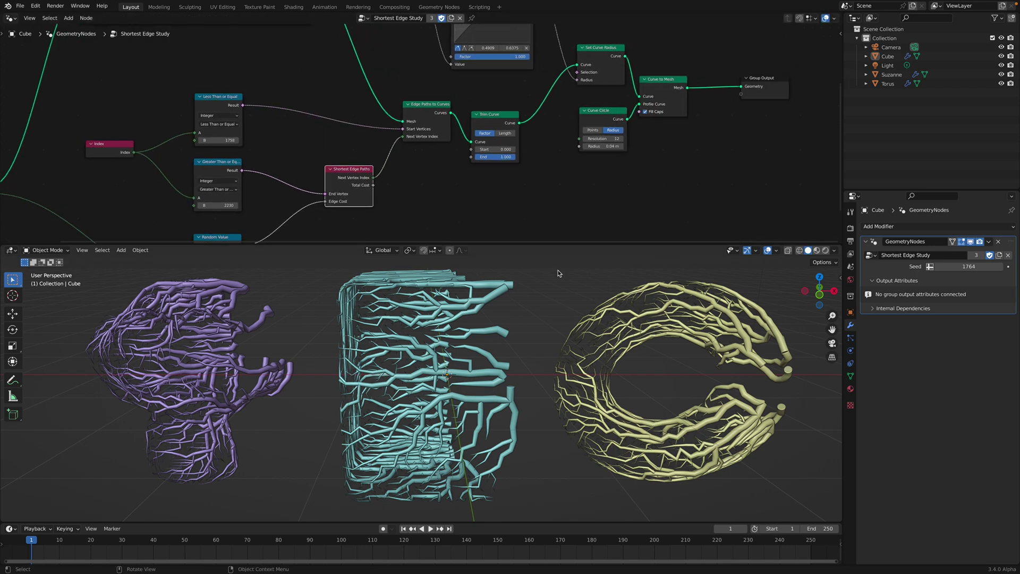
middle_click_drag(571, 310, 569, 308)
scroll(552, 155, "down", 4)
middle_click_drag(573, 160, 579, 198)
scroll(508, 316, "down", 1)
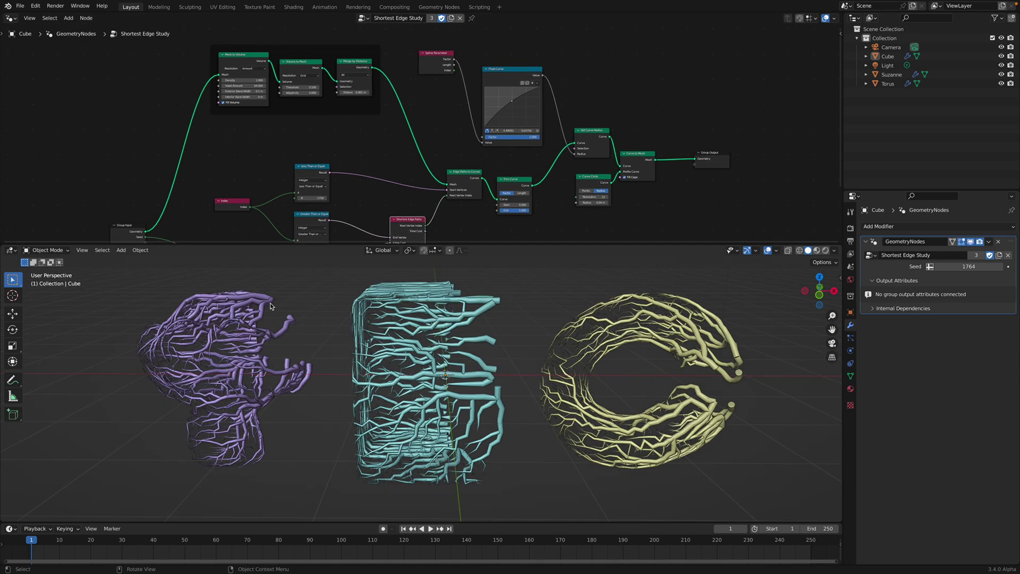
Select the Suzanne, Cube and Torus objects in turn to compare their Geometry Nodes Seed values
left_click(262, 304)
left_click(490, 325)
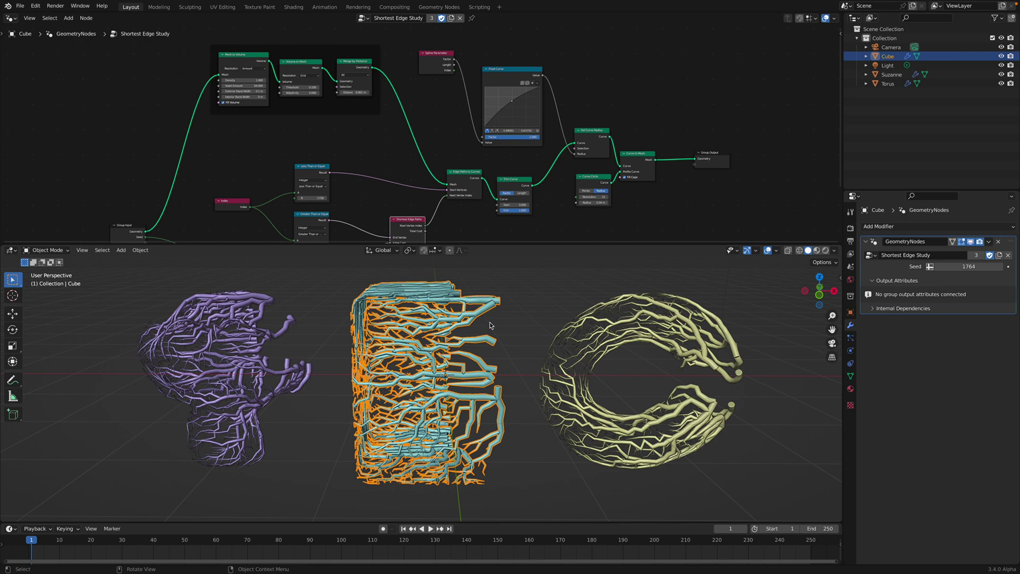
left_click(626, 336)
left_click(461, 301)
left_click(246, 312)
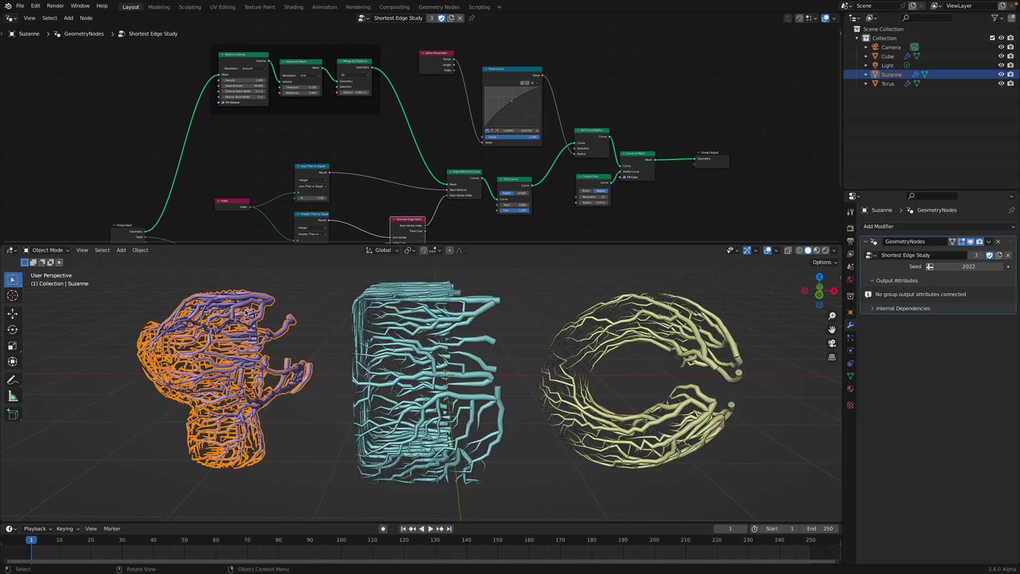
left_click(408, 307)
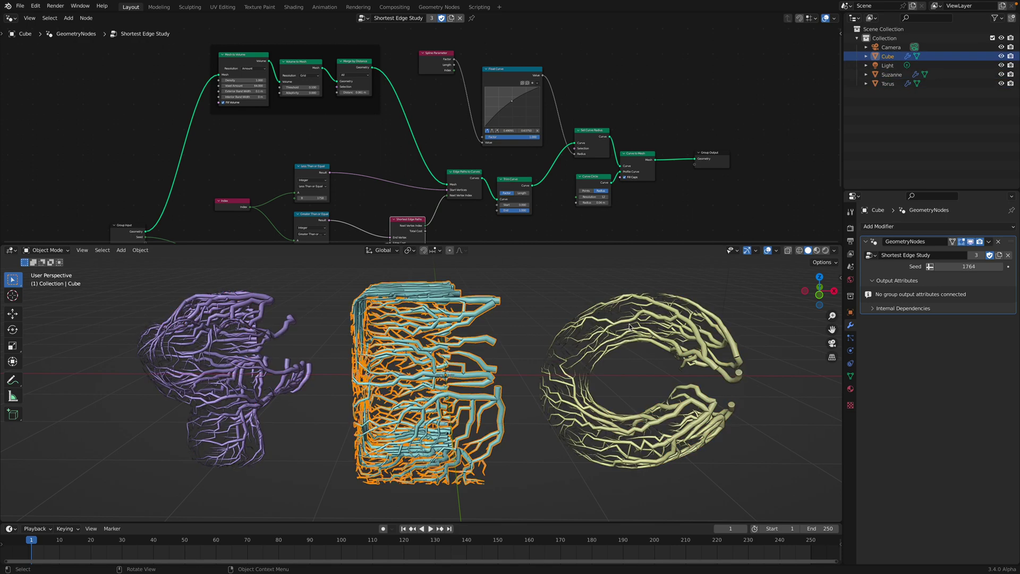
Change the Torus's modifier Seed, and set the Cube's Seed to 1470 and Suzanne's to 1686
left_click(634, 340)
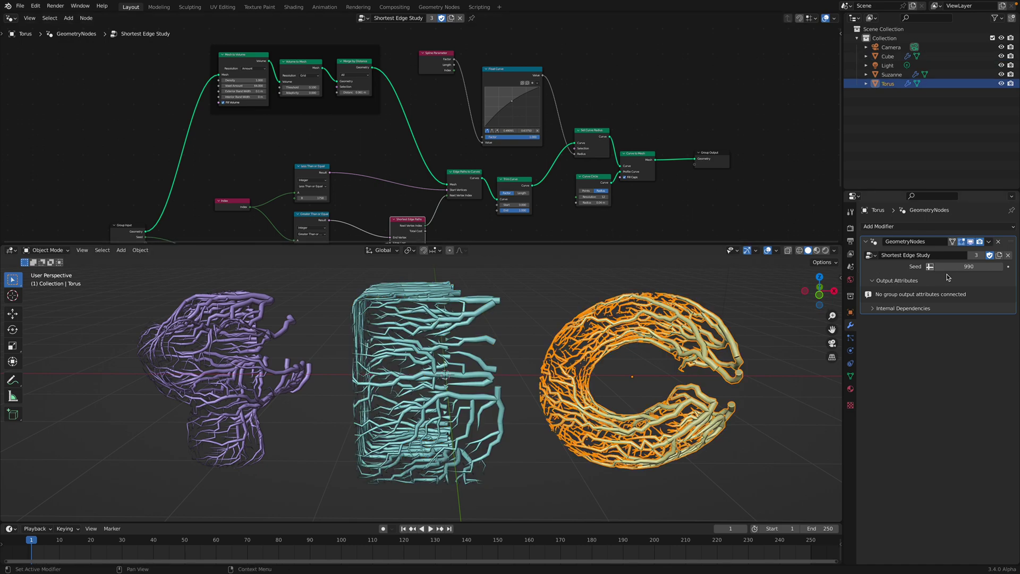
left_click_drag(949, 267, 898, 266)
left_click(468, 302)
left_click(299, 328)
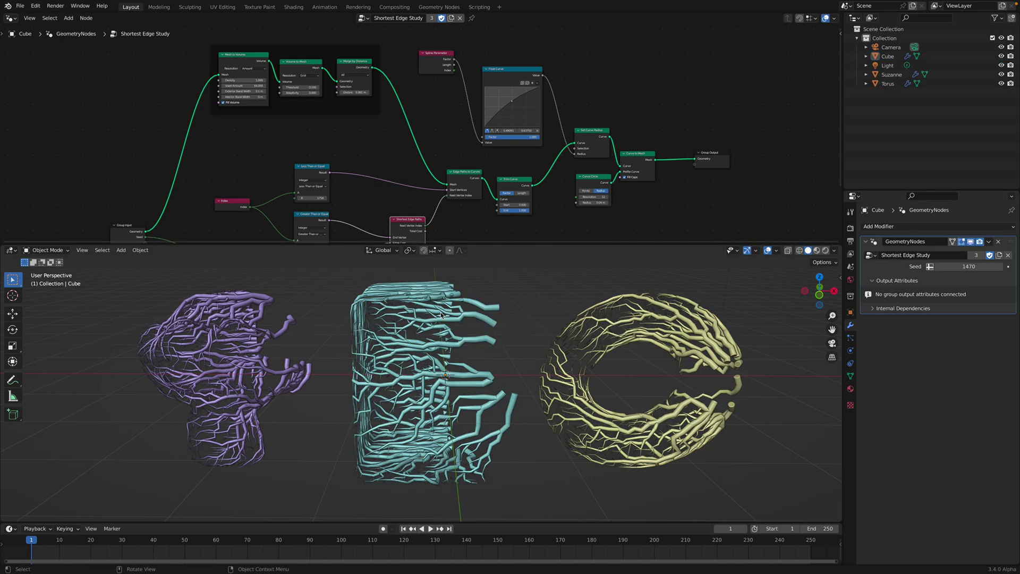
left_click(253, 310)
left_click_drag(986, 269, 877, 258)
Enlarge the node editor further and link the Merge by Distance geometry directly to the Group Output
left_click_drag(586, 244, 587, 324)
middle_click_drag(568, 265, 654, 265)
scroll(570, 242, "up", 1)
scroll(632, 279, "up", 1)
scroll(464, 249, "down", 1)
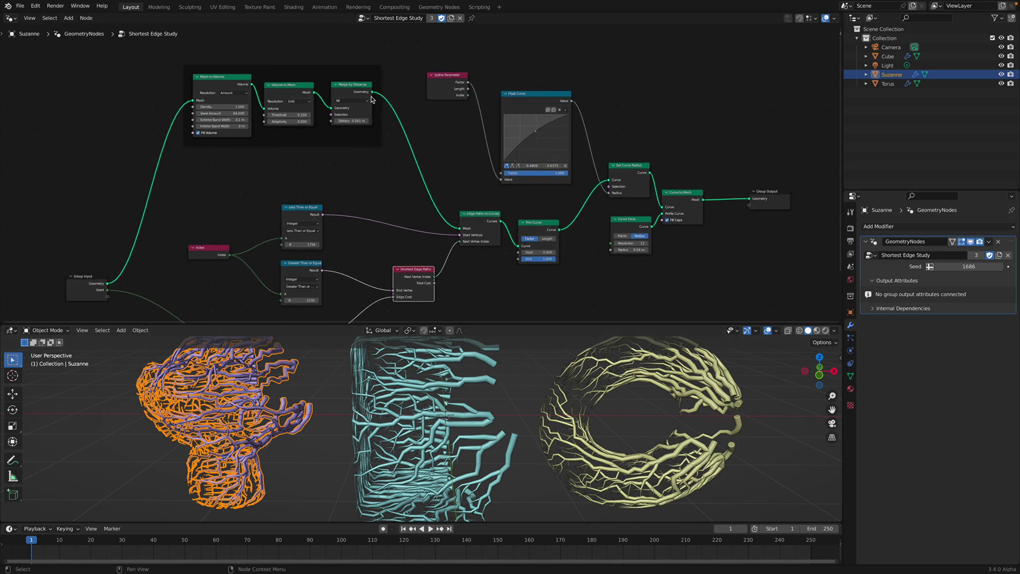
left_click_drag(372, 96, 757, 144)
scroll(547, 366, "down", 2)
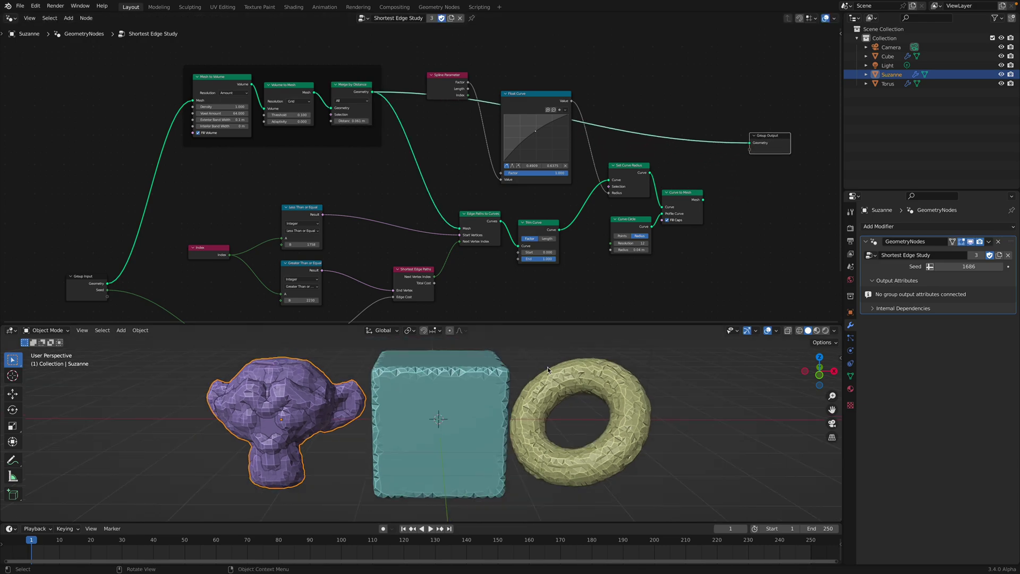
Move the Spline Parameter node lower and set the Mesh to Volume node's Exterior Band Width to 0 m
scroll(405, 186, "up", 2)
left_click_drag(451, 92, 456, 155)
middle_click_drag(352, 115, 427, 110)
middle_click_drag(350, 422, 434, 394)
scroll(389, 421, "up", 1)
middle_click_drag(251, 142, 255, 127)
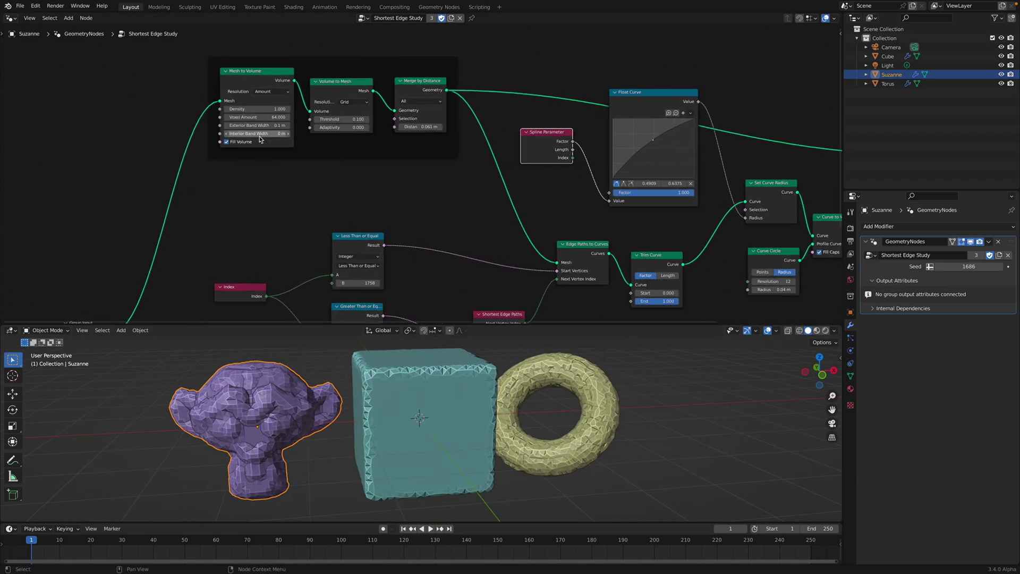
left_click_drag(246, 72, 237, 72)
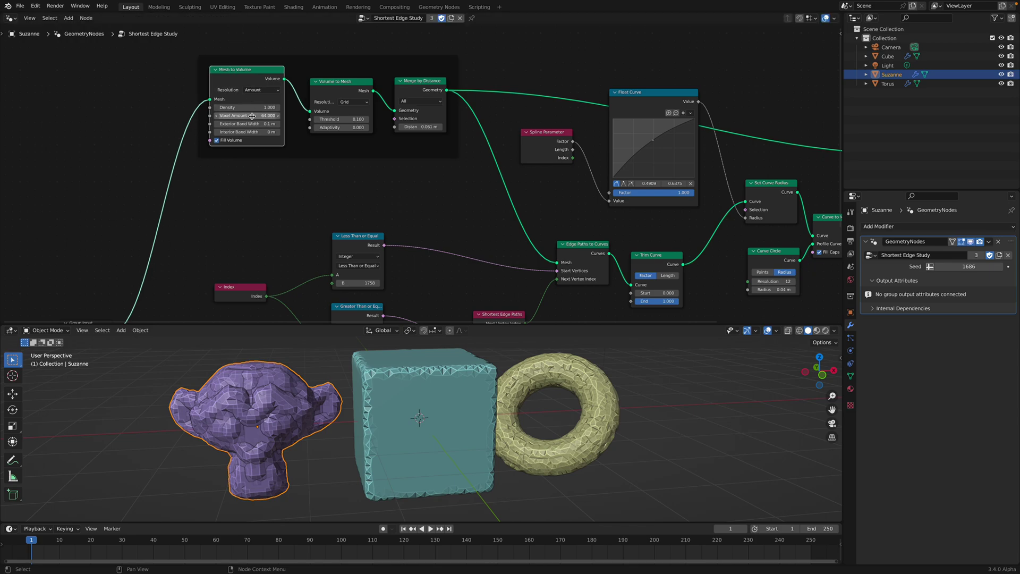
left_click_drag(255, 124, 235, 123, "shift")
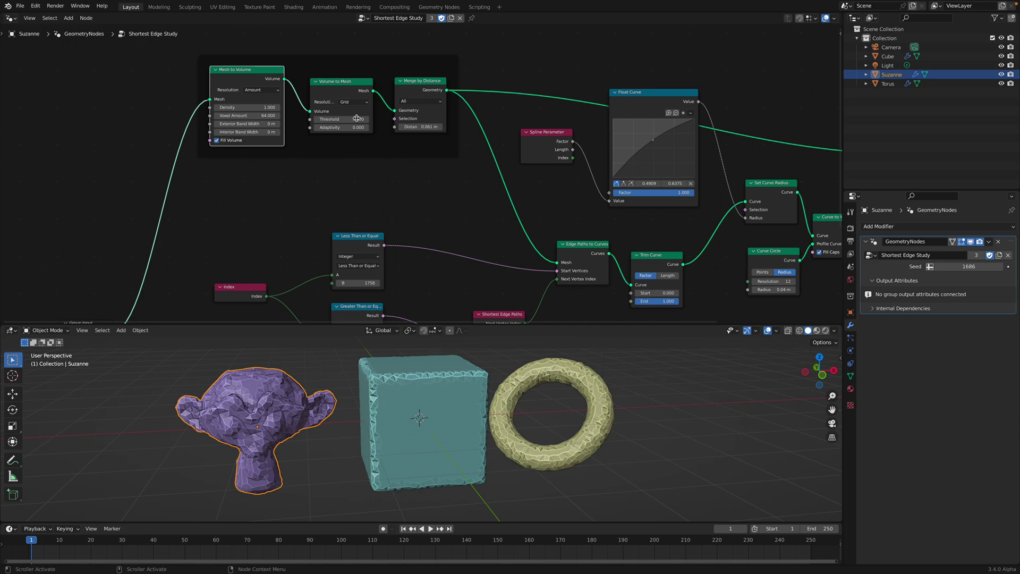
Inspect the settings of the Volume to Mesh and Merge by Distance nodes
scroll(355, 95, "up", 2)
left_click(407, 77)
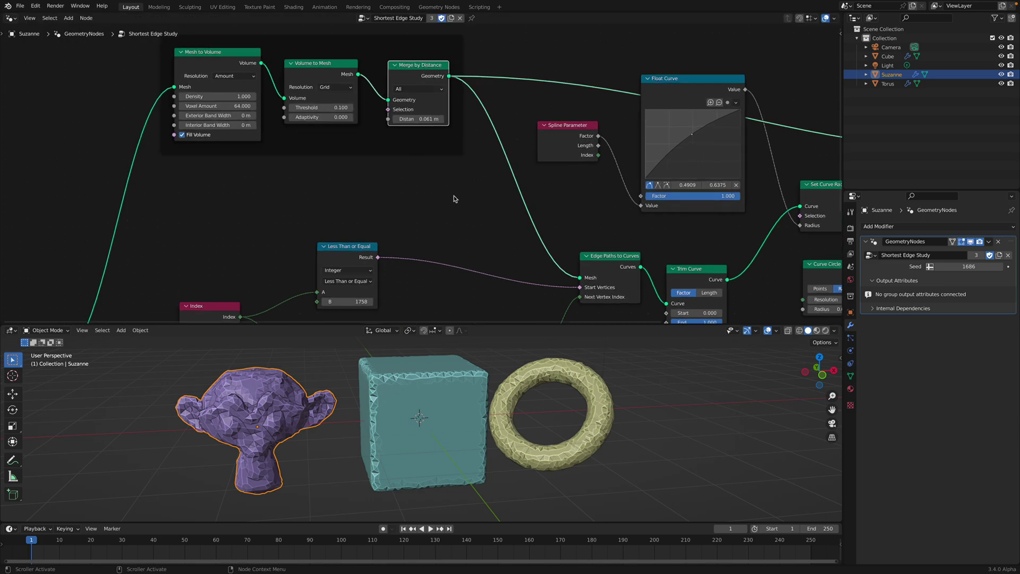
left_click_drag(328, 121, 270, 123)
middle_click_drag(498, 129, 280, 132)
scroll(314, 140, "down", 2)
middle_click_drag(363, 105, 374, 106)
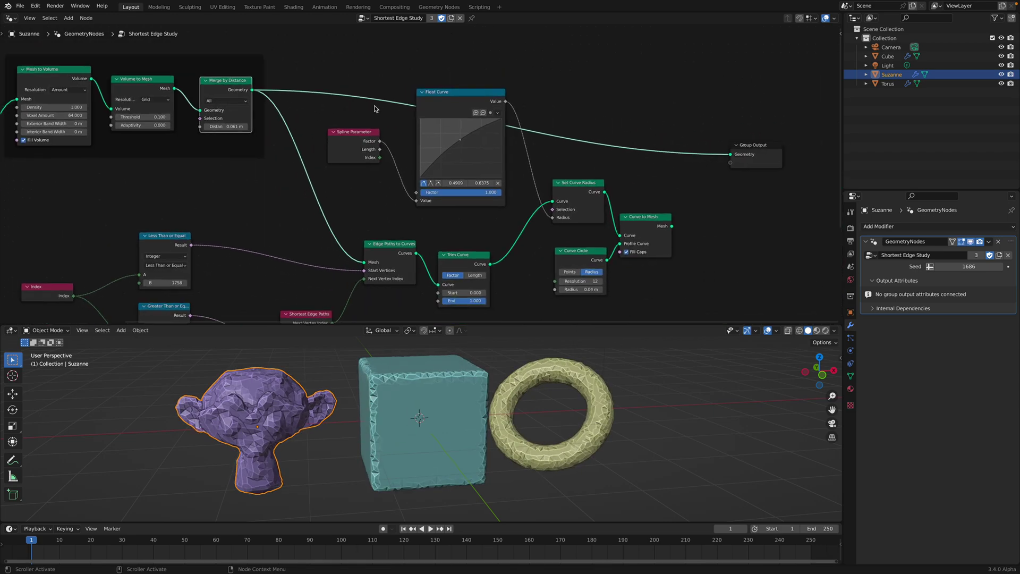
Reconnect the Curve to Mesh node's mesh output to the Group Output geometry
left_click_drag(463, 101, 458, 108)
left_click_drag(673, 226, 724, 155)
middle_click_drag(350, 231, 513, 171)
scroll(350, 175, "up", 1)
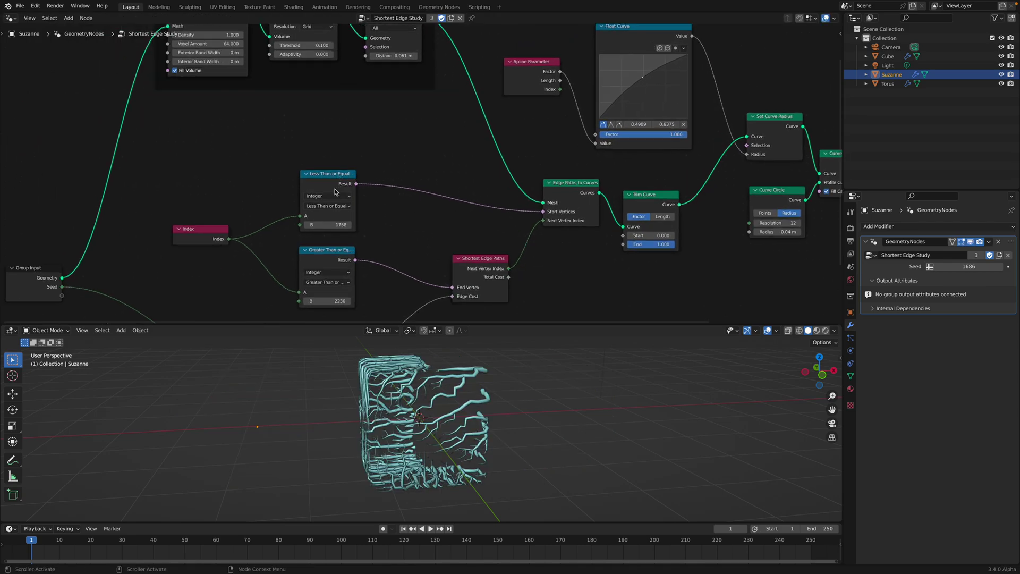
Slightly reposition the Index, Edge Paths to Curves and Shortest Edge Paths nodes in the node tree
scroll(334, 190, "down", 1)
left_click_drag(240, 221, 239, 210)
middle_click_drag(391, 195, 289, 209)
left_click_drag(438, 195, 428, 195)
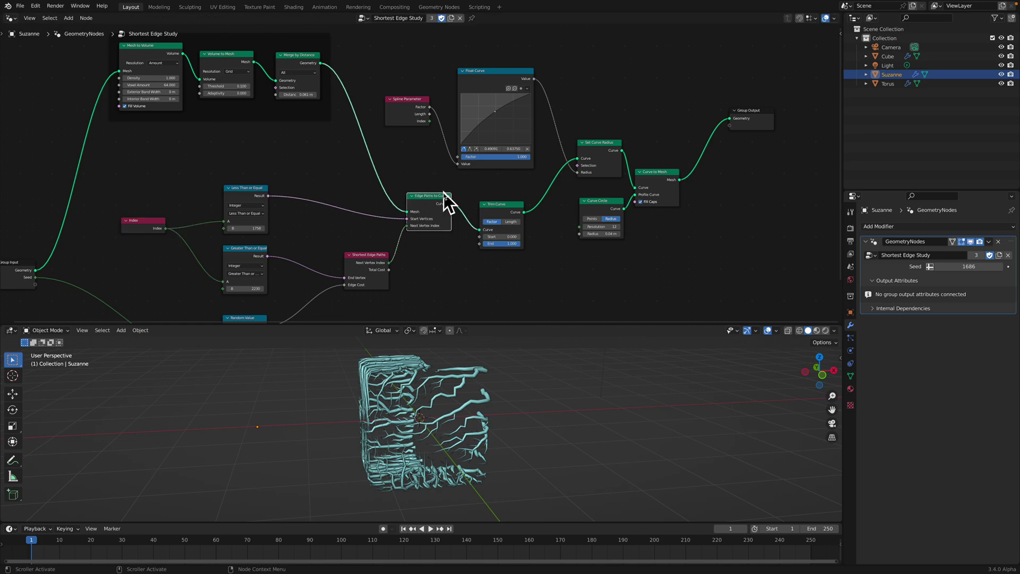
left_click_drag(441, 200, 425, 196)
middle_click_drag(381, 246, 395, 201)
scroll(395, 202, "up", 3)
left_click_drag(377, 220, 368, 212)
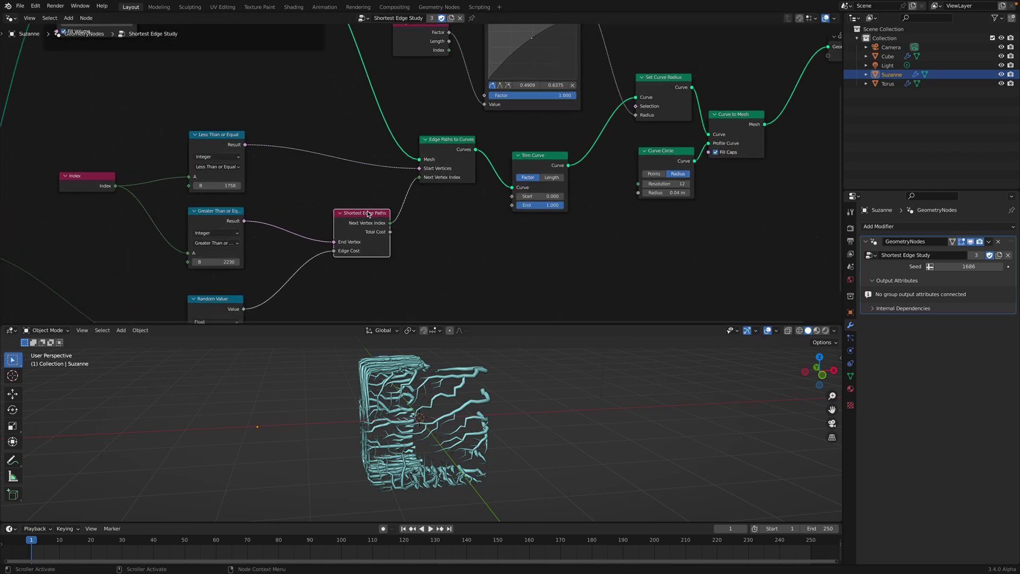
scroll(360, 206, "up", 1)
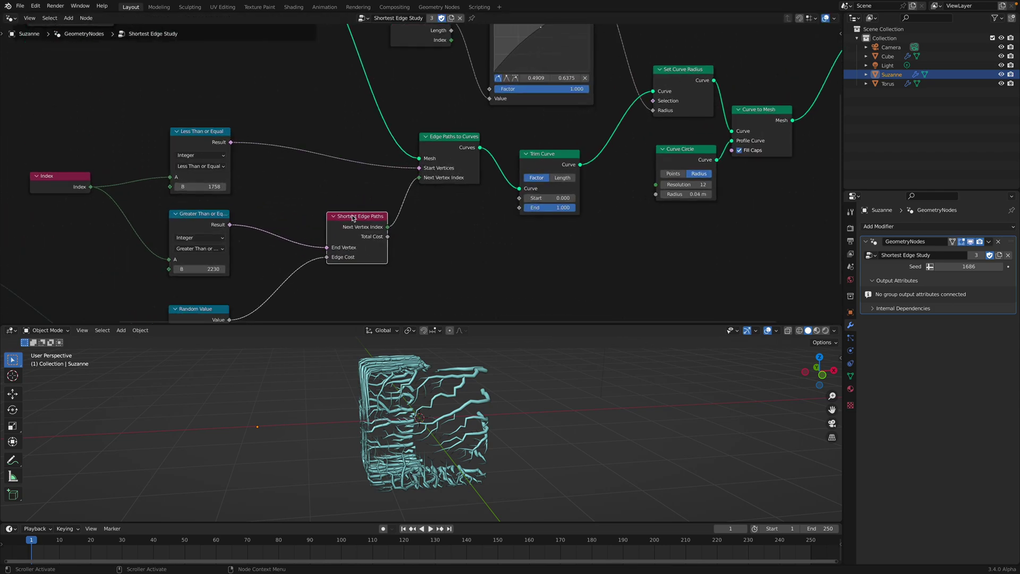
scroll(354, 218, "down", 1)
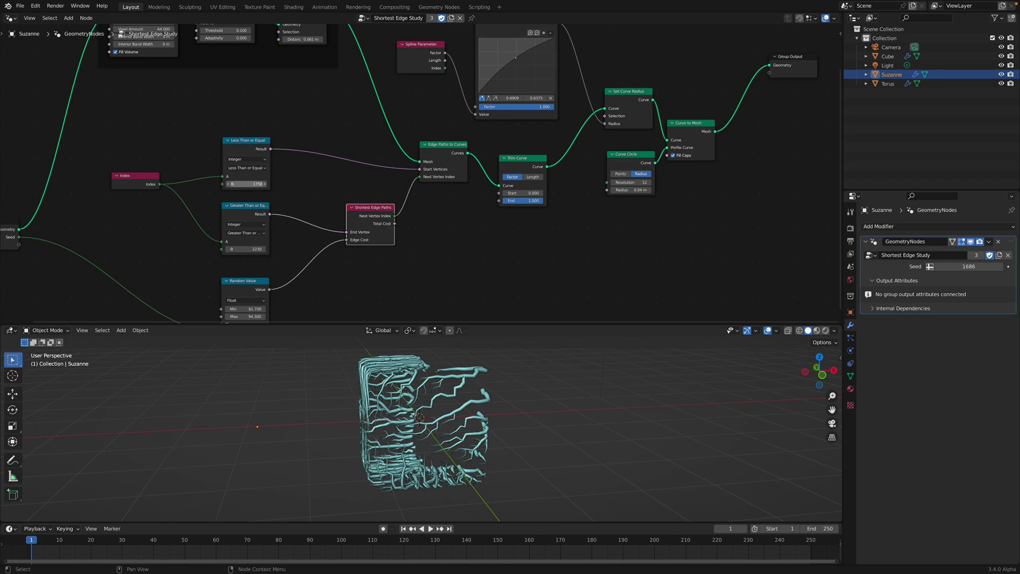
Set B to 1894 in the Less Than or Equal node and to 1476 in the Greater Than or Equal node
left_click_drag(248, 184, 260, 184)
left_click_drag(259, 252, 203, 252)
Move the Shortest Edge Paths node closer to the comparison nodes and widen it slightly
left_click_drag(362, 214, 354, 208)
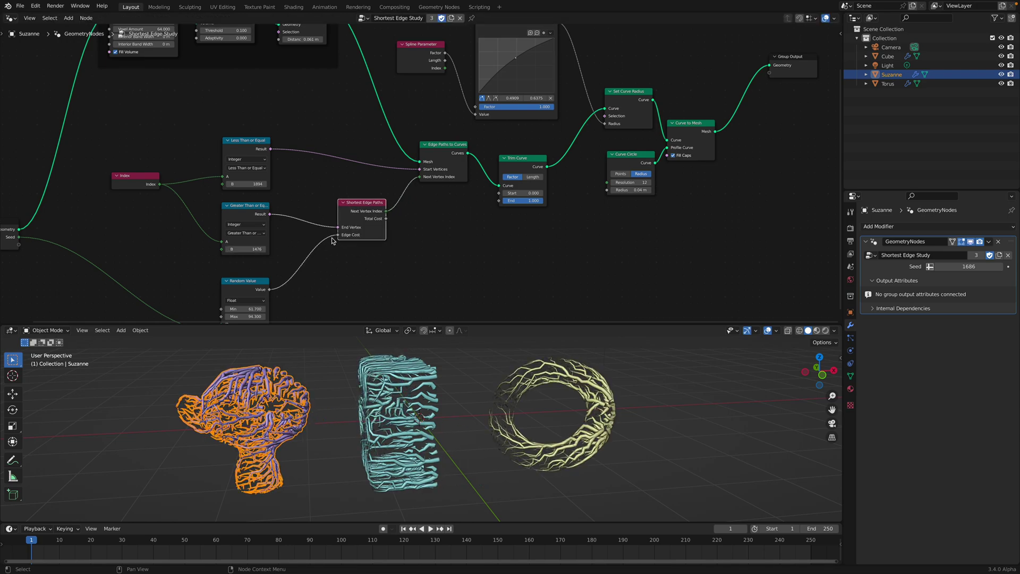
scroll(349, 202, "up", 1)
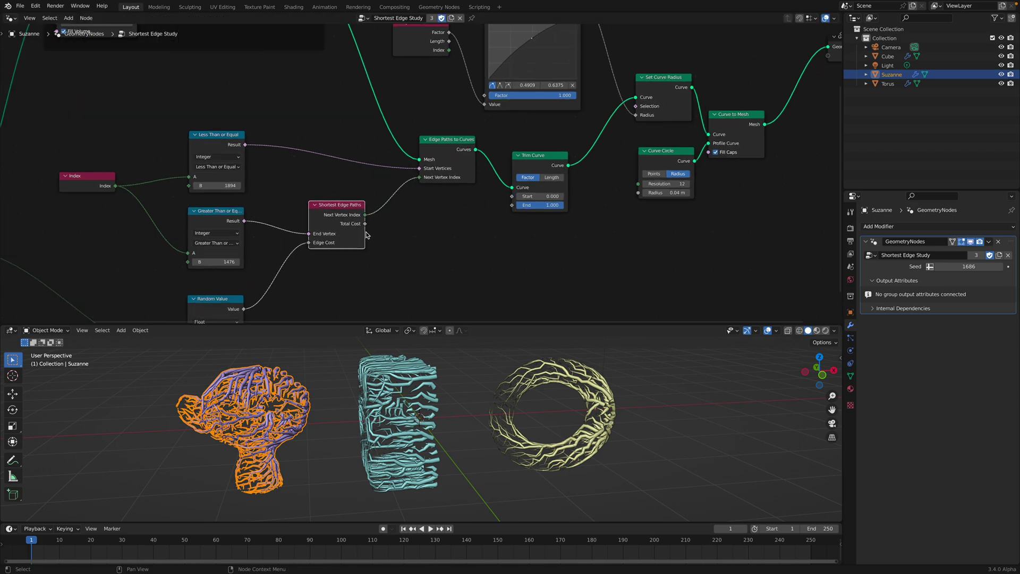
left_click_drag(364, 232, 375, 226)
middle_click_drag(402, 200, 426, 221)
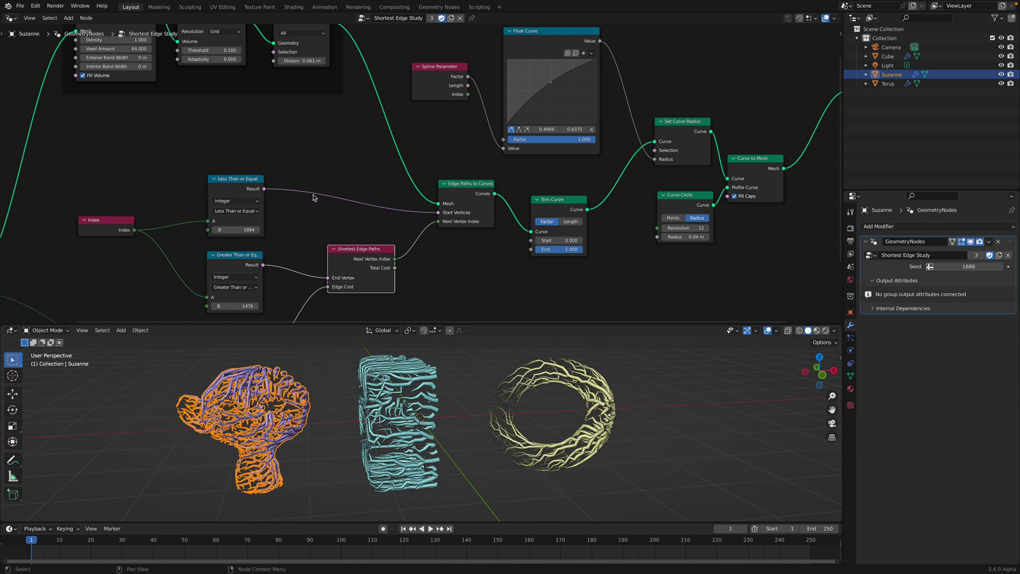
Set the Less Than or Equal node's B to 112 and shift that node and the Index node slightly upward
left_click_drag(237, 230, 79, 229)
left_click(244, 178)
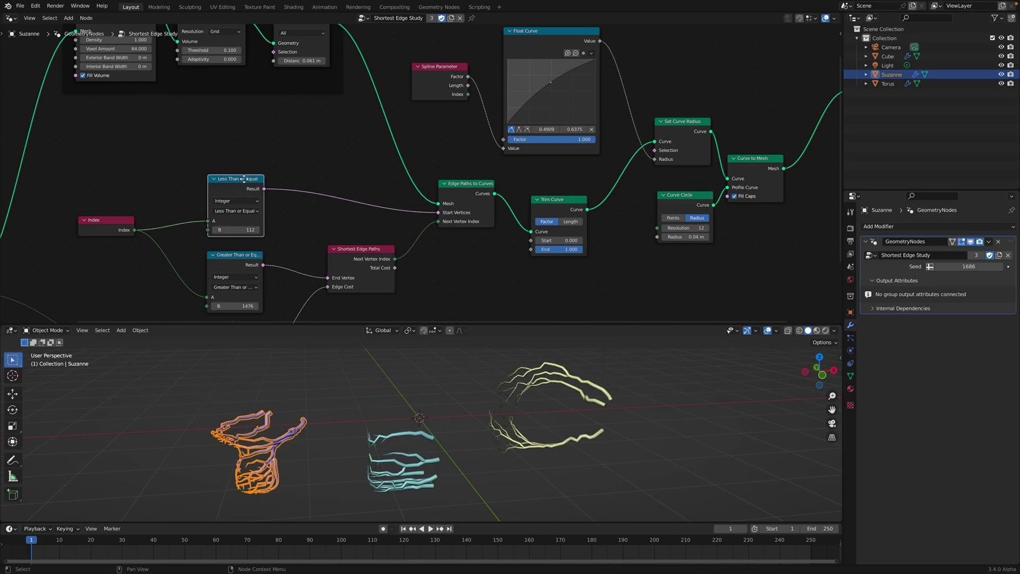
left_click_drag(244, 179, 246, 165)
left_click_drag(131, 219, 137, 212)
middle_click_drag(147, 204, 203, 178)
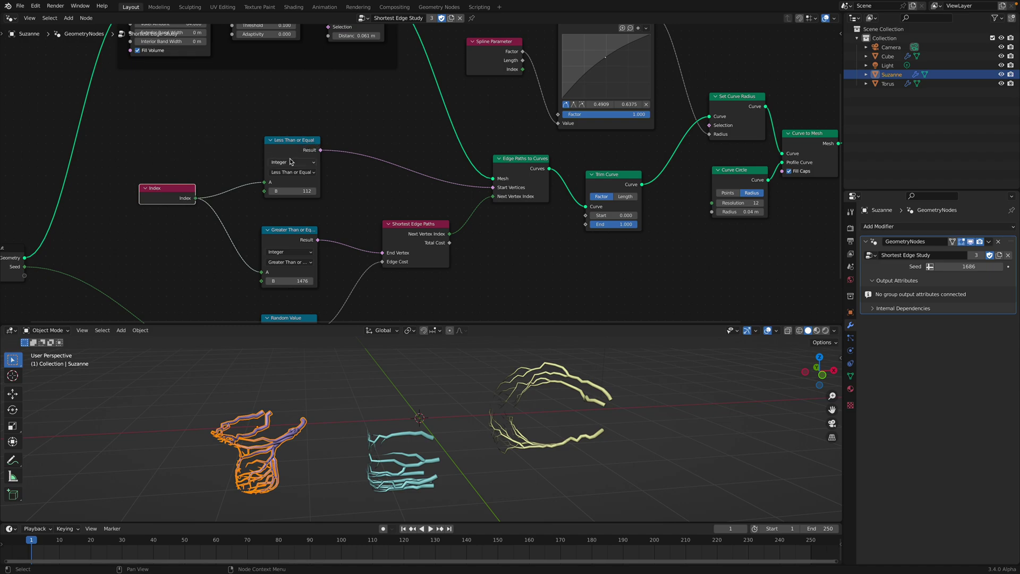
left_click_drag(298, 146, 297, 145)
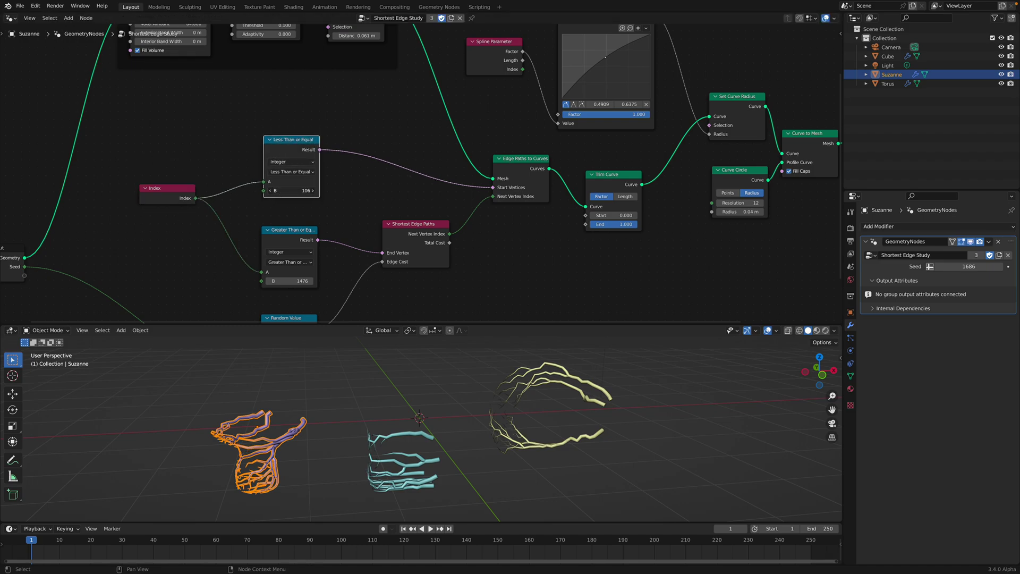
Raise the Less Than or Equal node's B value to 308
left_click_drag(291, 190, 340, 190)
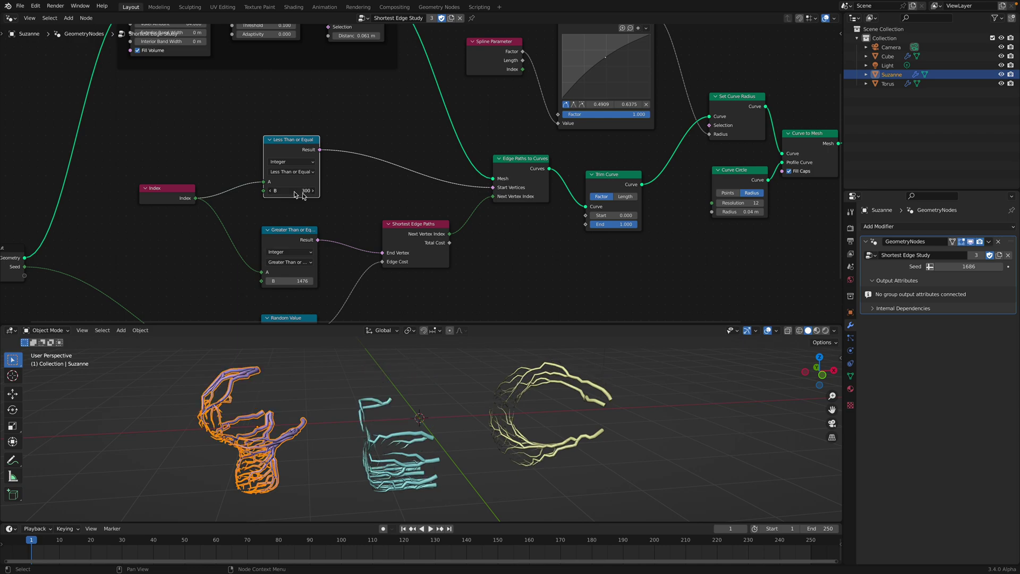
middle_click_drag(585, 393, 594, 414)
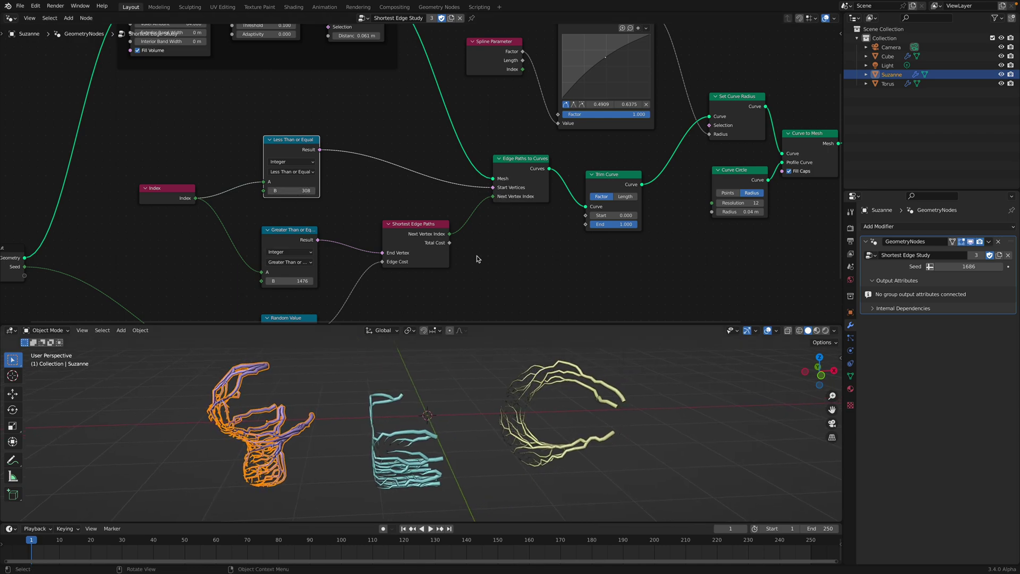
Select the Shortest Edge Paths node and examine its End Vertex and Edge Cost connections
middle_click_drag(452, 220, 451, 204)
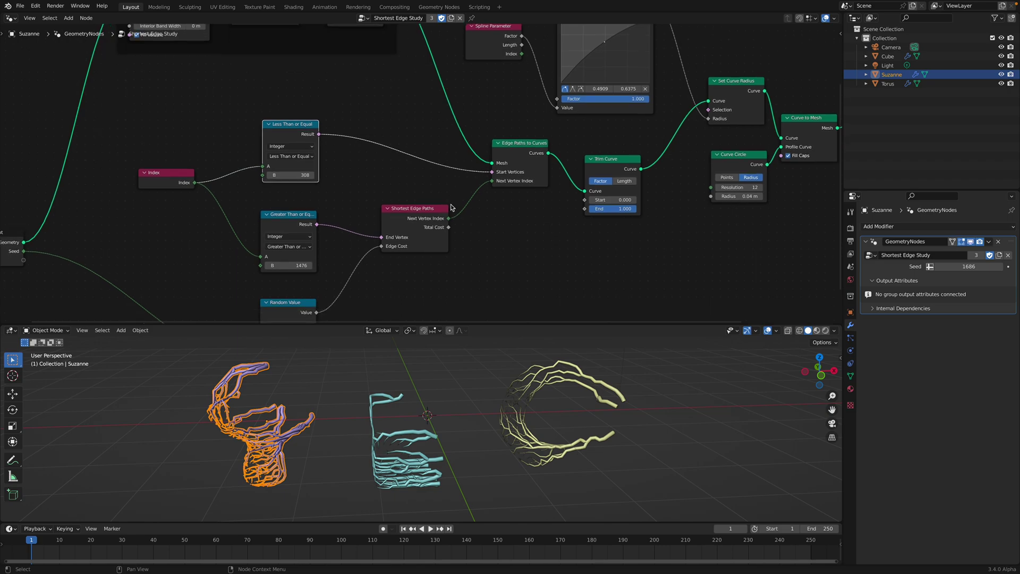
left_click(416, 214)
scroll(415, 207, "down", 1, "shift")
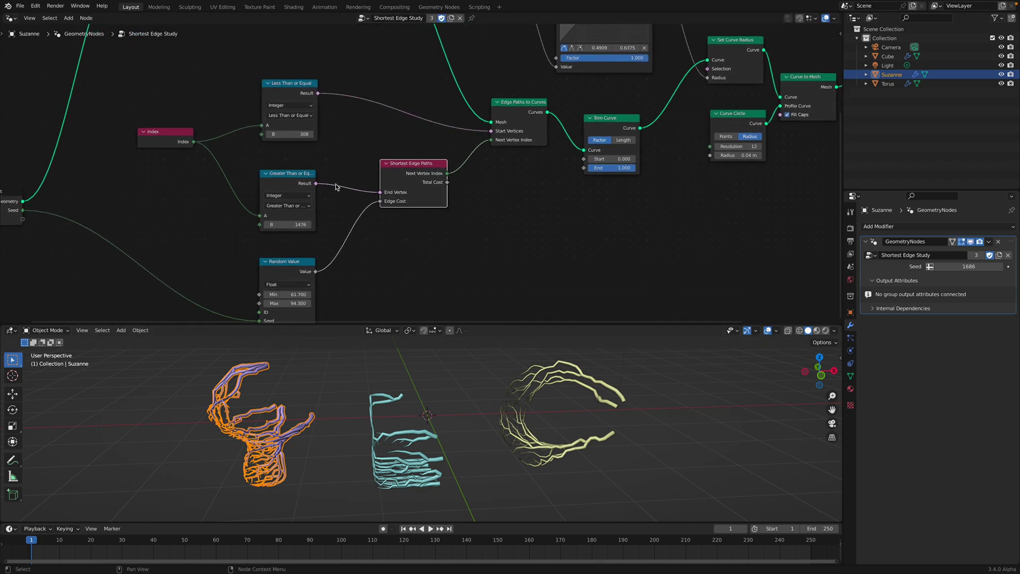
scroll(438, 311, "down", 1, "ctrl")
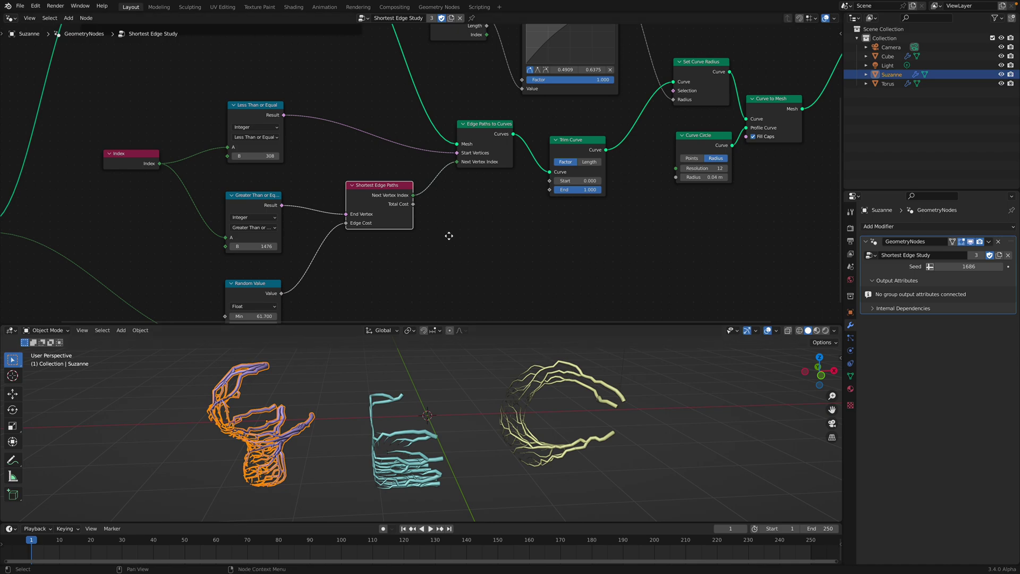
Lower the Random Value node's Min and Max both to 1.800
middle_click_drag(449, 236, 463, 227)
middle_click_drag(267, 274, 267, 242)
left_click_drag(269, 284, 309, 284)
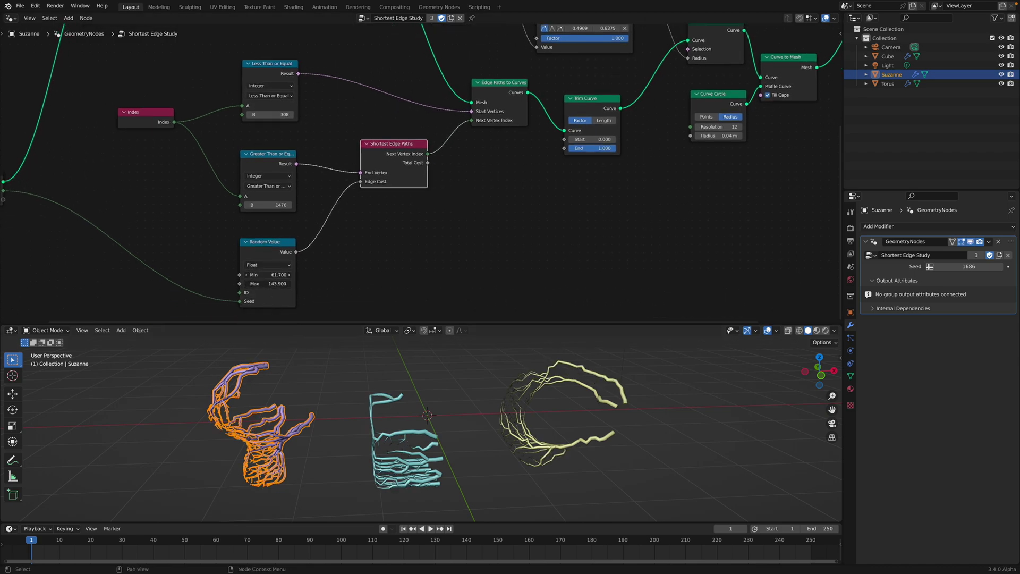
key("Return")
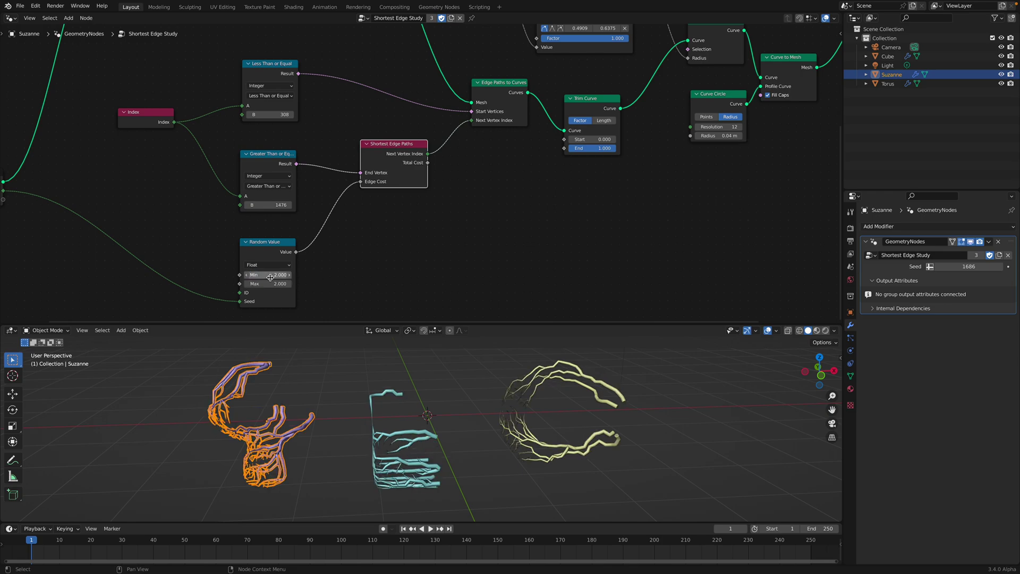
mouse_move(269, 275)
left_mouse_down()
mouse_move(239, 275)
mouse_move(308, 275)
mouse_move(232, 275)
mouse_move(293, 275)
mouse_move(293, 284)
mouse_move(274, 284)
left_mouse_up()
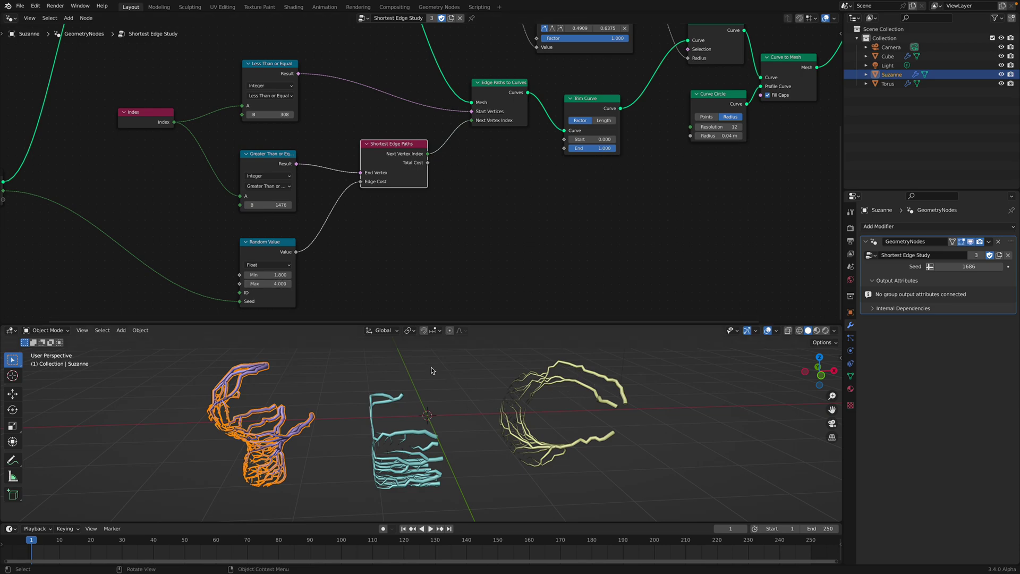
mouse_move(268, 284)
left_mouse_down()
mouse_move(284, 284)
mouse_move(265, 283)
left_mouse_up()
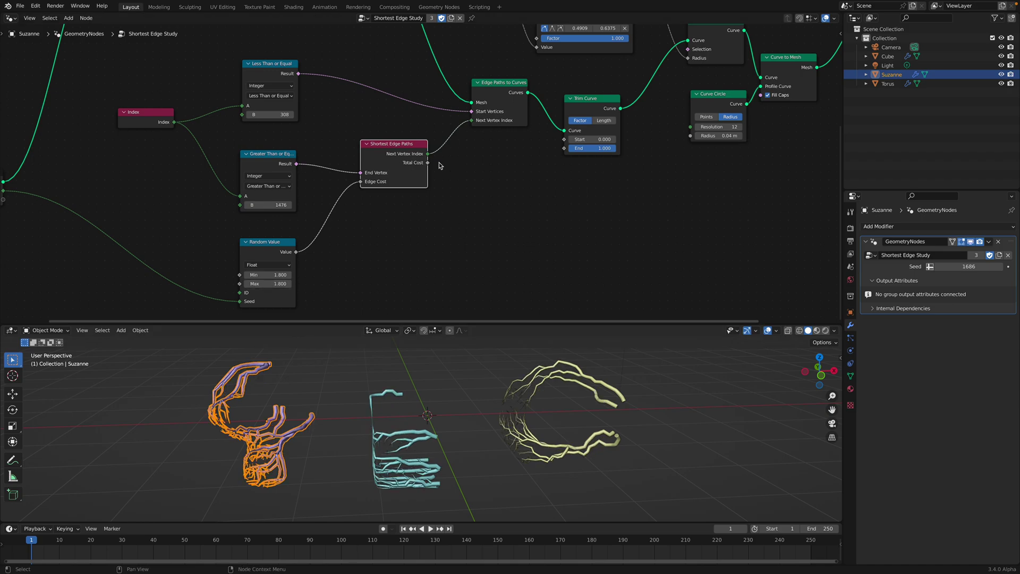
Set the Greater Than or Equal node's B to 1406 and disconnect the Less Than or Equal result from Start Vertices
mouse_move(271, 204)
left_mouse_down()
mouse_move(241, 205)
mouse_move(259, 205)
left_mouse_up()
scroll(467, 123, "up", 1)
middle_click_drag(468, 122, 470, 174)
scroll(470, 174, "up", 1)
left_click_drag(476, 163, 454, 170)
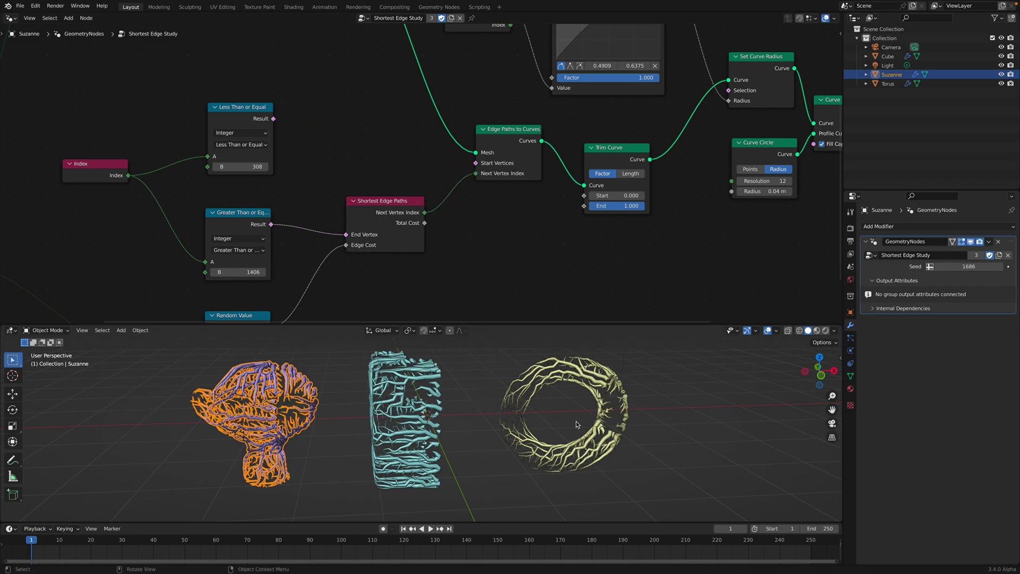
Sweep the Greater Than or Equal node's B down to 182 and back up to 1430
mouse_move(557, 402)
middle_mouse_down()
mouse_move(537, 398)
mouse_move(556, 399)
middle_mouse_up()
middle_click_drag(389, 284, 415, 271)
scroll(372, 265, "down", 1)
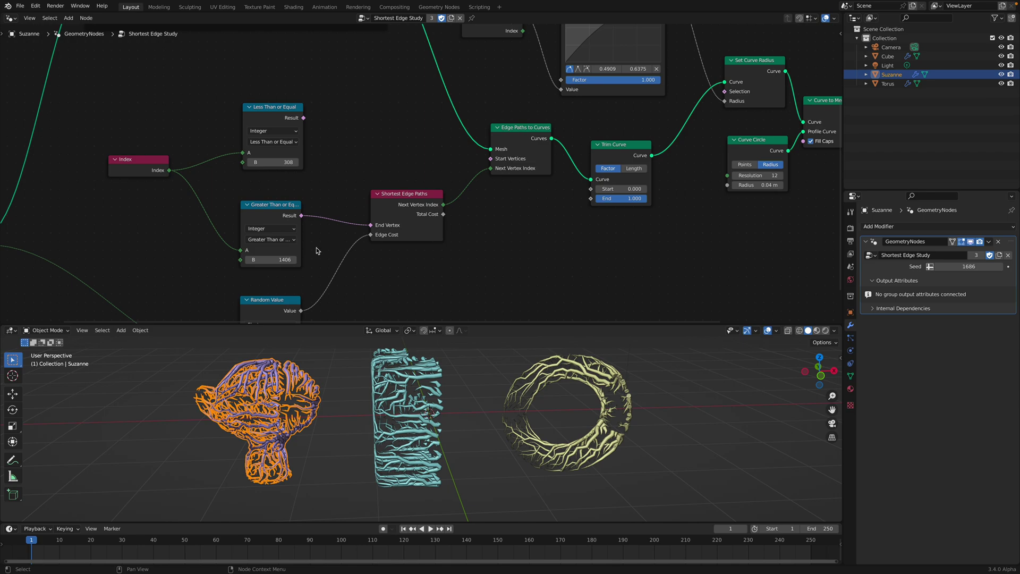
mouse_move(278, 259)
left_mouse_down()
mouse_move(311, 260)
mouse_move(289, 259)
left_mouse_up()
mouse_move(371, 226)
left_mouse_down()
mouse_move(351, 232)
mouse_move(319, 219)
mouse_move(370, 227)
left_mouse_up()
left_click_drag(276, 259, 178, 259)
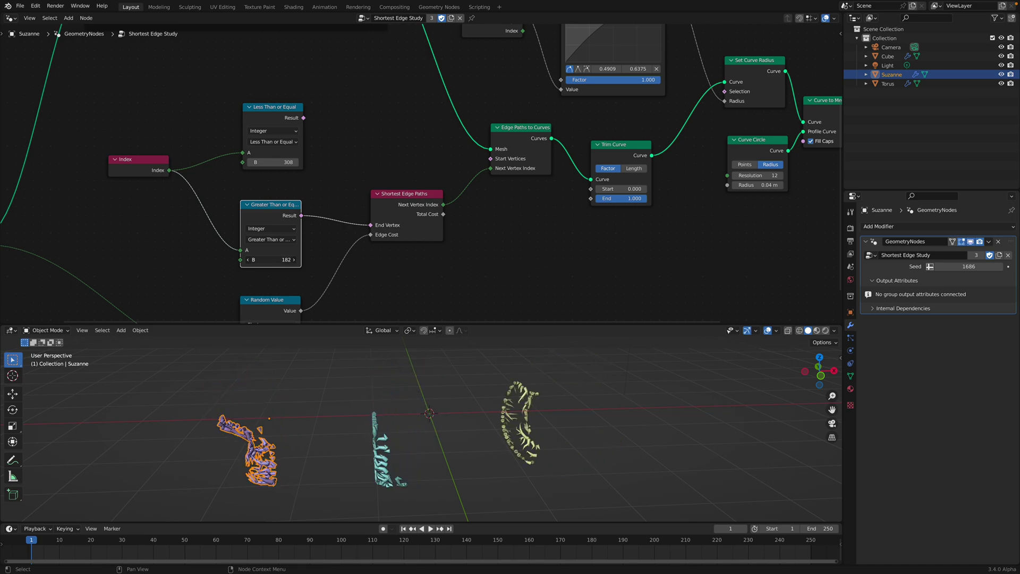
left_click_drag(271, 259, 327, 256)
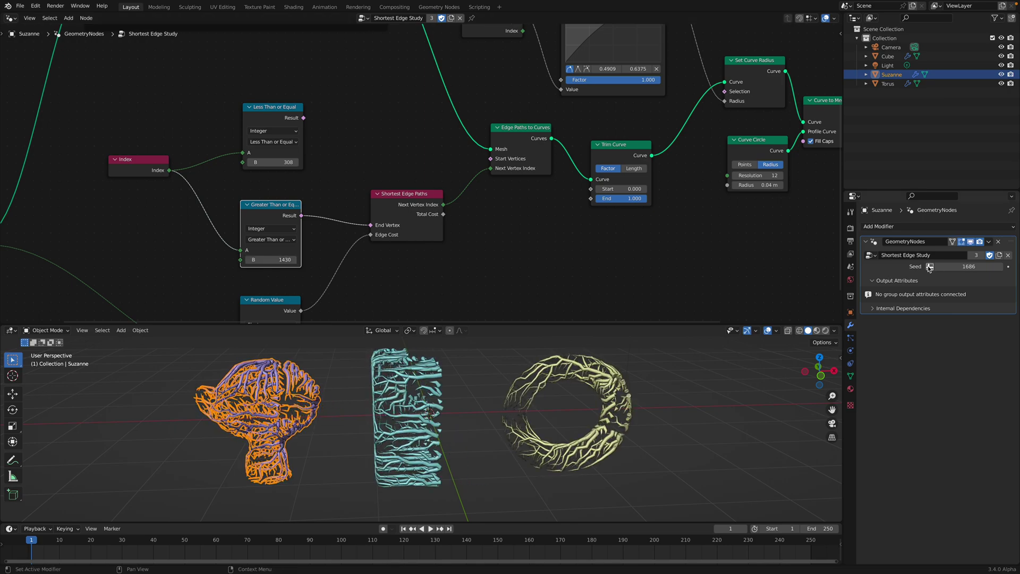
Set the modifier's Seed to 1434 and select the Random Value node
left_click_drag(929, 267, 970, 266)
middle_click_drag(335, 288, 348, 219)
left_click(265, 287)
middle_click_drag(275, 204, 300, 212)
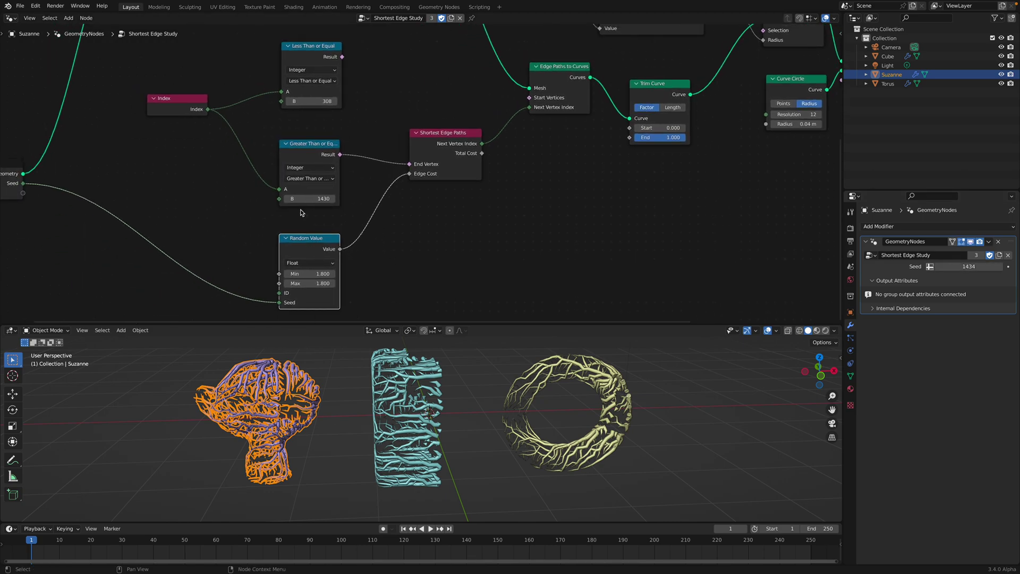
Set the Greater Than or Equal node's B to 1386 and reconnect the Less Than or Equal result to Start Vertices
left_click_drag(306, 200, 282, 200)
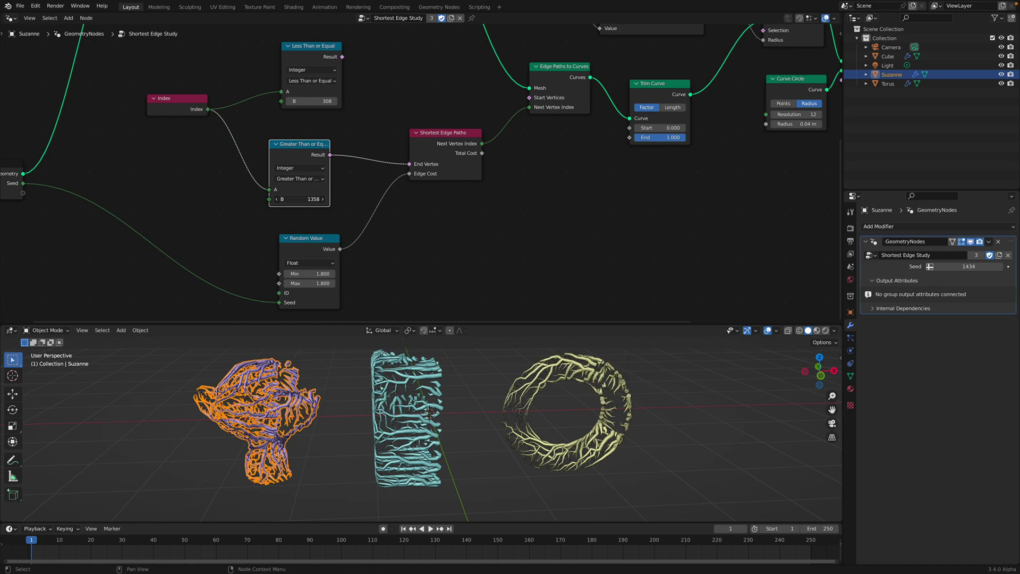
middle_click_drag(338, 130, 330, 181)
left_click_drag(334, 108, 521, 150)
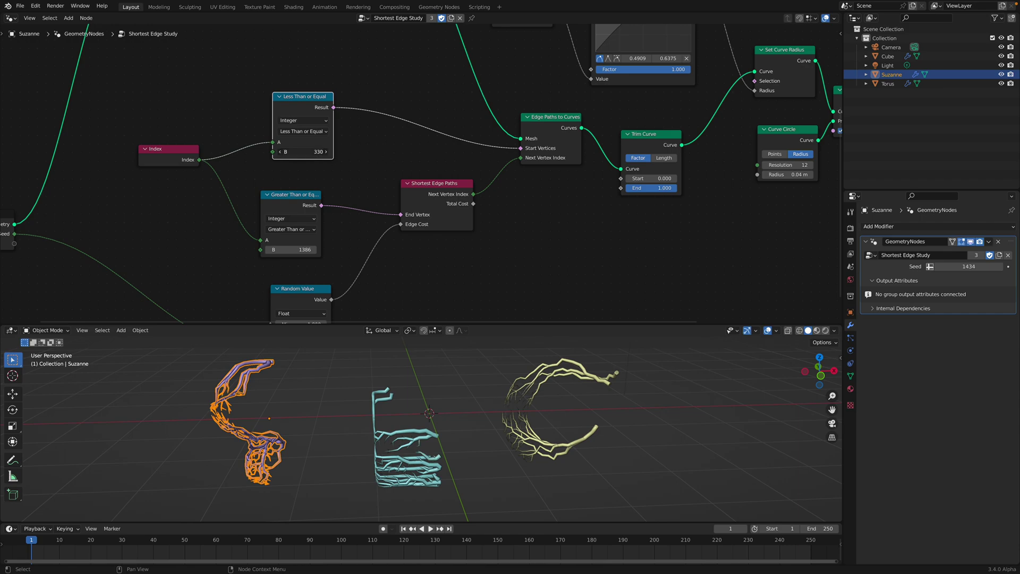
Change the Less Than or Equal node's operation to Equal, keeping its Integer type
left_click(302, 120)
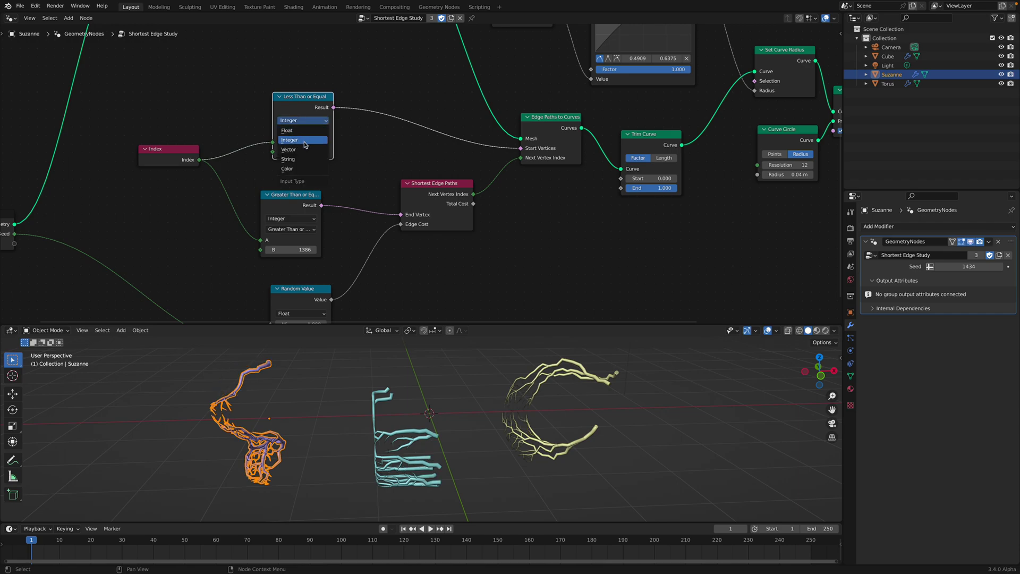
left_click(304, 141)
left_click(302, 131)
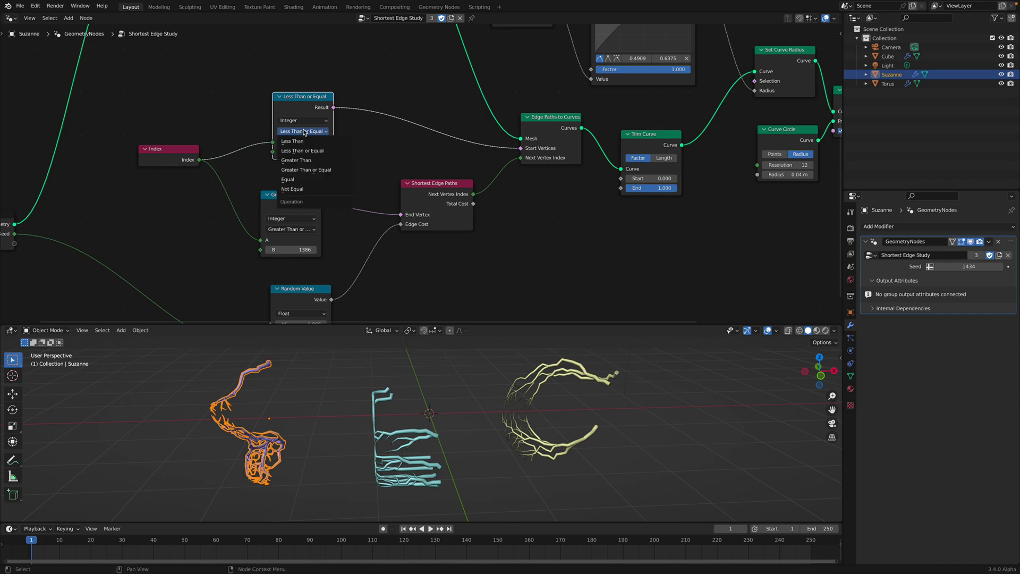
left_click(300, 179)
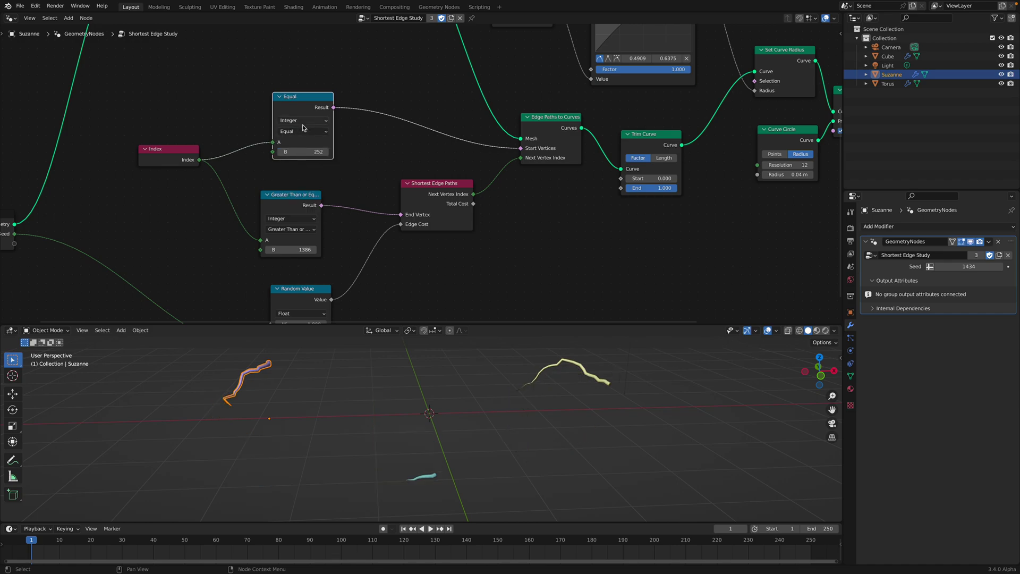
Set the Equal node's B to 508 and the Greater Than or Equal node's B to 1202
left_click_drag(303, 152, 332, 151)
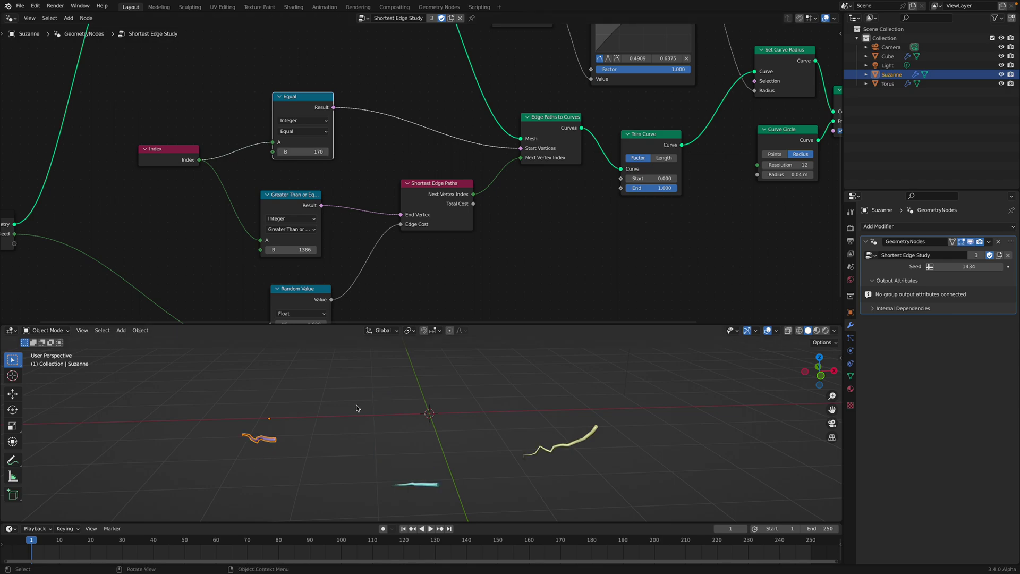
mouse_move(319, 159)
left_mouse_down()
mouse_move(452, 159)
mouse_move(319, 158)
left_mouse_up()
left_click_drag(291, 250, 265, 250)
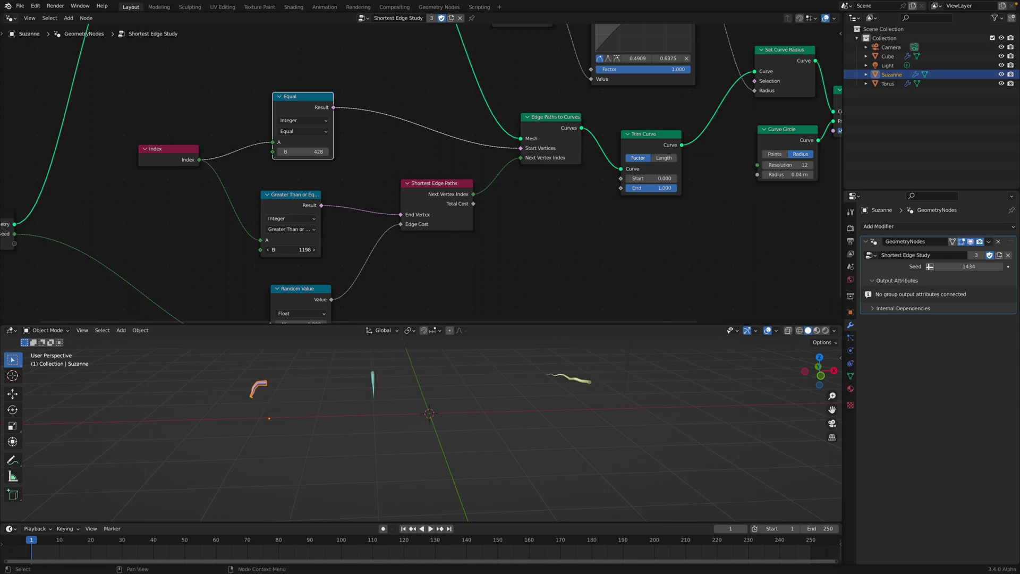
left_click_drag(309, 152, 322, 152)
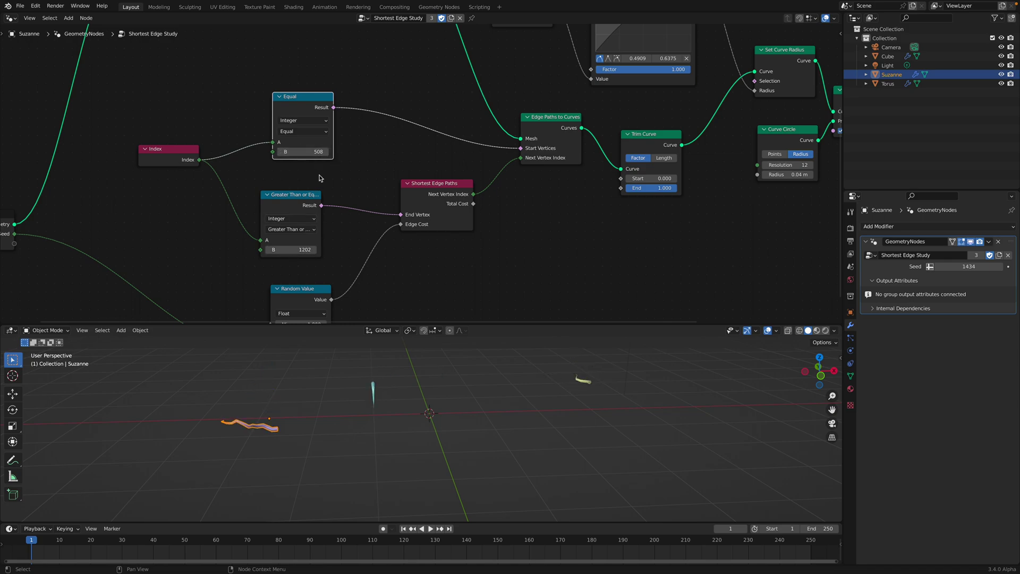
Move the Equal node slightly upward and disconnect its result from Start Vertices
left_click_drag(313, 99, 308, 85)
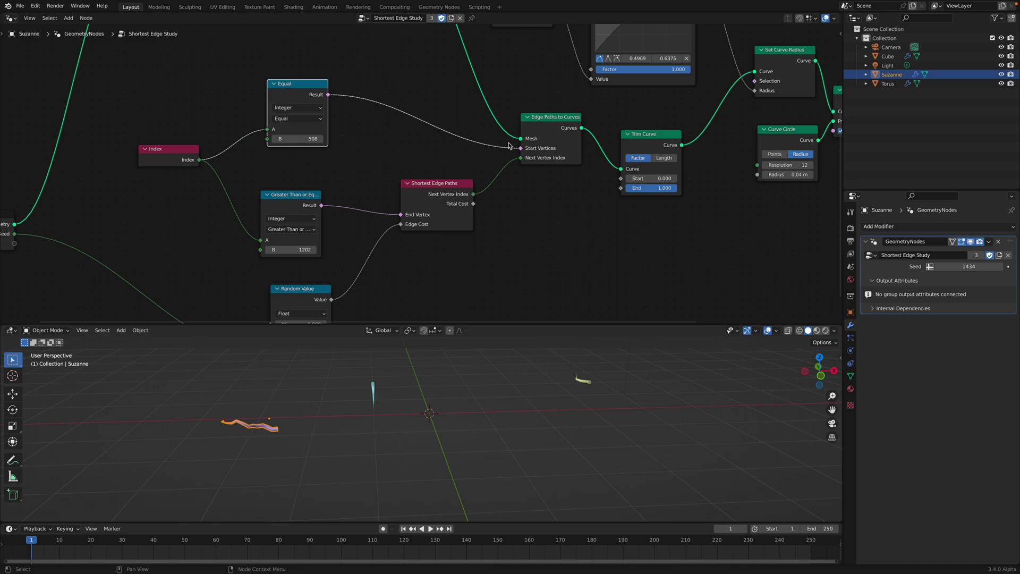
left_click_drag(521, 149, 471, 153)
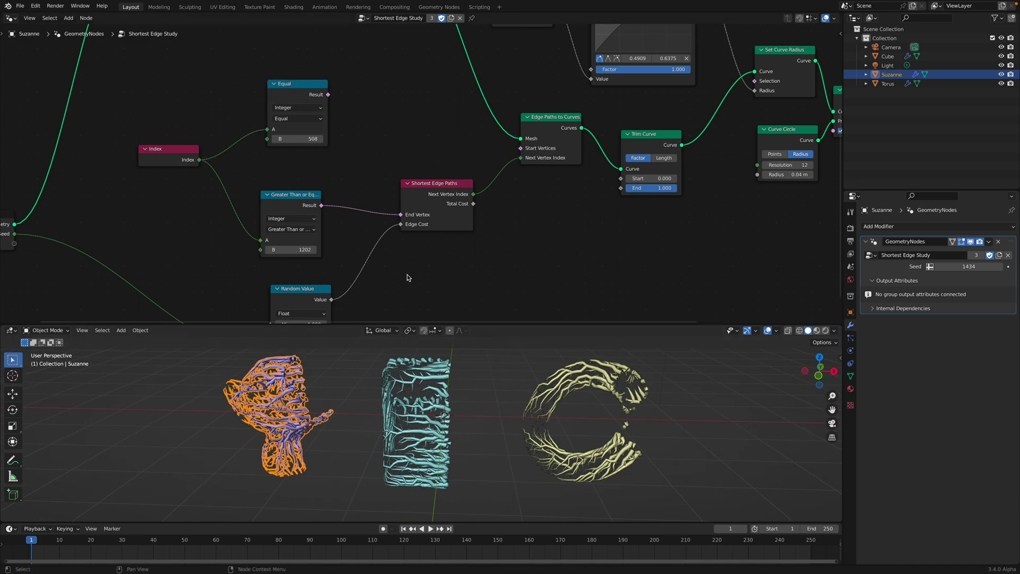
Try higher values for the Greater Than or Equal node's B and settle on 1280, nudging the node slightly
middle_click_drag(330, 286, 323, 229)
left_click_drag(299, 193, 621, 192)
left_click_drag(345, 192, 300, 192)
left_click_drag(299, 136, 307, 127)
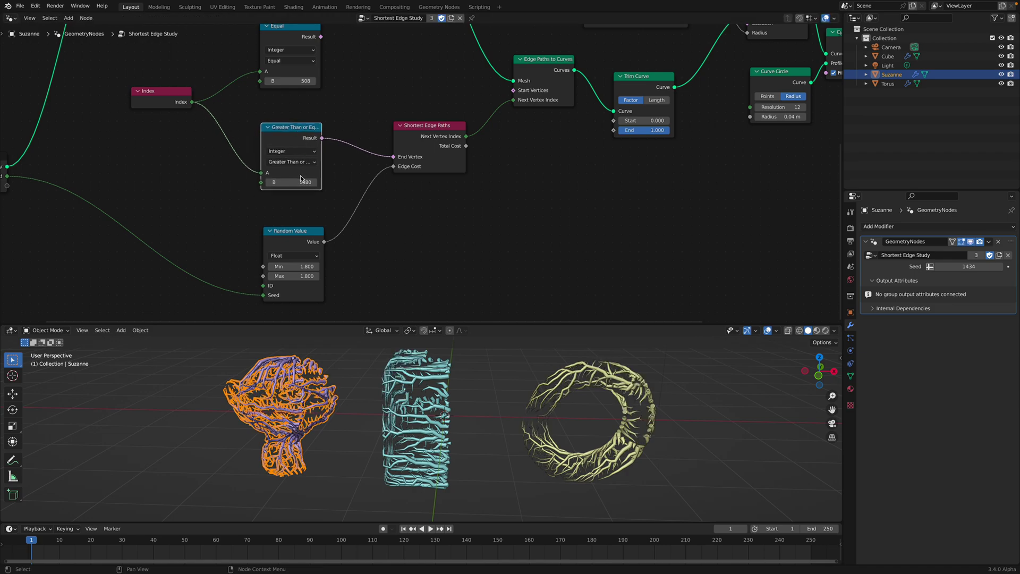
left_click_drag(302, 181, 267, 182)
left_click(297, 162)
left_click_drag(297, 134, 297, 134)
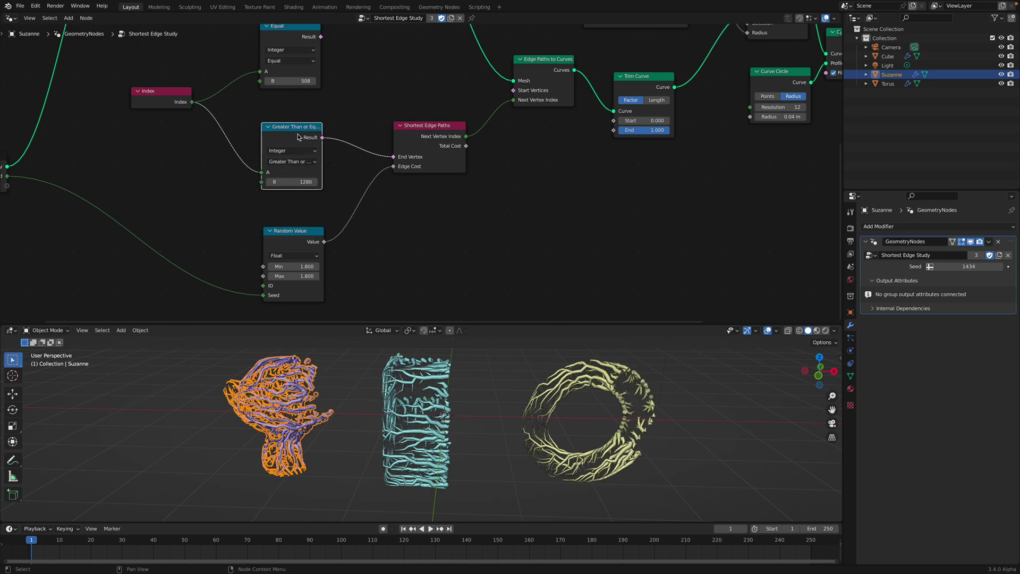
Nudge the Shortest Edge Paths and Random Value nodes slightly upward
middle_click_drag(340, 152, 342, 165)
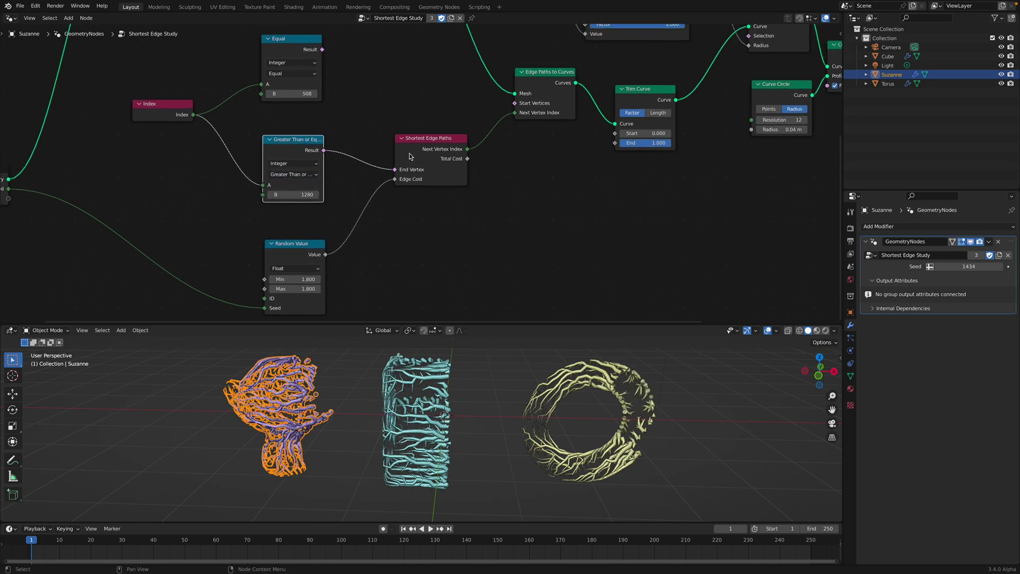
left_click_drag(410, 149, 404, 143)
middle_click_drag(437, 378, 454, 379)
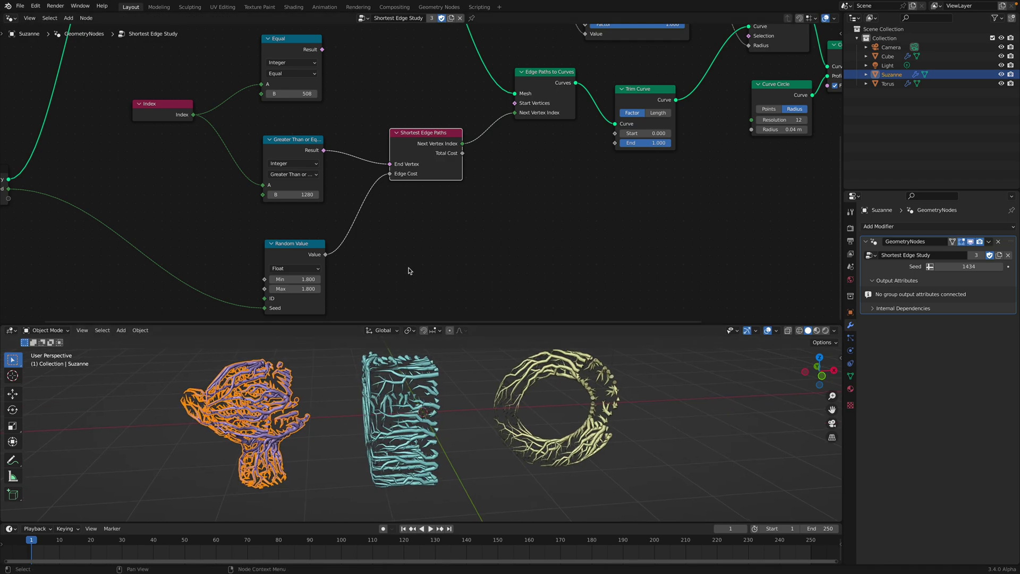
left_click_drag(313, 243, 311, 235)
Select the Edge Paths to Curves node, then set the Greater Than or Equal node's B to 1266
middle_click_drag(334, 128, 346, 184)
scroll(344, 171, "up", 1)
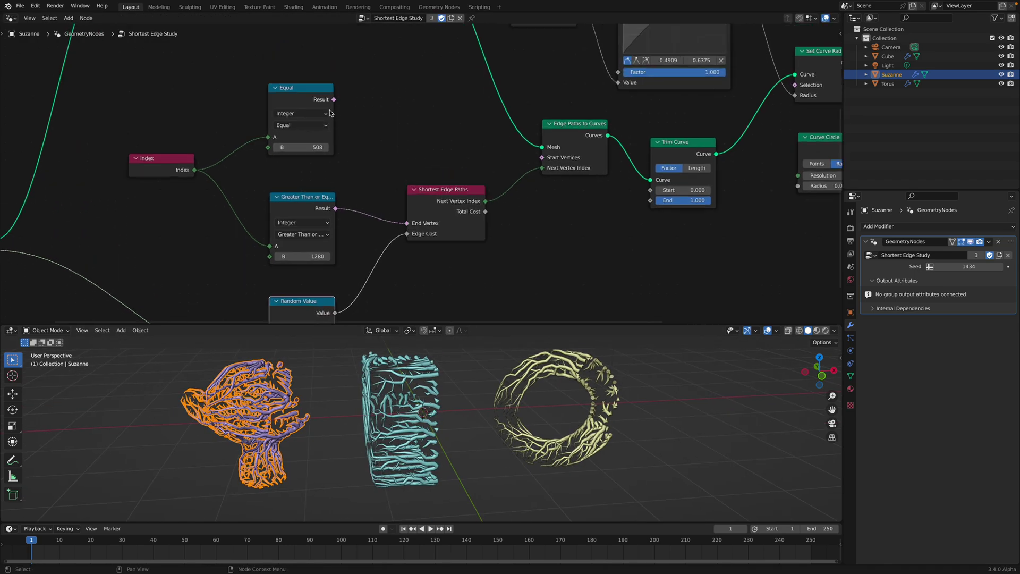
left_click(552, 159)
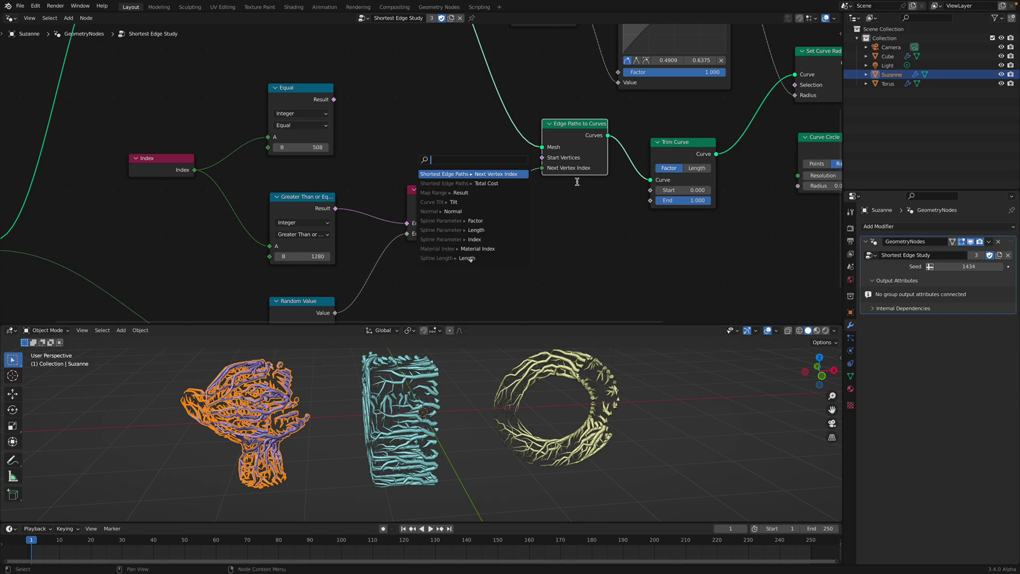
middle_click_drag(524, 423, 517, 421)
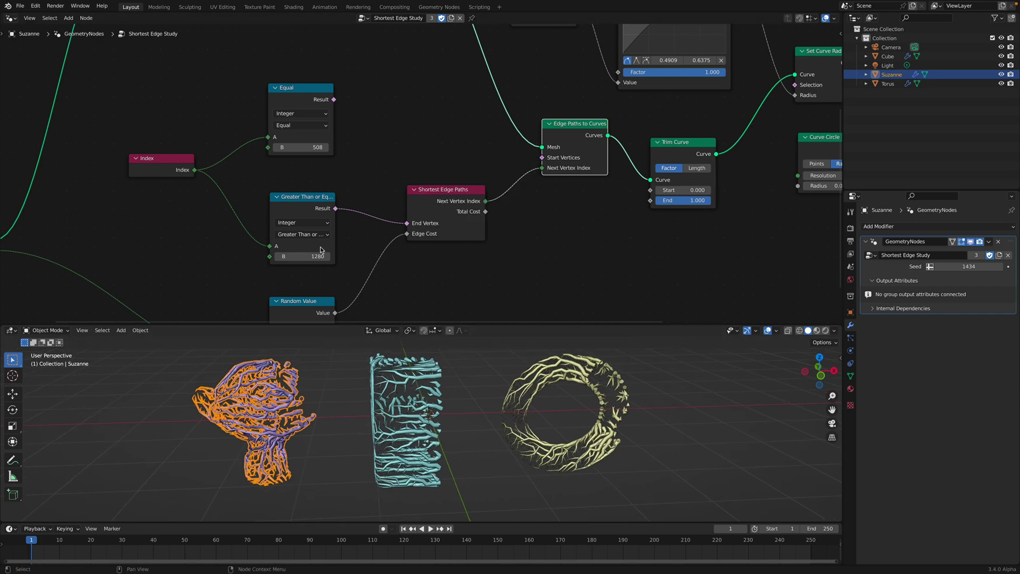
middle_click_drag(318, 254, 309, 245)
mouse_move(306, 247)
left_mouse_down()
mouse_move(278, 246)
mouse_move(296, 246)
left_mouse_up()
Select the Trim Curve node and examine how it links Edge Paths to Curves with Set Curve Radius
middle_click_drag(405, 227, 375, 231)
scroll(375, 232, "down", 5)
scroll(375, 255, "up", 3)
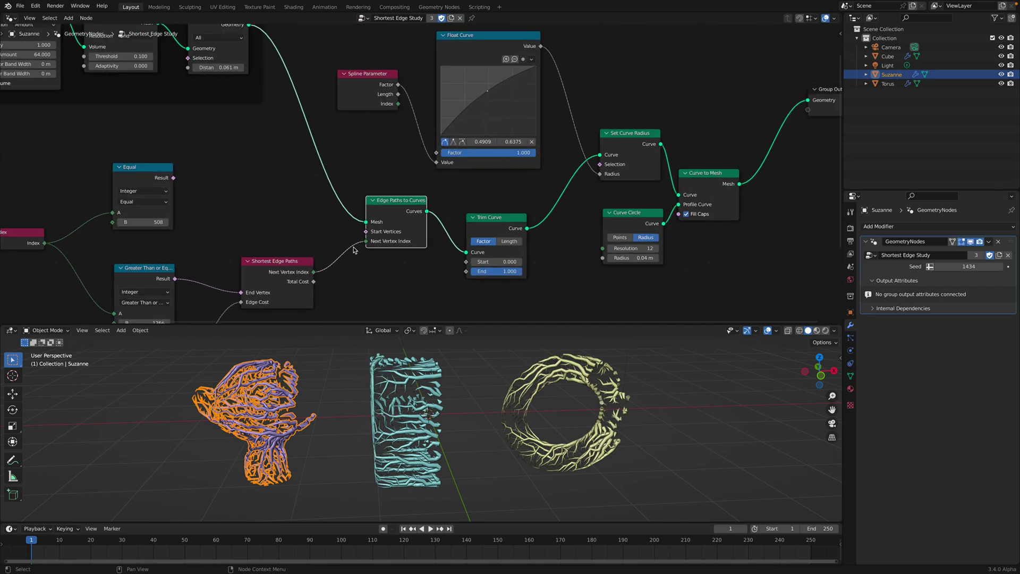
left_click_drag(470, 223, 469, 215)
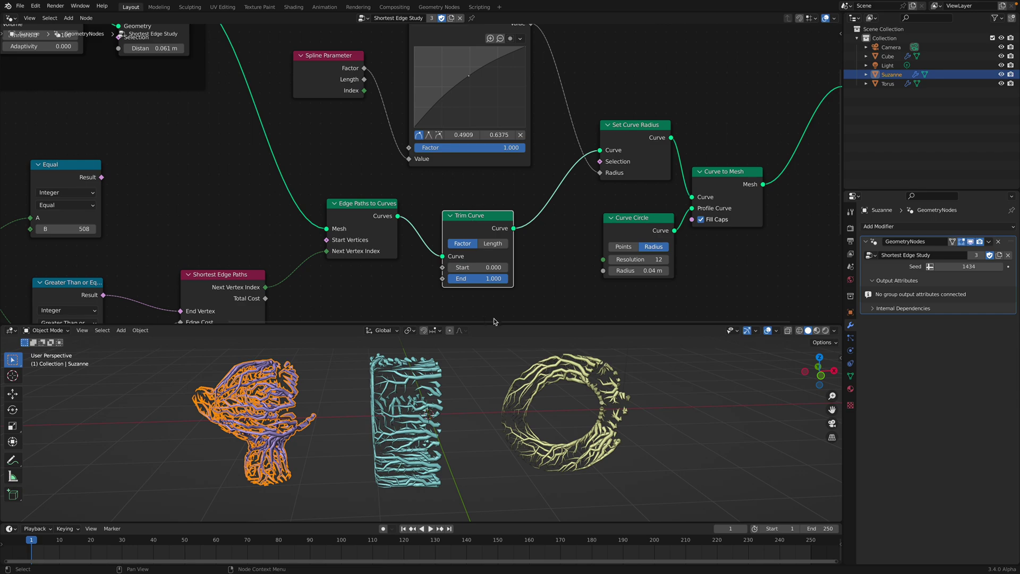
middle_click_drag(531, 290, 493, 289)
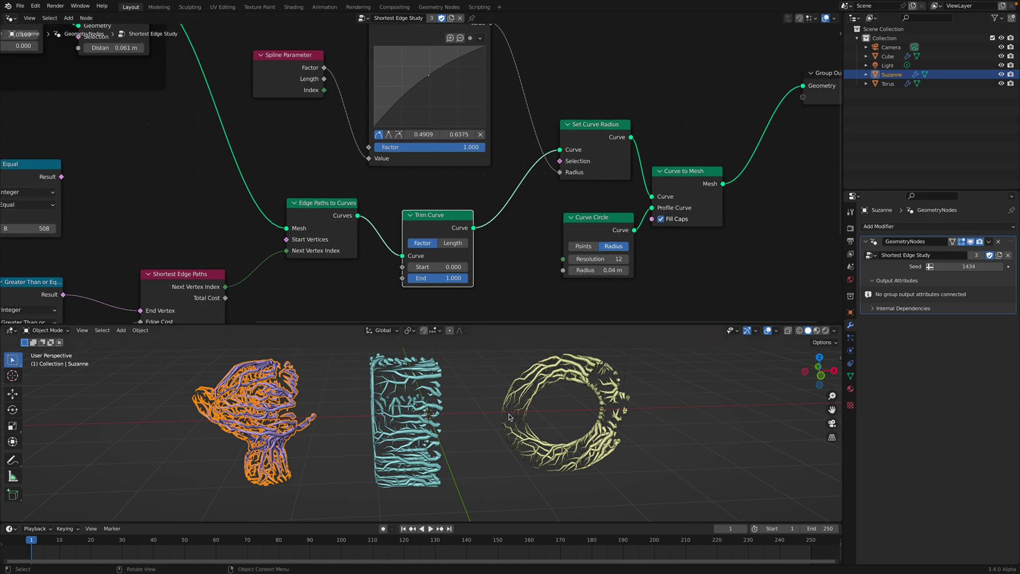
middle_click_drag(515, 416, 503, 410)
middle_click_drag(448, 188, 431, 229)
scroll(425, 217, "down", 2)
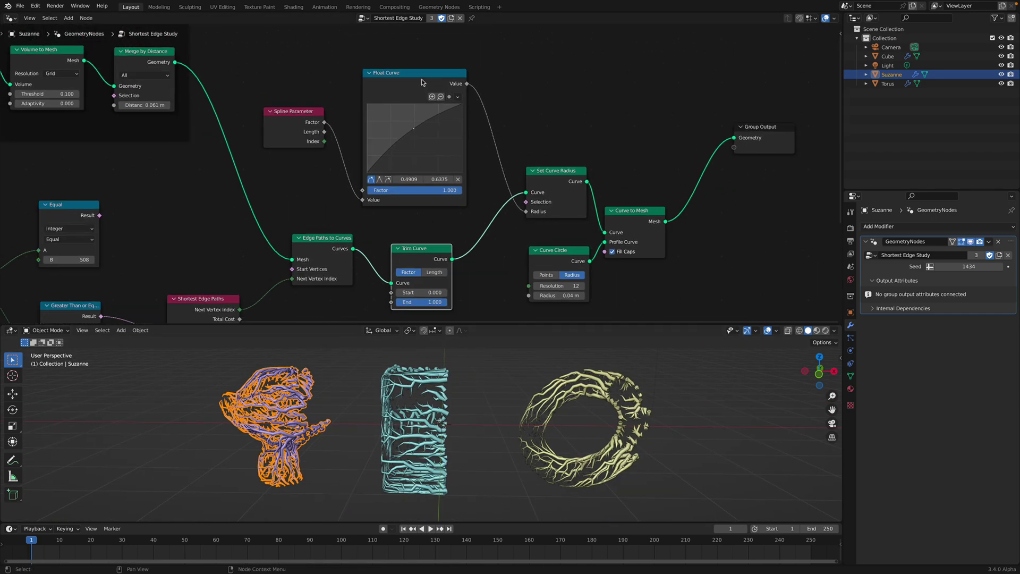
Shift the Float Curve node up and aside, and nudge the Set Curve Radius and Curve to Mesh nodes upward
left_click_drag(422, 79, 440, 71)
middle_click_drag(512, 165, 469, 141)
left_click_drag(517, 160, 514, 156)
left_click_drag(587, 187, 594, 178)
middle_click_drag(595, 178, 570, 141)
scroll(570, 141, "up", 1)
mouse_move(497, 243)
left_mouse_down("shift")
mouse_move(475, 243)
mouse_move(510, 243)
mouse_move(497, 243)
mouse_move(499, 257)
left_mouse_up("shift")
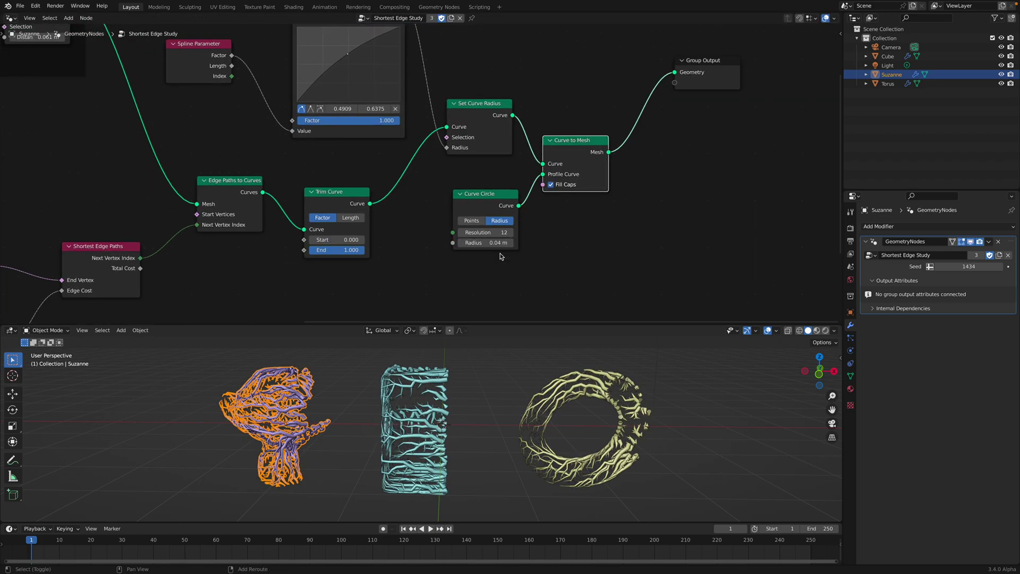
Deselect all objects and inspect the branching curves on the three meshes from several angles
middle_click_drag(331, 413, 351, 413)
left_click(350, 413)
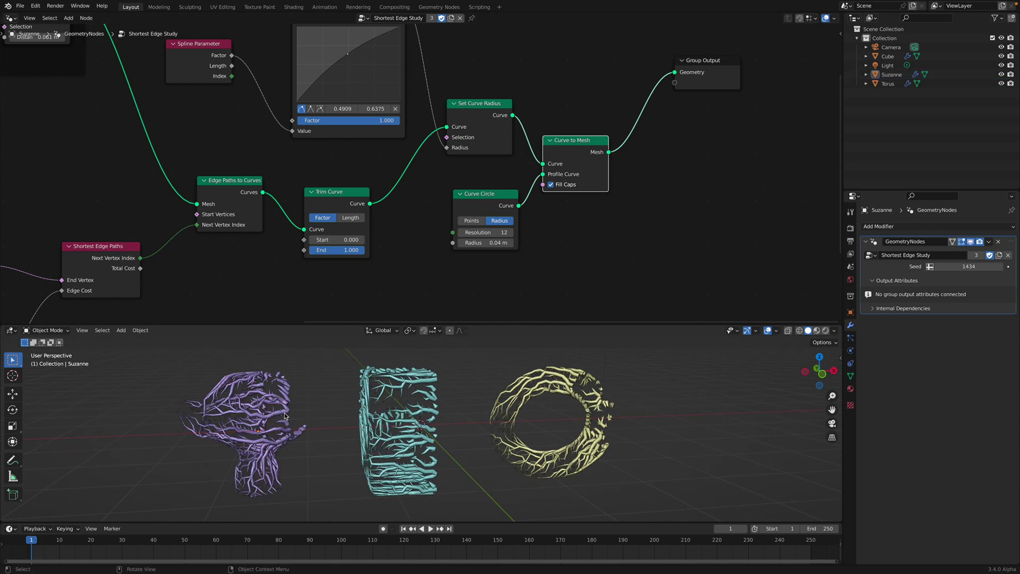
scroll(287, 419, "up", 3)
scroll(252, 412, "down", 2)
middle_click_drag(267, 428, 281, 394)
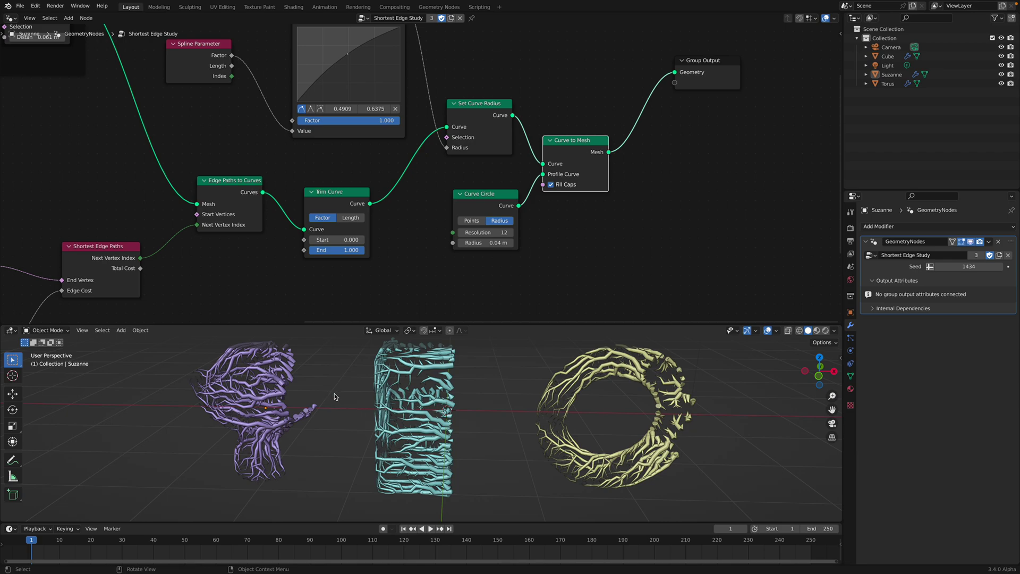
mouse_move(384, 414)
middle_mouse_down()
mouse_move(367, 412)
mouse_move(409, 407)
mouse_move(384, 423)
middle_mouse_up()
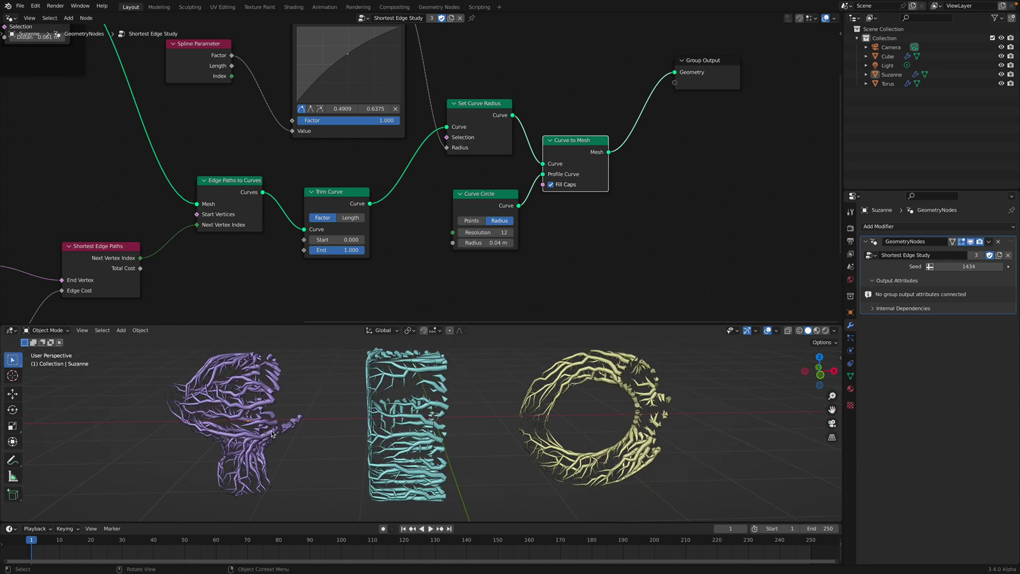
Set the Random Value node's Max to 15.400 for the edge cost
middle_click_drag(237, 256, 456, 108)
middle_click_drag(319, 214, 392, 190)
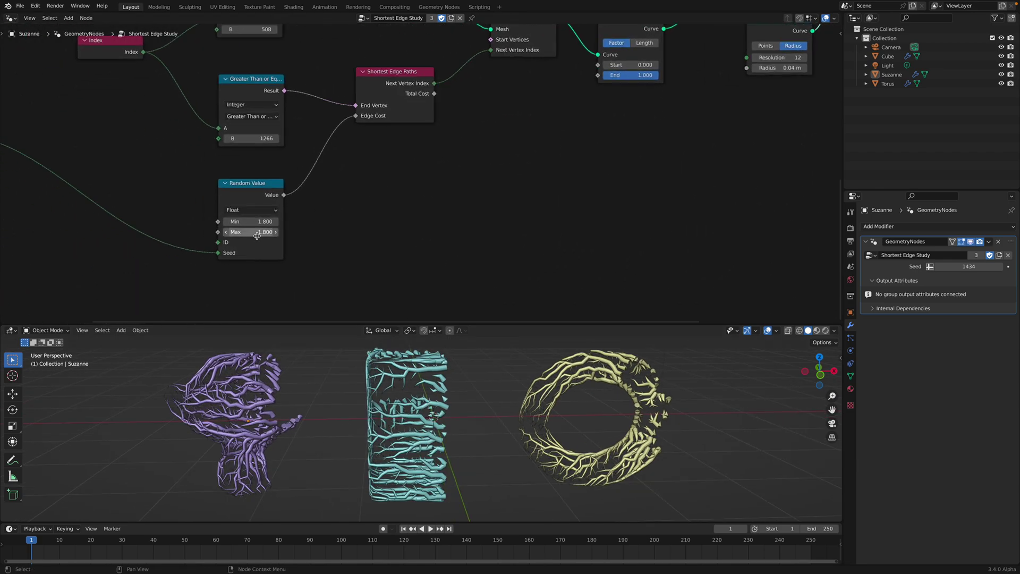
left_click_drag(256, 235, 298, 236)
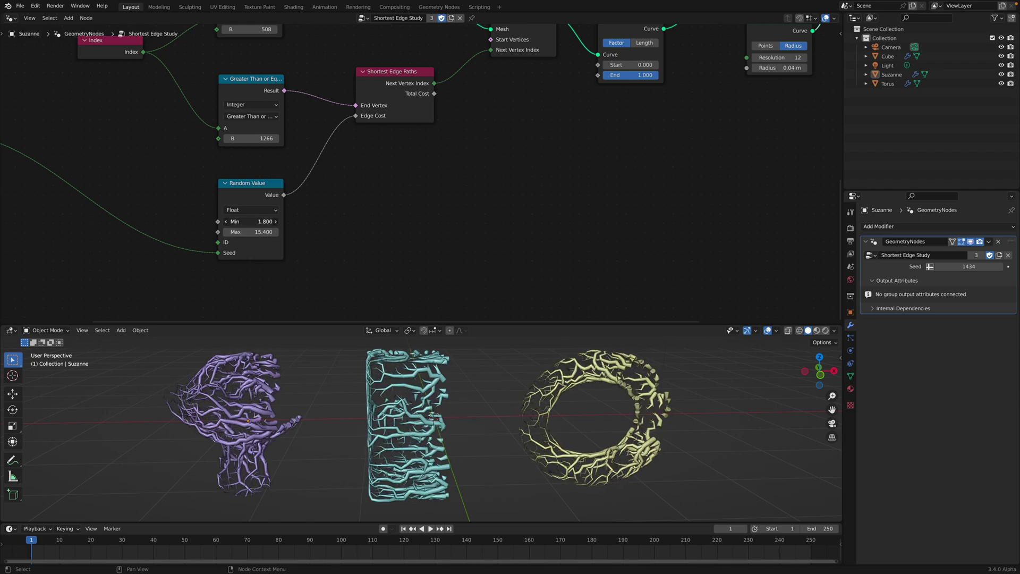
Try different End values and the Length mode on the Trim Curve node, and return it to Factor mode
scroll(337, 232, "right", 6, "ctrl")
scroll(337, 232, "up", 5, "shift")
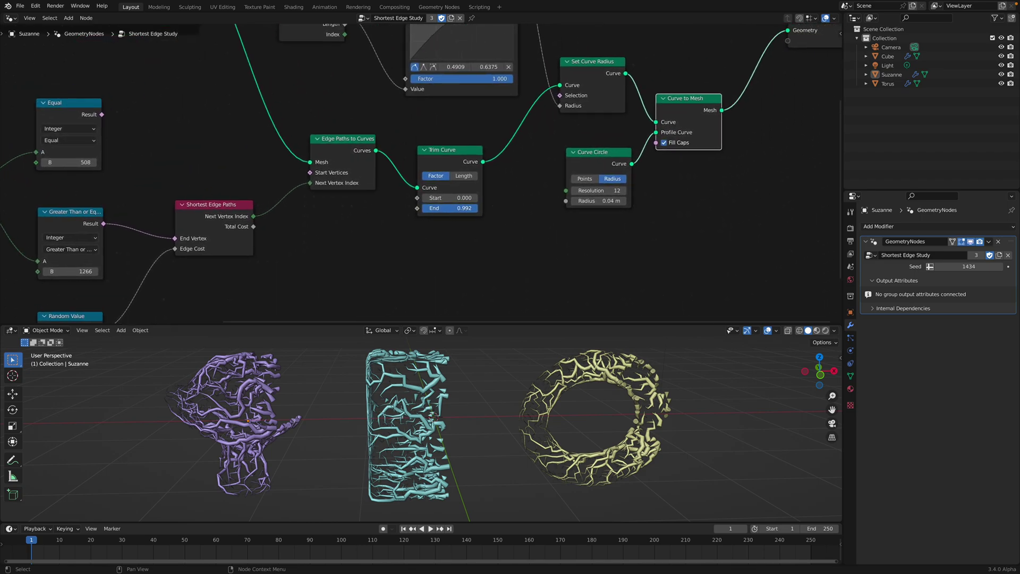
left_click_drag(455, 208, 477, 208)
left_click(463, 175)
scroll(446, 183, "up", 2)
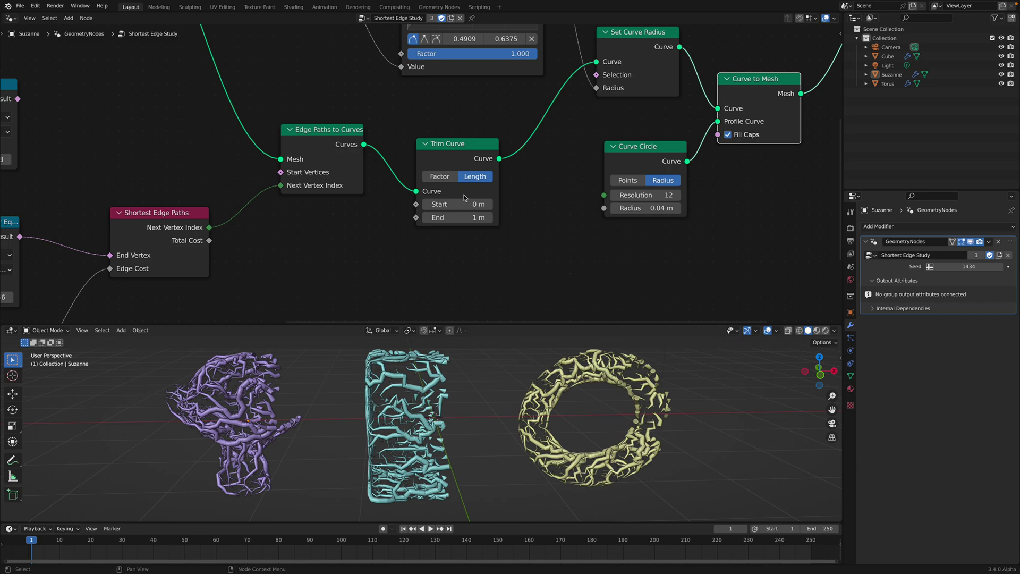
left_click_drag(458, 218, 481, 215)
left_click(446, 178)
left_click(468, 216)
left_click(482, 239)
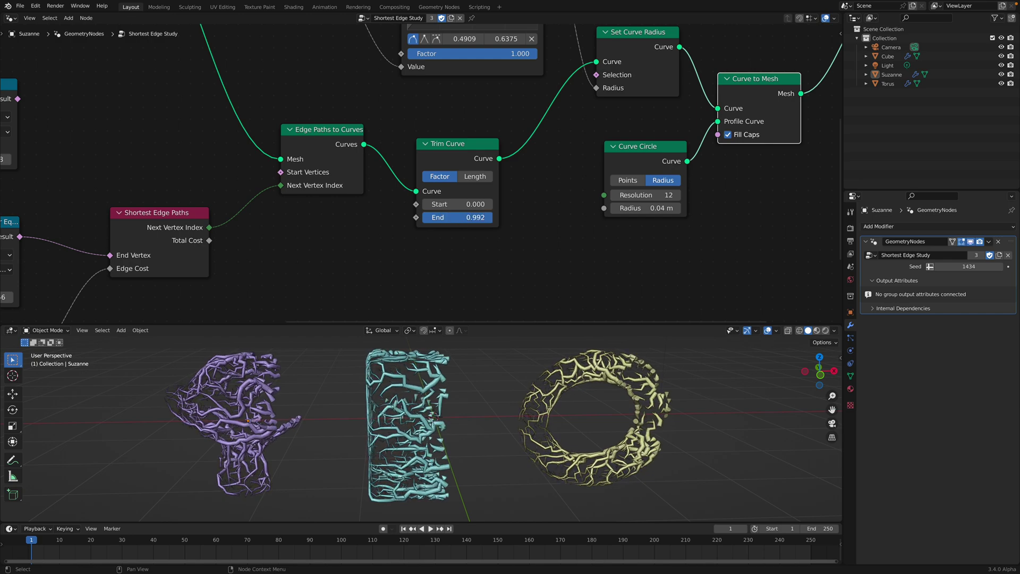
Select the Set Curve Radius node, and shift the Float Curve and Spline Parameter nodes up and away from it
scroll(490, 221, "down", 2)
mouse_move(499, 206)
middle_mouse_down()
mouse_move(448, 241)
mouse_move(434, 277)
middle_mouse_up()
middle_click_drag(463, 196, 449, 245)
left_click_drag(532, 185, 532, 184)
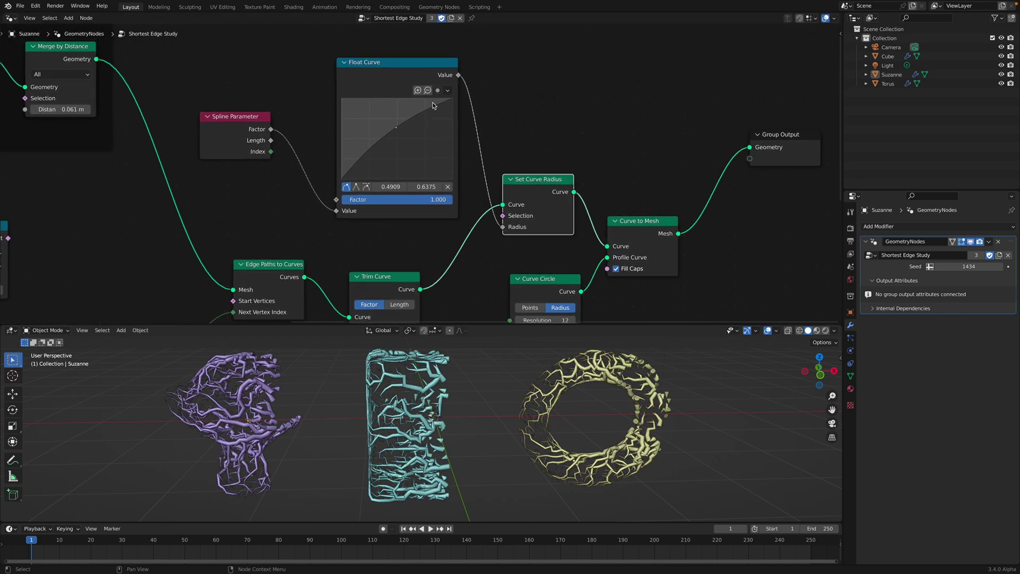
left_click_drag(387, 76, 371, 66)
left_click_drag(248, 122, 234, 111)
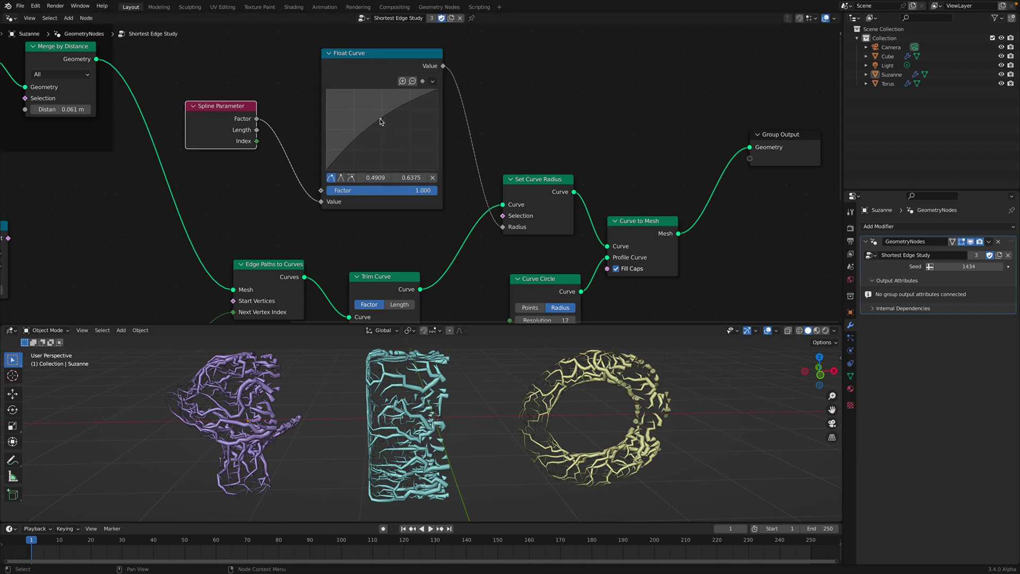
Lower the Float Curve's middle point to 0.5022, 0.5250 and move the Spline Parameter node closer to the Float Curve
mouse_move(380, 119)
left_mouse_down()
mouse_move(394, 138)
mouse_move(376, 117)
mouse_move(383, 128)
left_mouse_up()
middle_click_drag(393, 135, 445, 144)
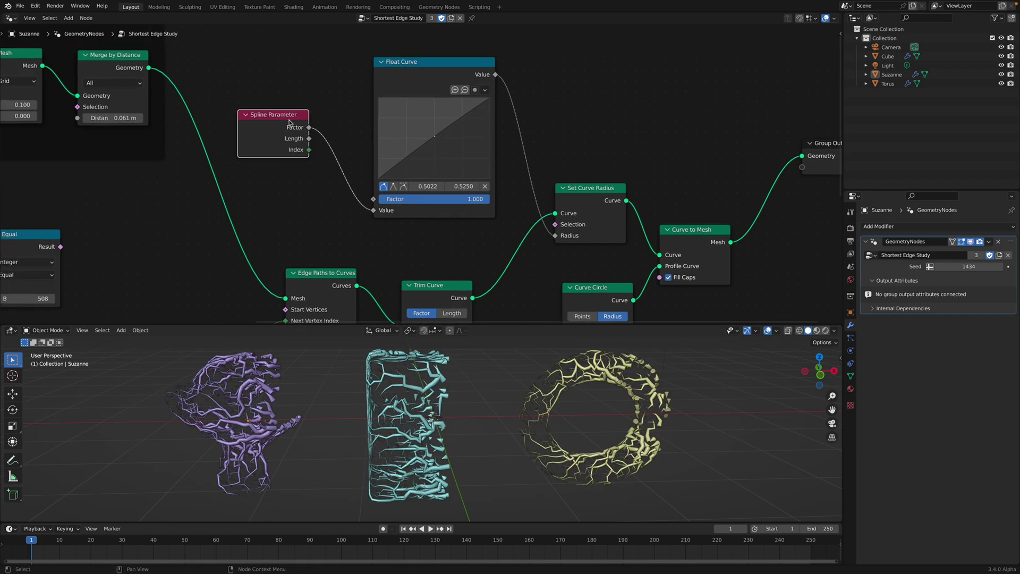
scroll(288, 120, "down", 2)
middle_click_drag(288, 120, 298, 116)
left_click_drag(295, 120, 306, 115)
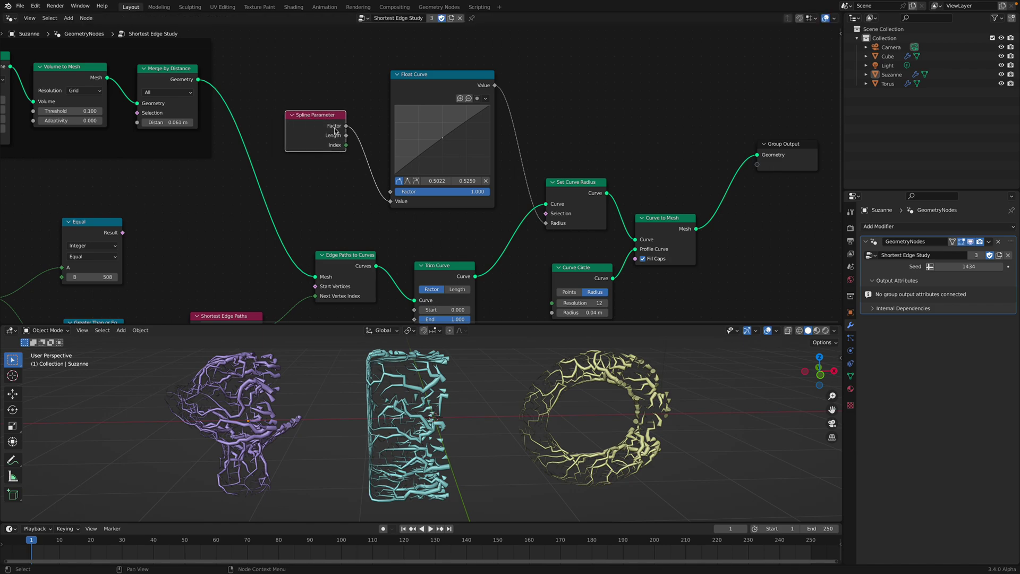
mouse_move(478, 191)
left_mouse_down()
mouse_move(405, 191)
mouse_move(471, 191)
left_mouse_up()
Inspect the branches on the three meshes and shift the Curve Circle node to sit beneath the Set Curve Radius node
middle_click_drag(474, 376, 472, 375)
scroll(470, 366, "up", 3)
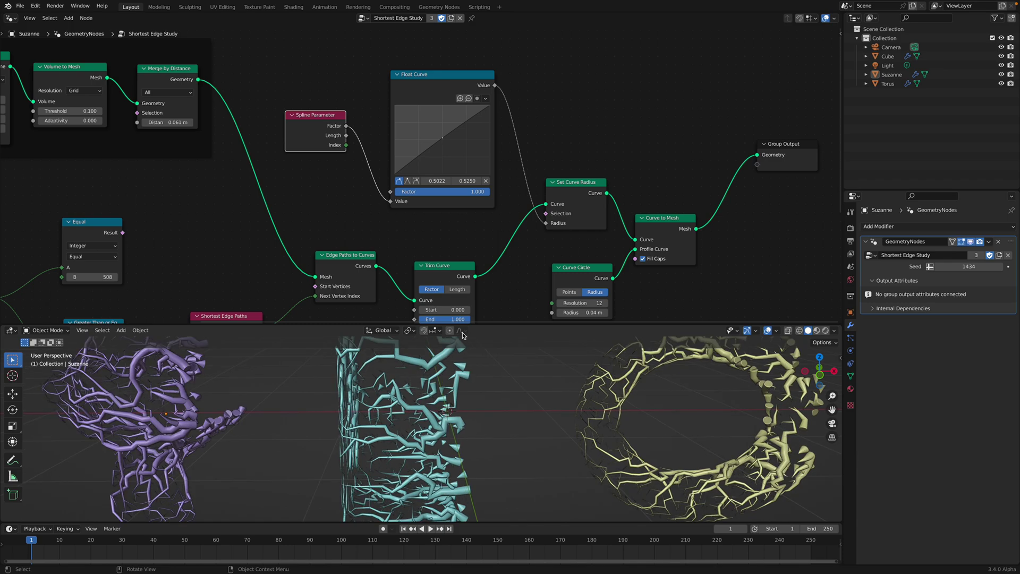
scroll(427, 400, "down", 2)
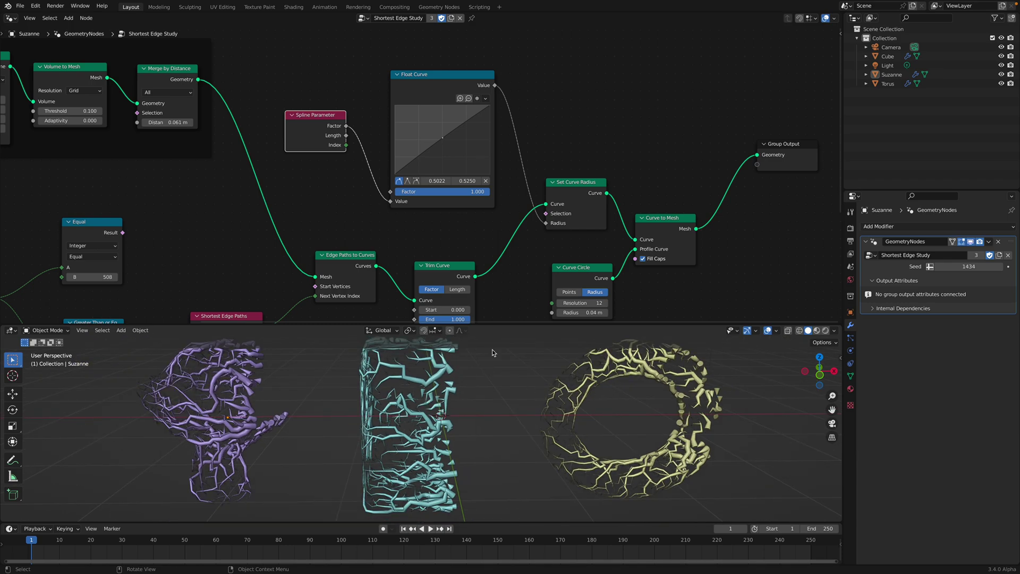
middle_click_drag(462, 190, 429, 183)
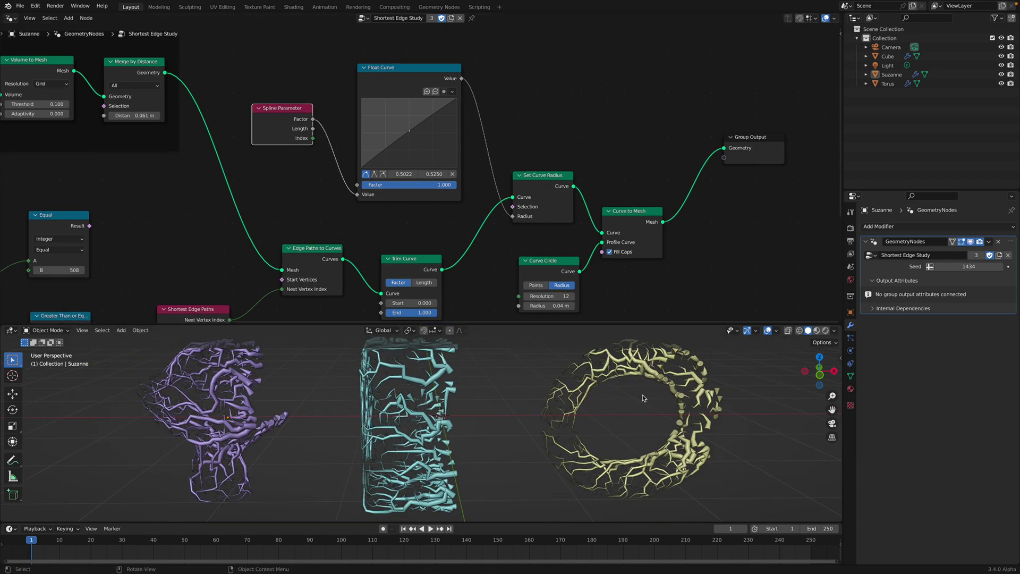
mouse_move(484, 402)
middle_mouse_down()
mouse_move(433, 401)
mouse_move(480, 406)
middle_mouse_up()
scroll(497, 191, "down", 2)
middle_click_drag(499, 206, 468, 192)
left_click_drag(513, 243, 500, 236)
middle_click_drag(500, 236, 487, 233)
scroll(481, 183, "up", 1)
middle_click_drag(484, 175, 483, 189)
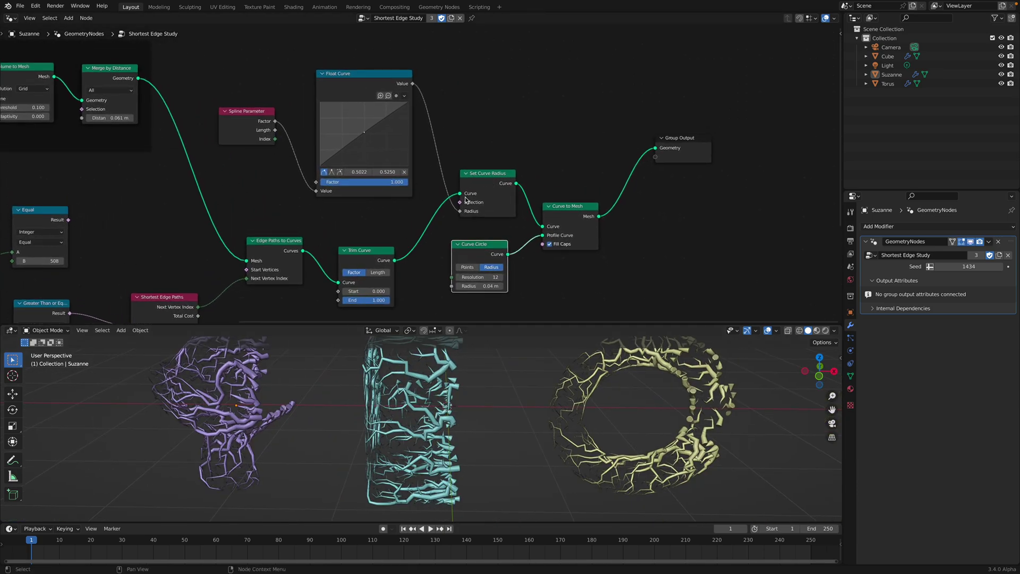
Disconnect the Float Curve from the Set Curve Radius node and set a constant Radius of 0.545 m
left_click_drag(460, 212, 412, 217)
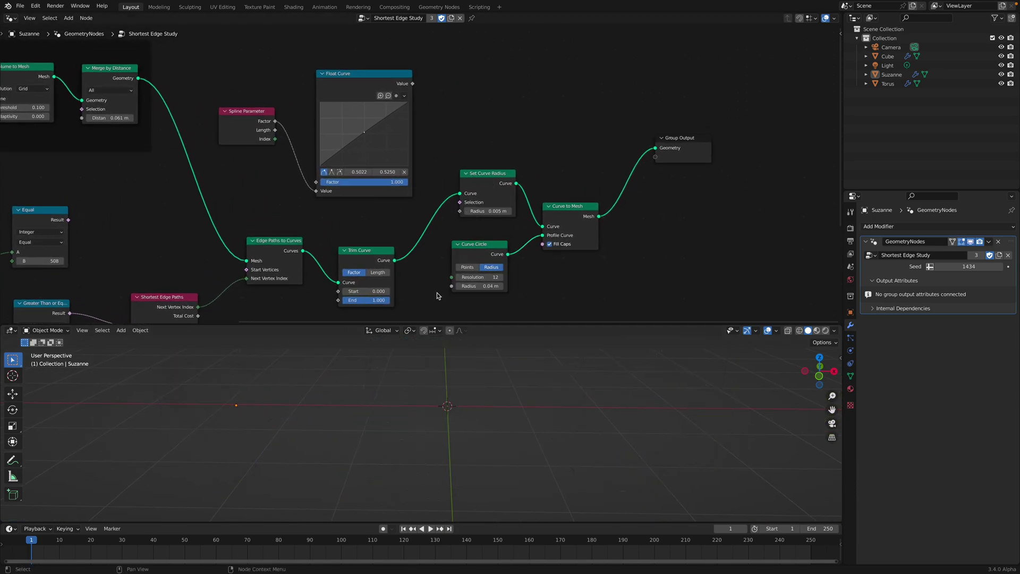
left_click_drag(478, 212, 537, 212)
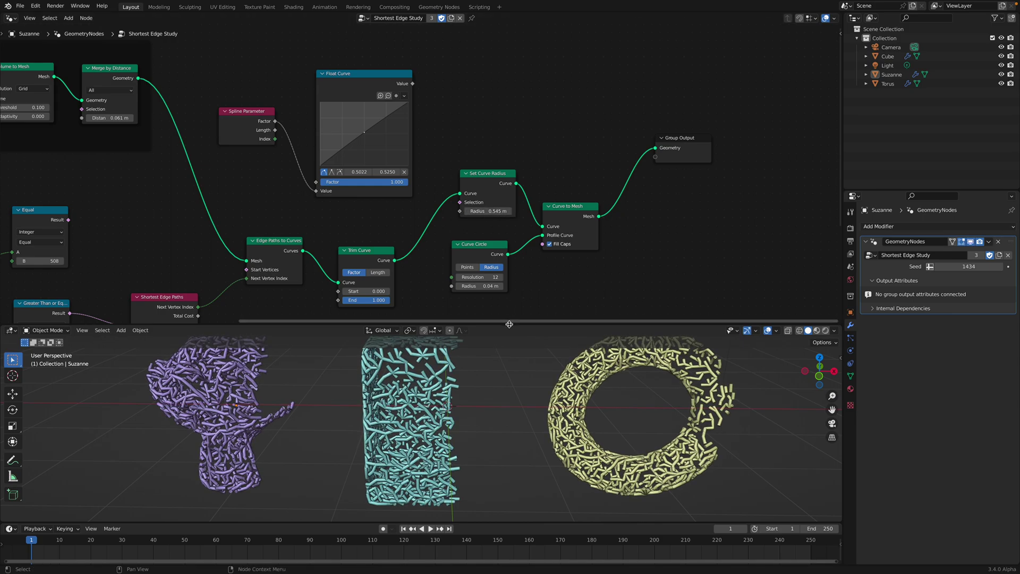
Enlarge the 3D viewport by shrinking the node editor, and save the file
left_click_drag(509, 324, 508, 172)
scroll(413, 325, "up", 4)
middle_click_drag(449, 327, 453, 199)
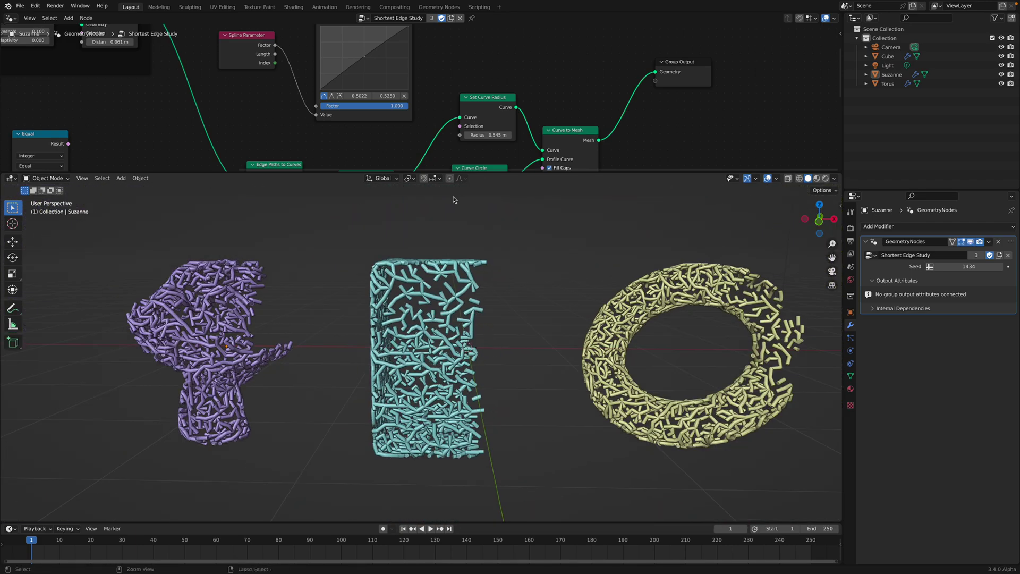
key("ctrl+s")
middle_click_drag(562, 148, 505, 106)
middle_click_drag(611, 273, 568, 277)
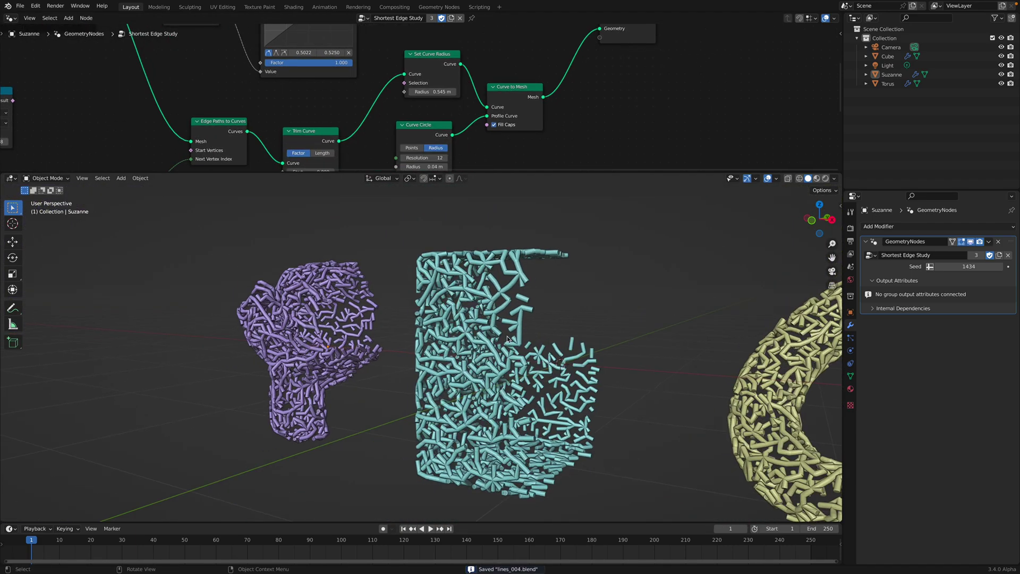
Switch Fill Caps off on the Curve to Mesh node to compare the open tube ends, and switch it back on
scroll(568, 276, "up", 4)
left_click(495, 125)
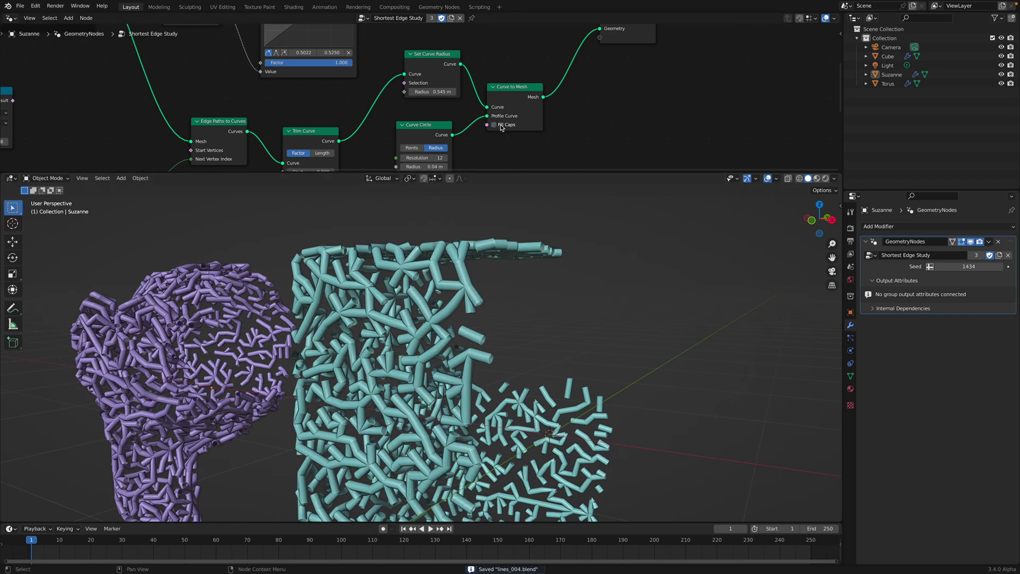
left_click(495, 124)
scroll(535, 303, "down", 4)
middle_click_drag(535, 303, 670, 296)
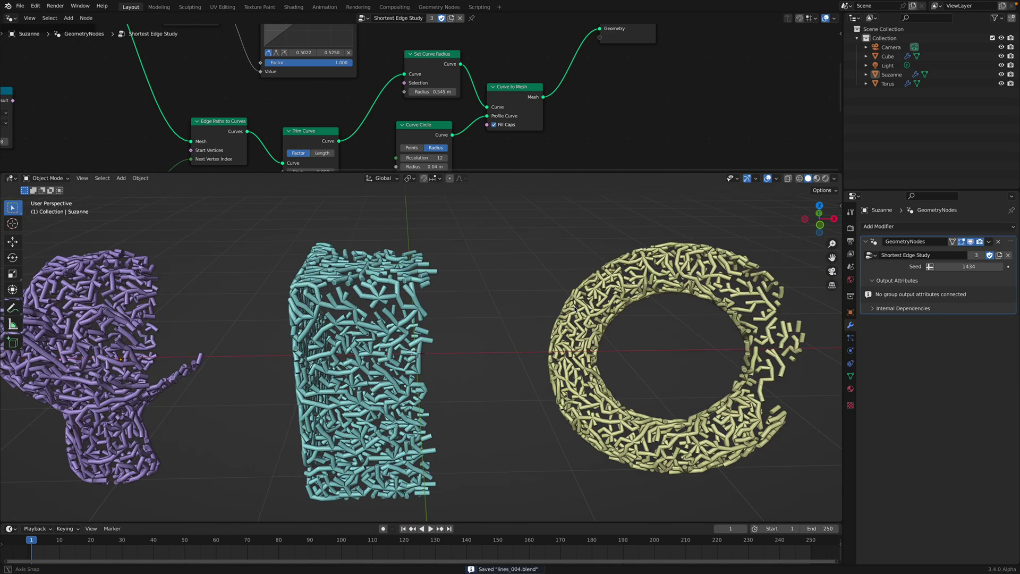
Select the torus, move the Group Output node closer to Curve to Mesh, and deselect all objects
left_click(670, 297)
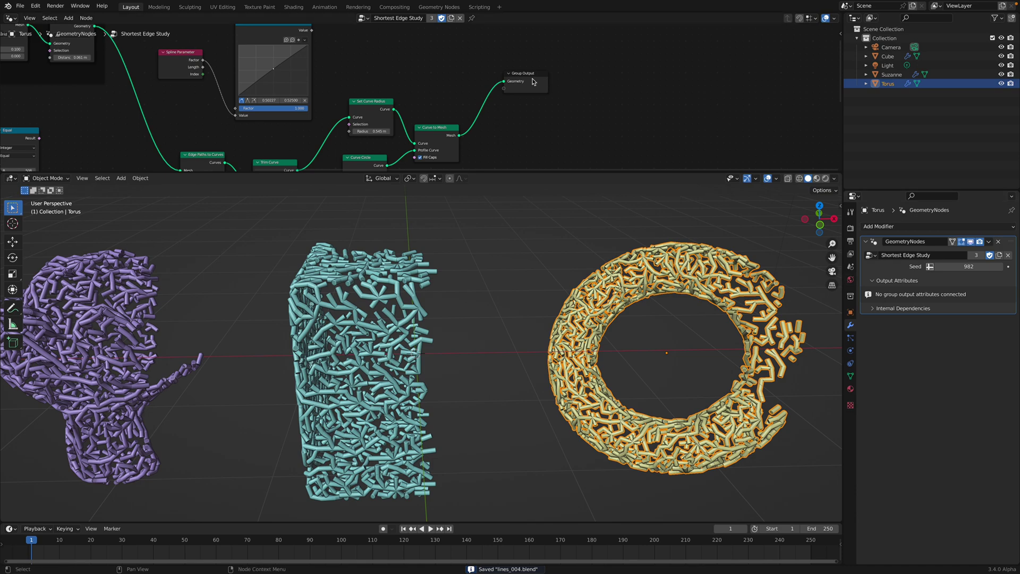
left_click_drag(533, 81, 522, 111)
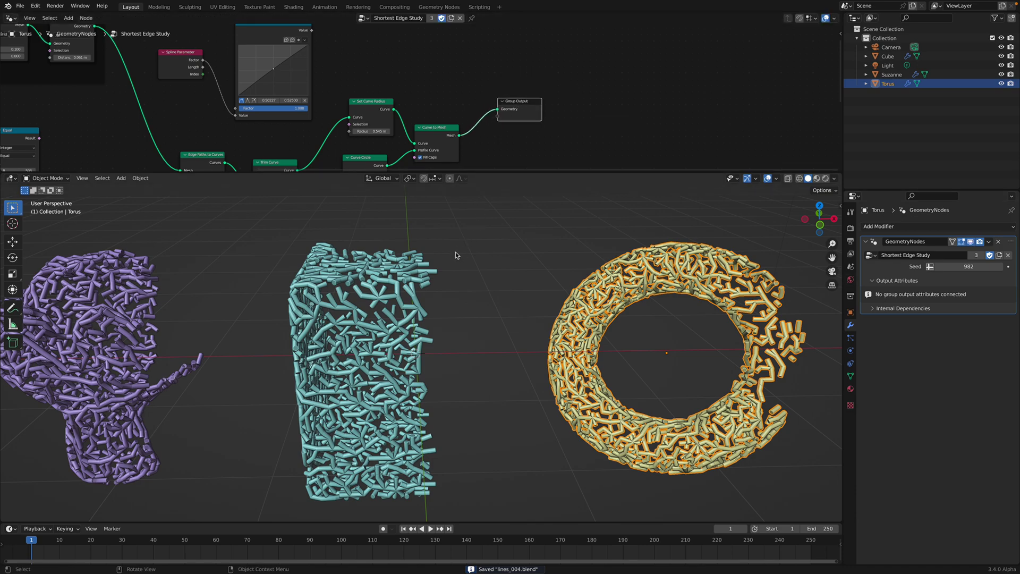
middle_click_drag(441, 269, 477, 271)
left_click(470, 274)
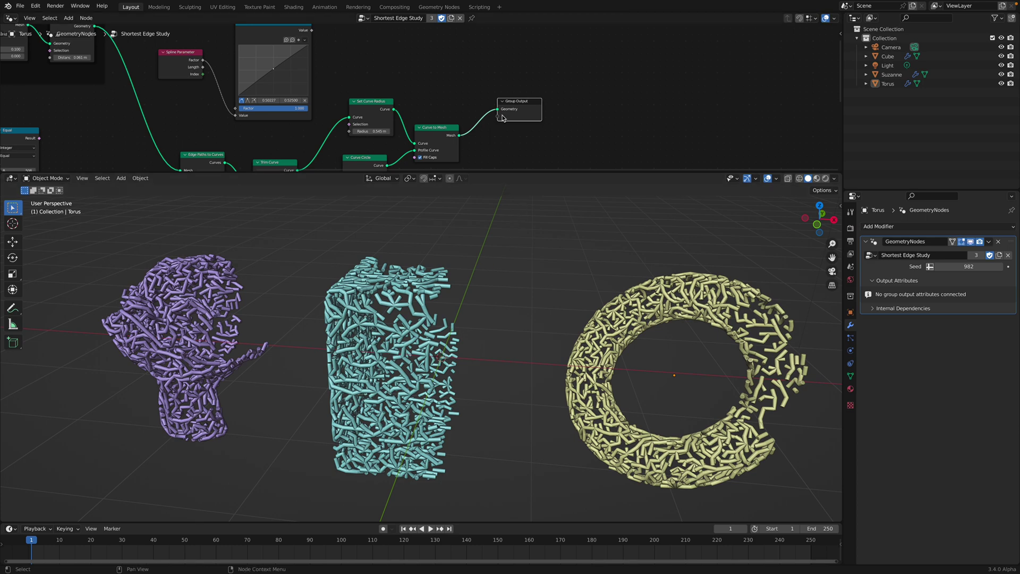
Set the torus's Geometry Nodes modifier Seed to 1066
scroll(490, 111, "down", 5)
middle_click_drag(492, 110, 561, 81)
left_click_drag(572, 71, 561, 84)
middle_click_drag(561, 84, 606, 85)
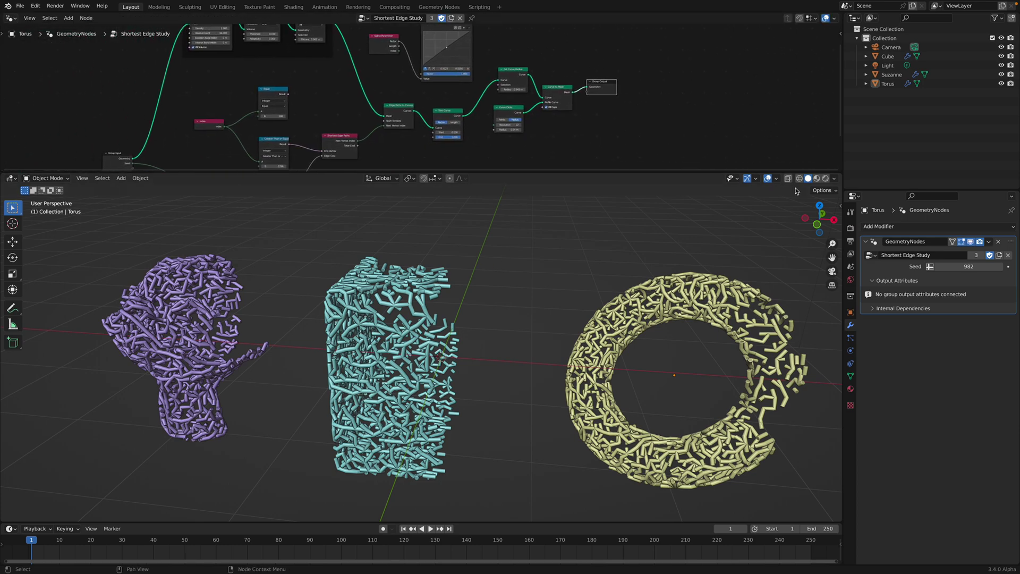
left_click_drag(947, 267, 991, 267)
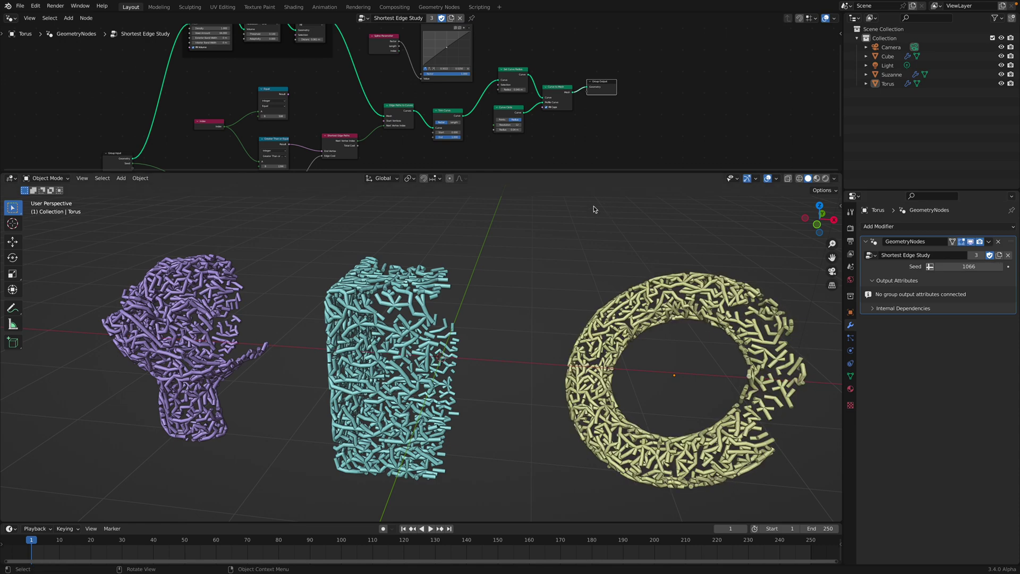
Search the add-ons in the Preferences for "sp", and close the Preferences
left_click(36, 6)
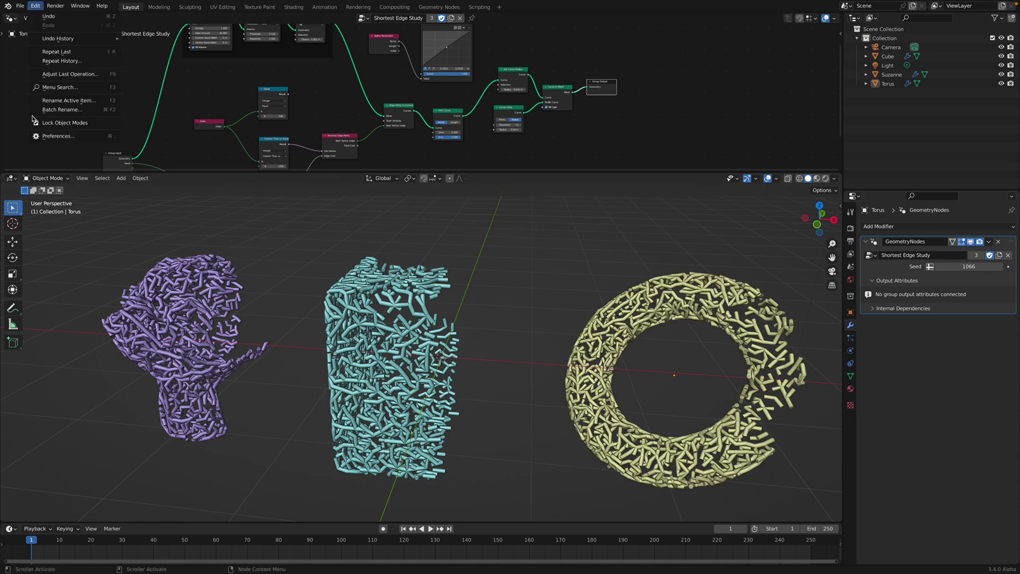
left_click(40, 137)
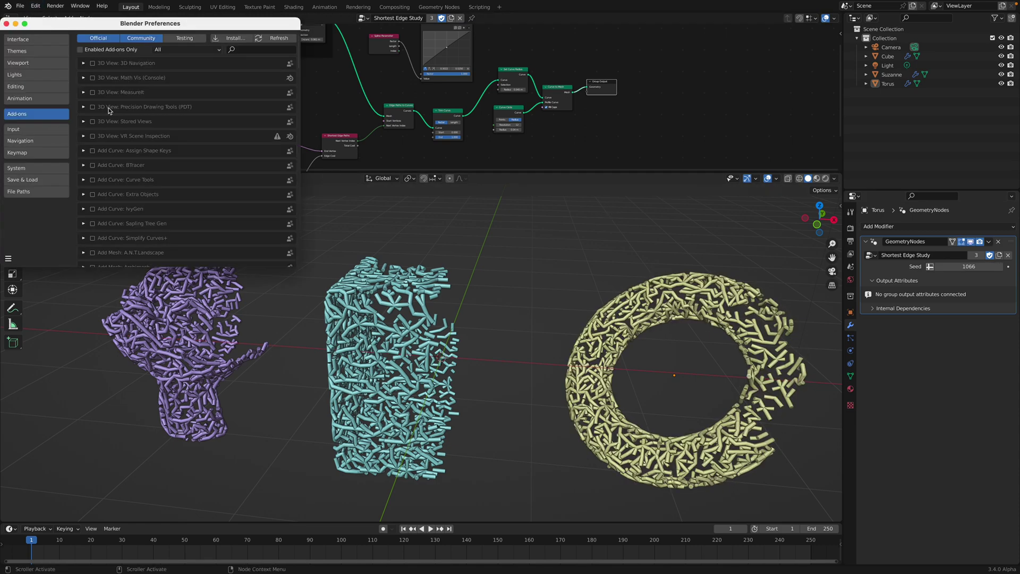
left_click_drag(156, 26, 316, 59)
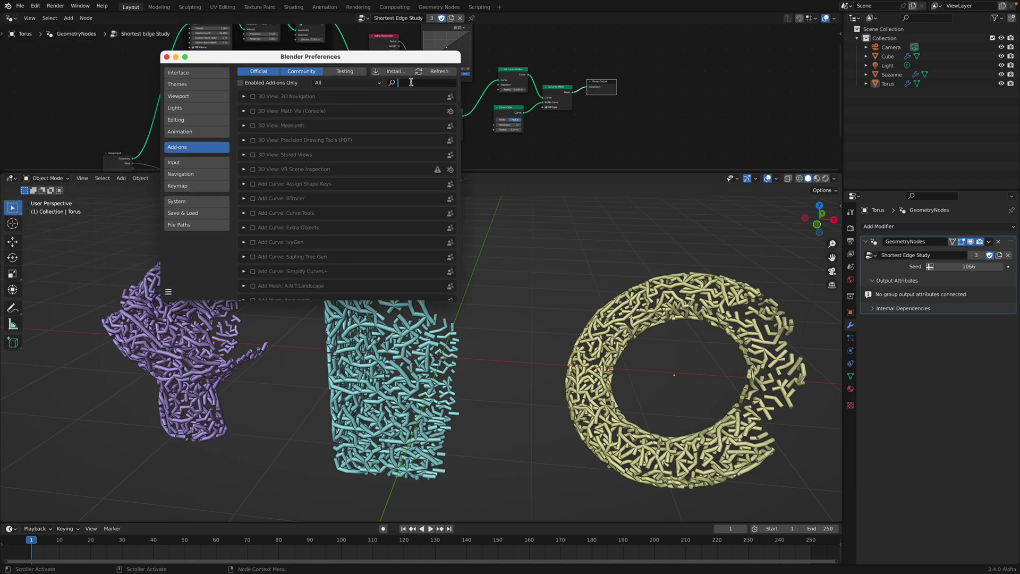
type("sp")
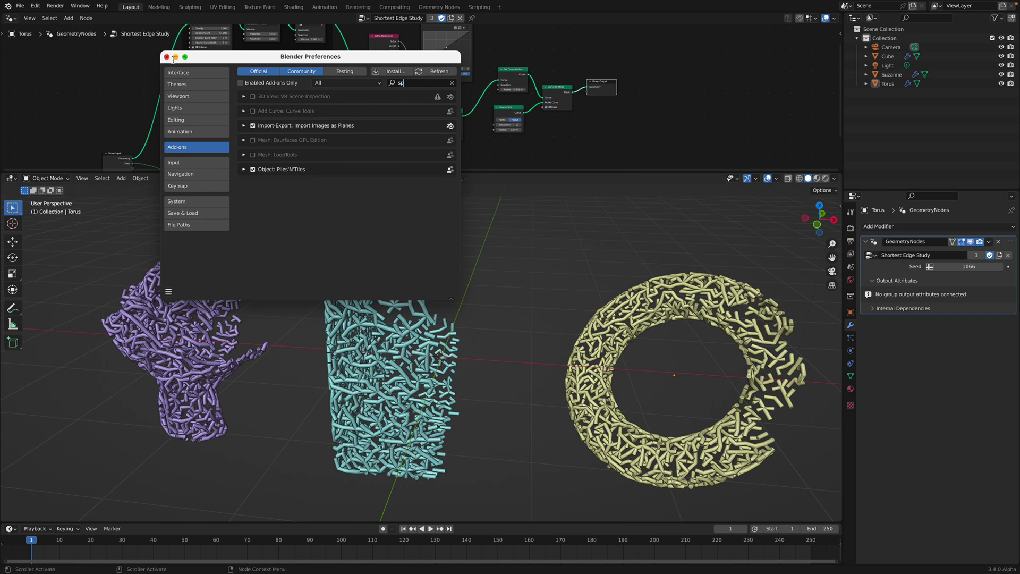
left_click(166, 57)
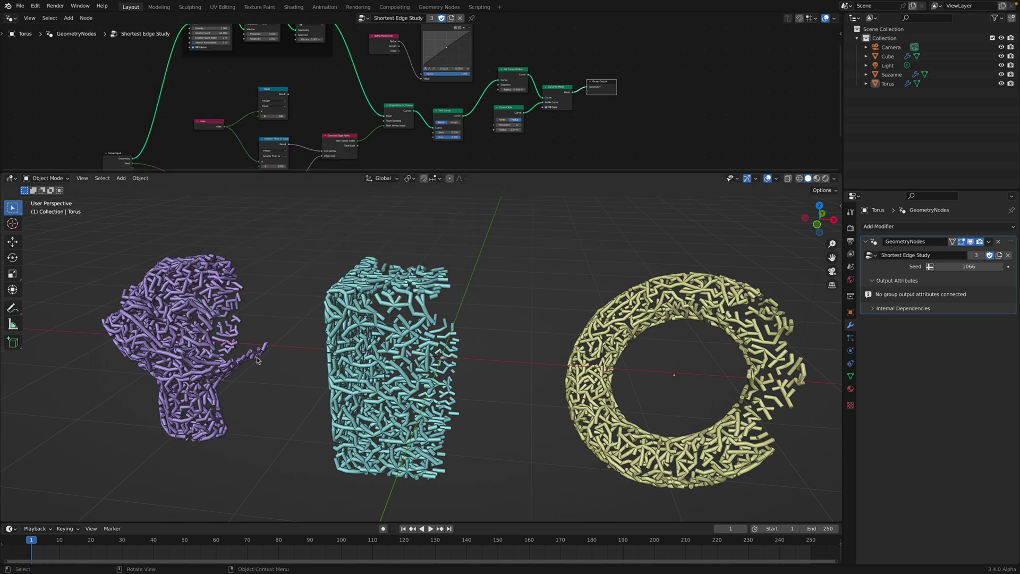
Reconnect the Float Curve's Value output to the Radius input of the Set Curve Radius node
middle_click_drag(258, 362, 433, 370)
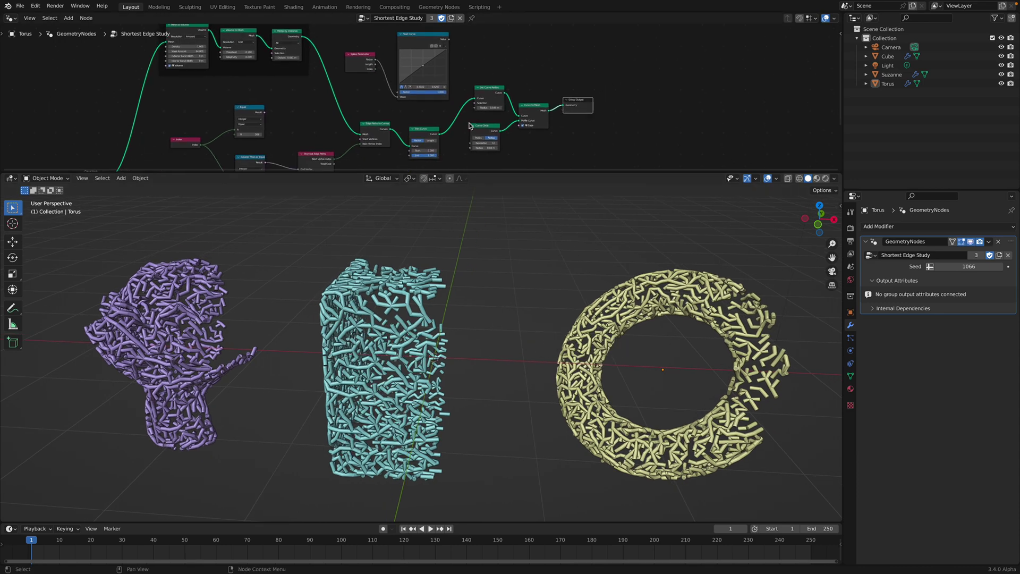
scroll(446, 46, "up", 3)
left_click_drag(444, 41, 467, 106)
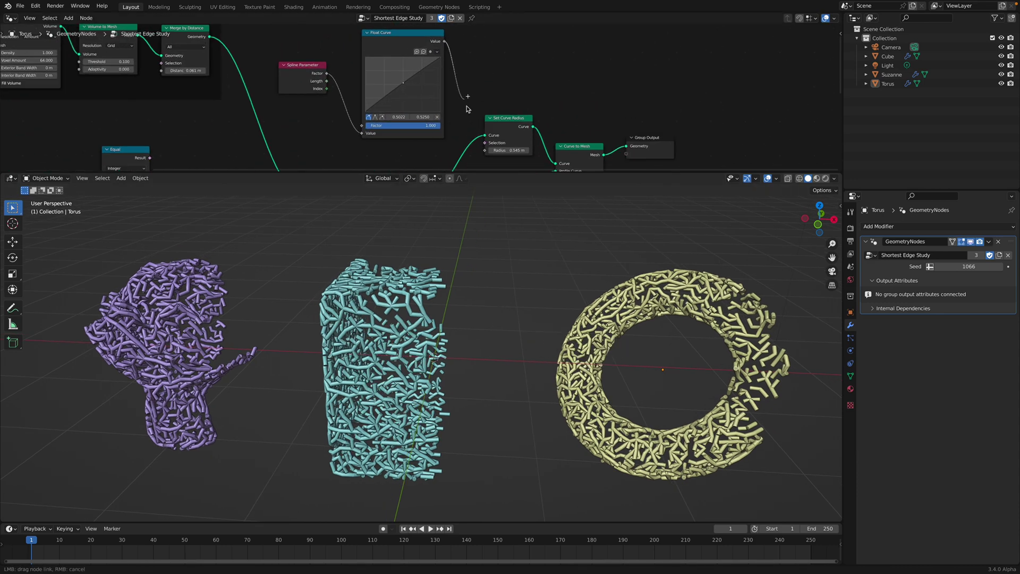
left_click_drag(493, 143, 490, 149)
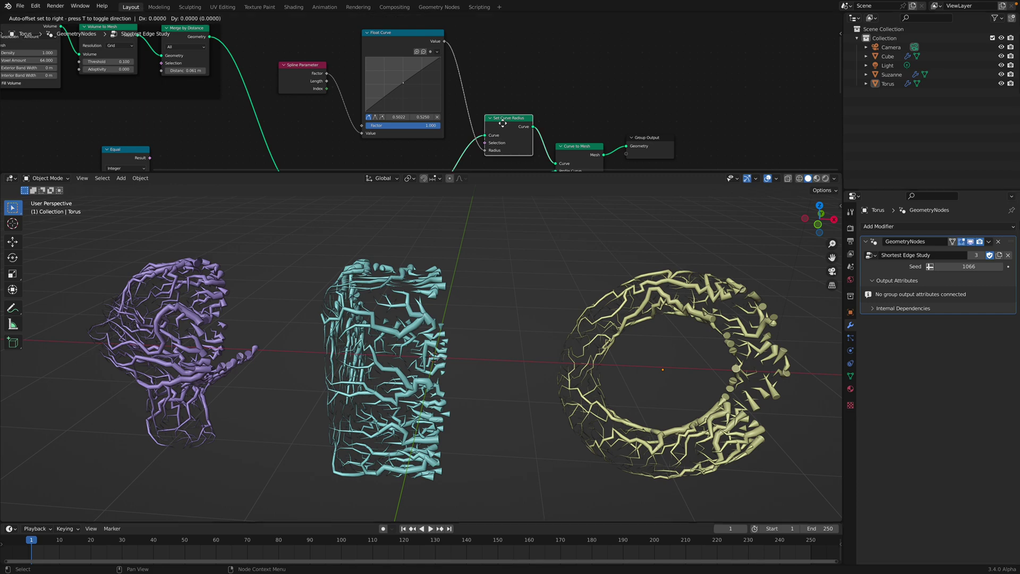
middle_click_drag(520, 335, 624, 322)
middle_click_drag(629, 273, 409, 376)
Set the Mesh to Volume node's Voxel Amount to 120
middle_click_drag(154, 114, 390, 143)
scroll(383, 133, "up", 2)
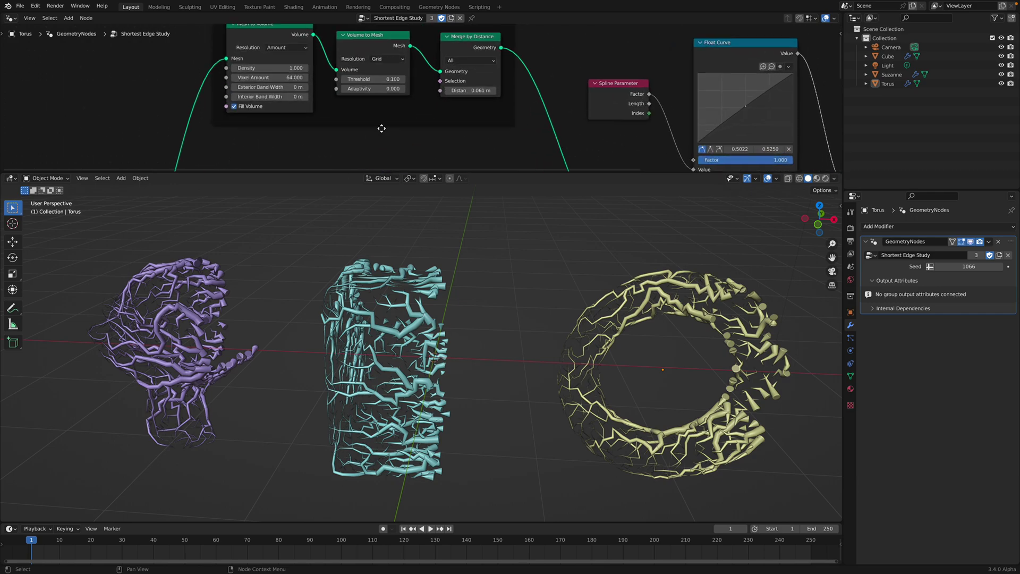
left_click(261, 76)
type("120")
key("Return")
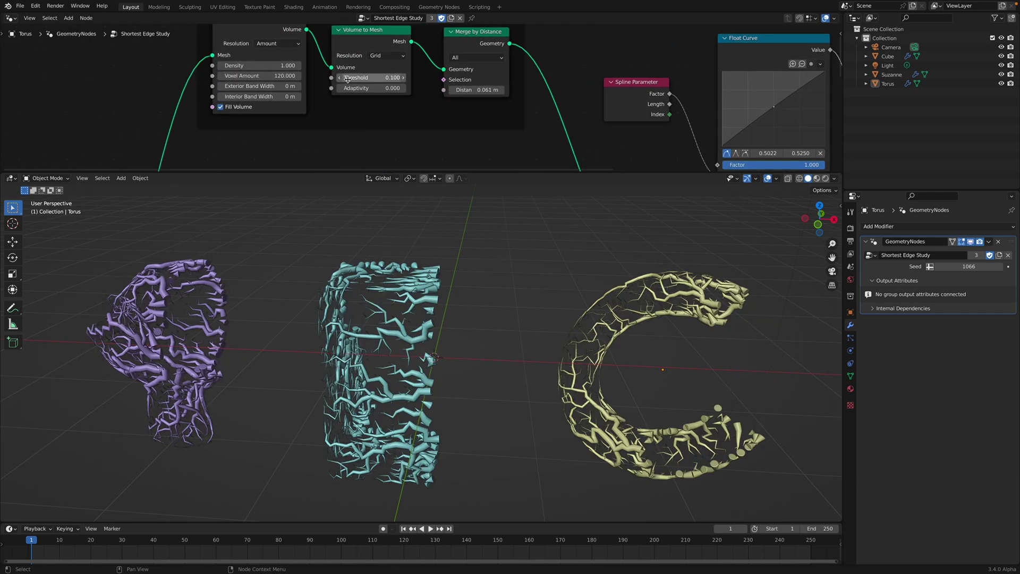
Save the changes to the file lines_004.blend
middle_click_drag(260, 79, 230, 86)
left_click_drag(449, 98, 449, 97)
middle_click_drag(501, 135, 469, 122)
key("ctrl+s")
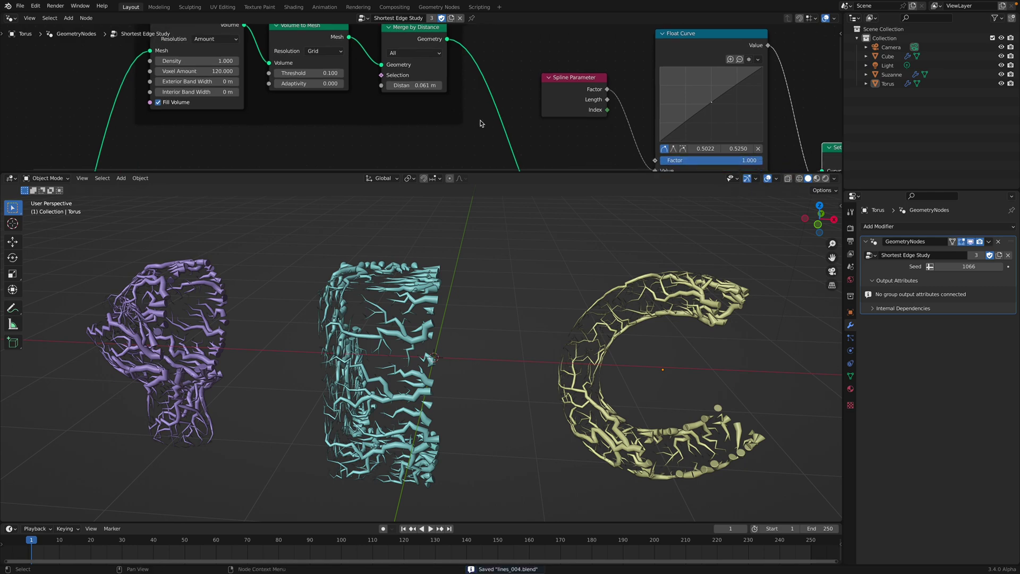
Insert a Dual Mesh node on the link after the Merge by Distance node
scroll(526, 148, "down", 2)
middle_click_drag(526, 147, 453, 115)
scroll(467, 110, "down", 4)
scroll(443, 109, "up", 3)
middle_click_drag(425, 76, 428, 109)
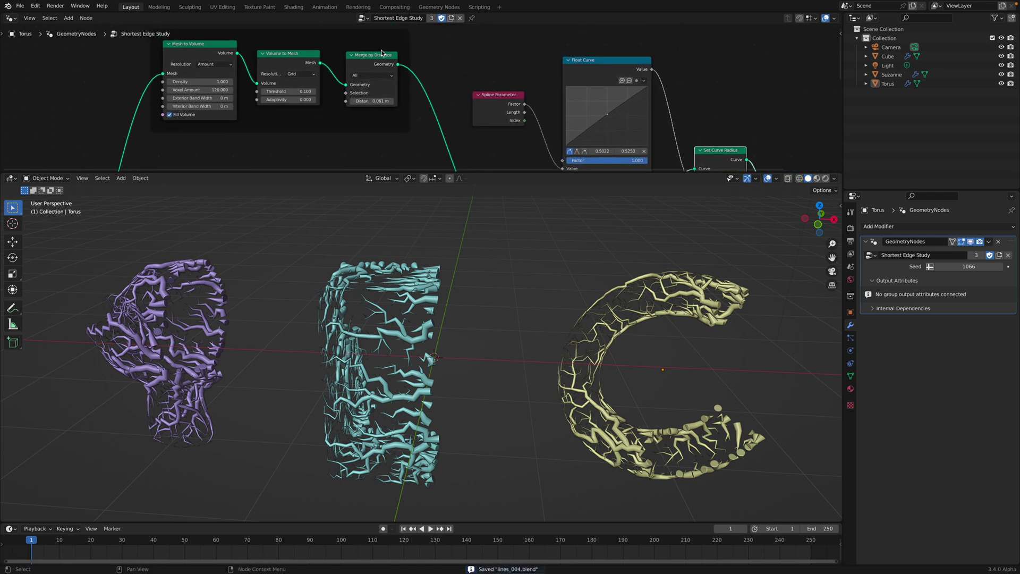
left_click_drag(372, 43, 322, 47)
key("shift+a")
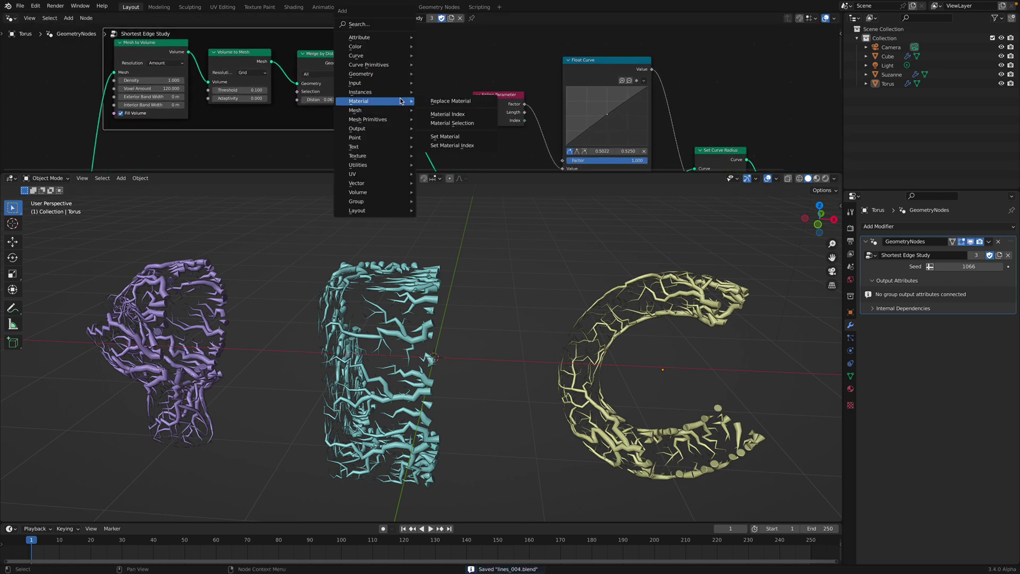
left_click(366, 24)
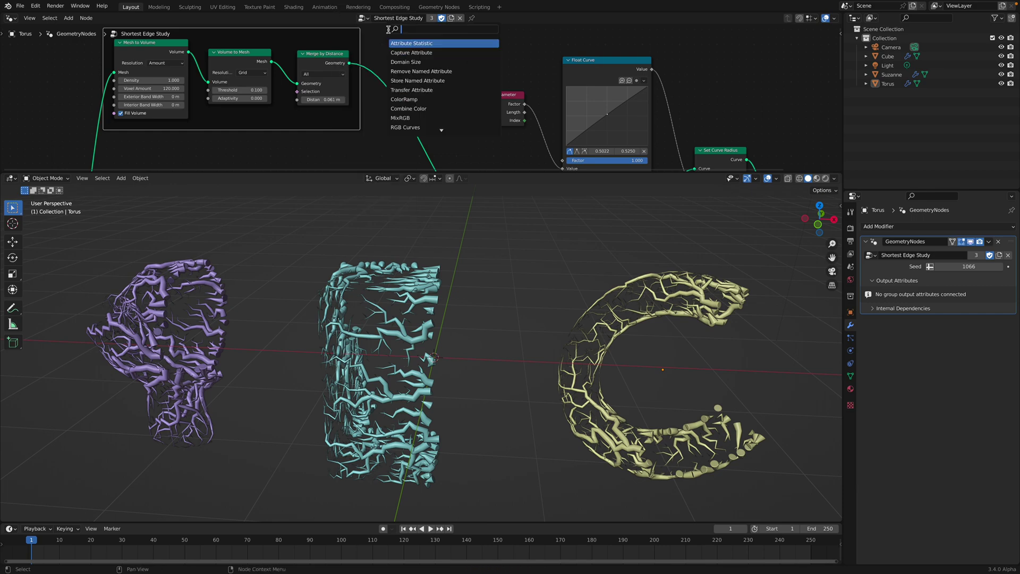
type("dual")
key("Return")
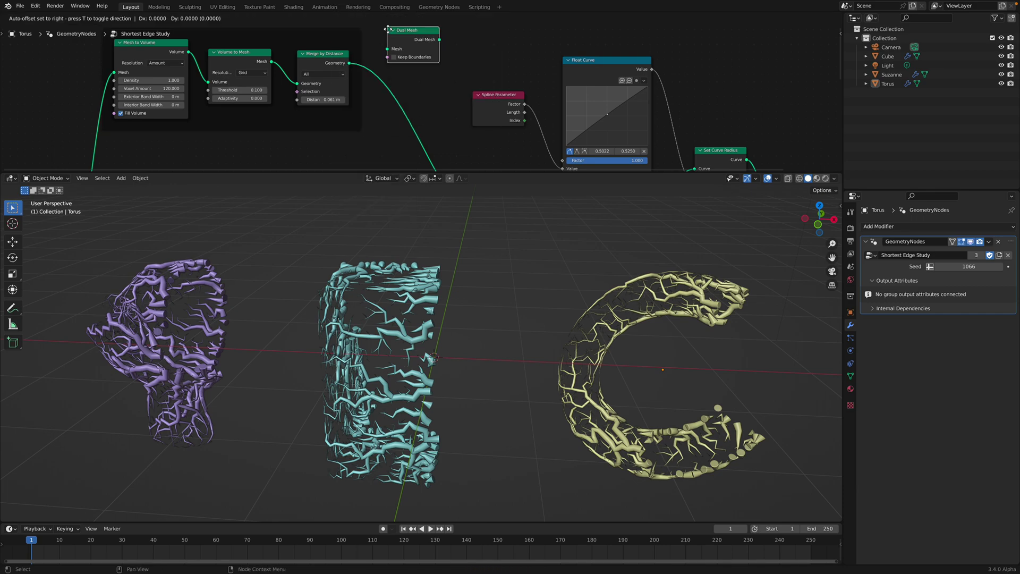
left_click(380, 88)
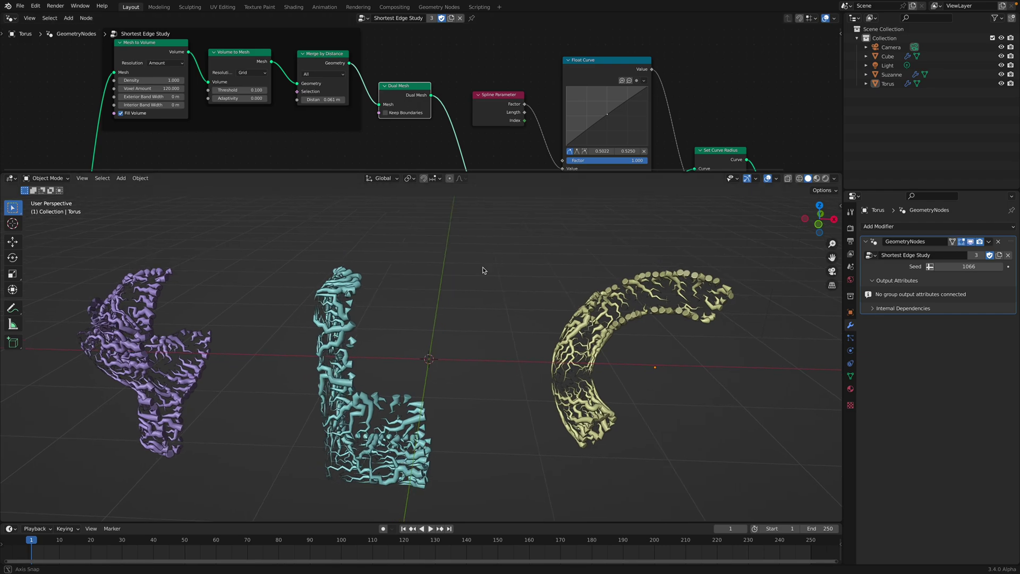
middle_click_drag(479, 269, 540, 339)
scroll(426, 104, "down", 3)
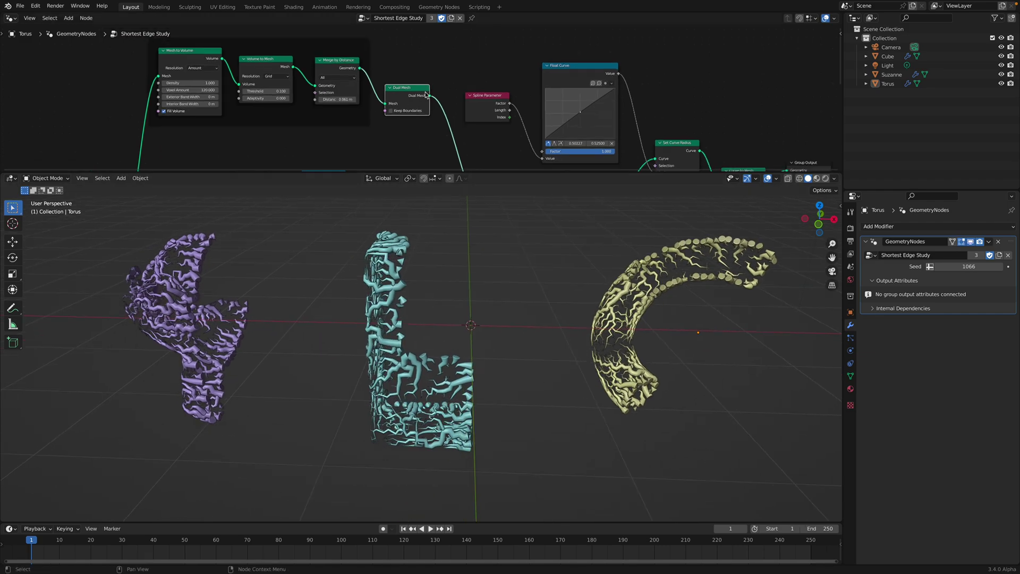
Mute the Dual Mesh node
middle_click_drag(405, 113, 464, 159)
key("m")
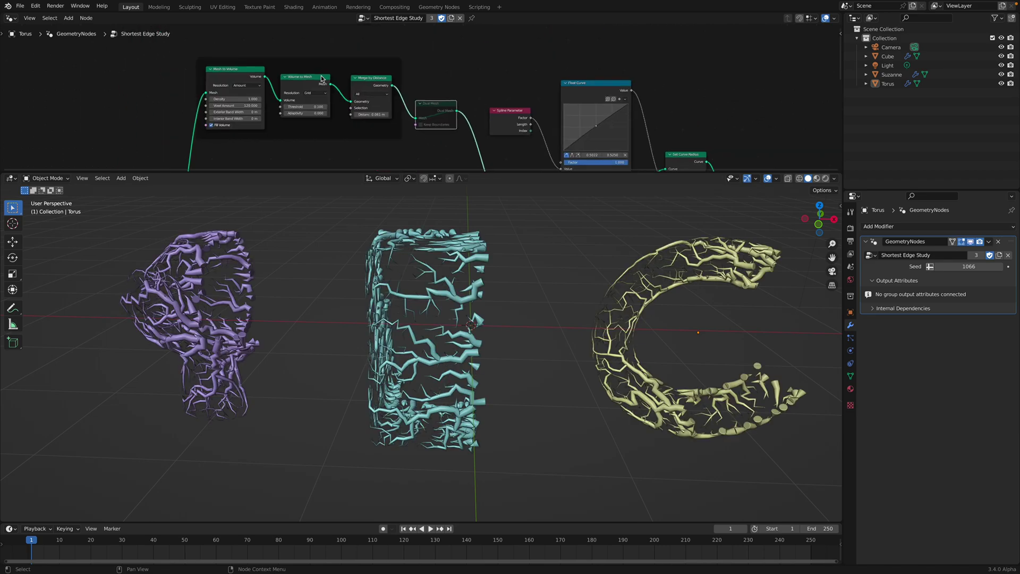
left_click(270, 66)
scroll(268, 64, "up", 1)
scroll(303, 108, "up", 1)
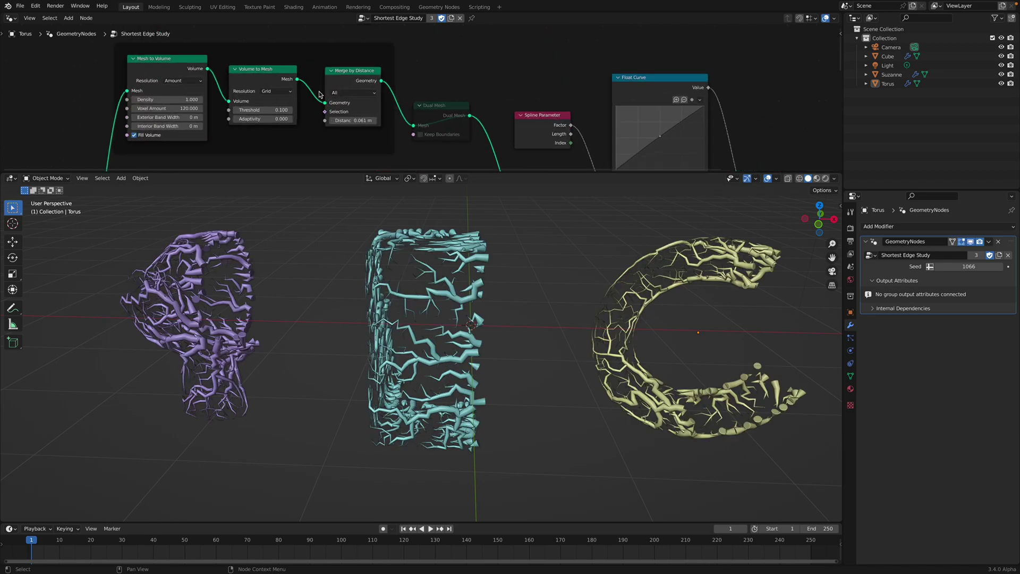
Set the Greater Than or Equal node's B value to 1426
middle_click_drag(367, 213, 371, 209)
scroll(449, 129, "down", 3)
middle_click_drag(449, 129, 462, 34)
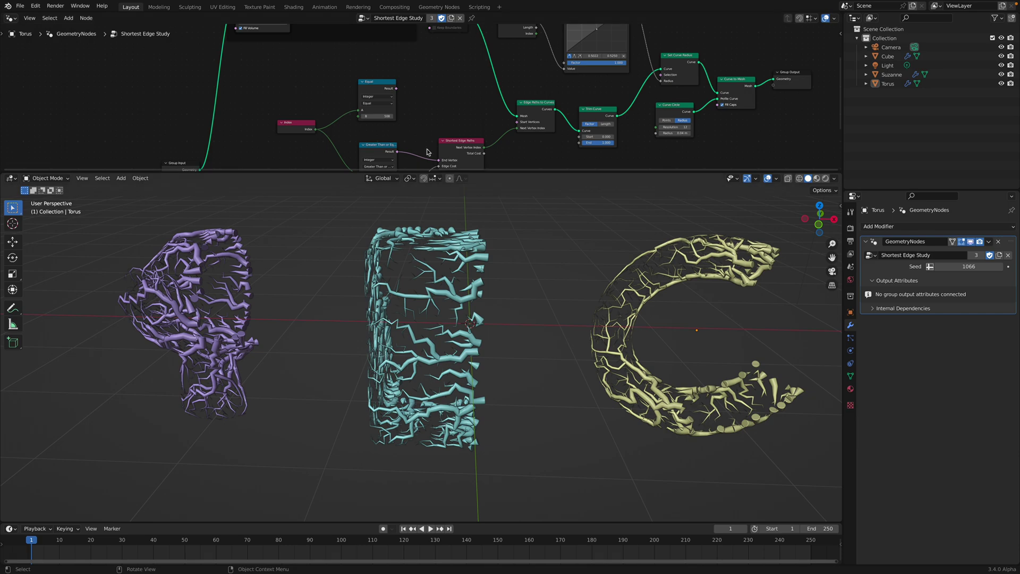
middle_click_drag(429, 152, 427, 125)
scroll(410, 81, "up", 2)
middle_click_drag(385, 157, 389, 89)
scroll(388, 90, "up", 2)
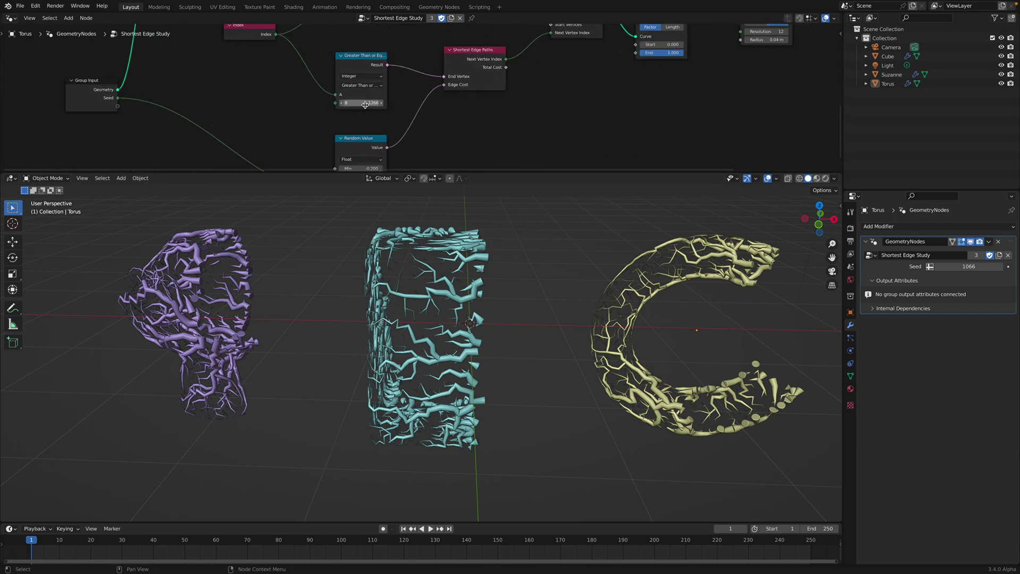
left_click_drag(365, 104, 384, 104)
Set the torus modifier's Seed to 1098, and enlarge the node editor area
left_click_drag(968, 266, 980, 266)
left_click(479, 271)
left_click_drag(472, 172, 467, 258)
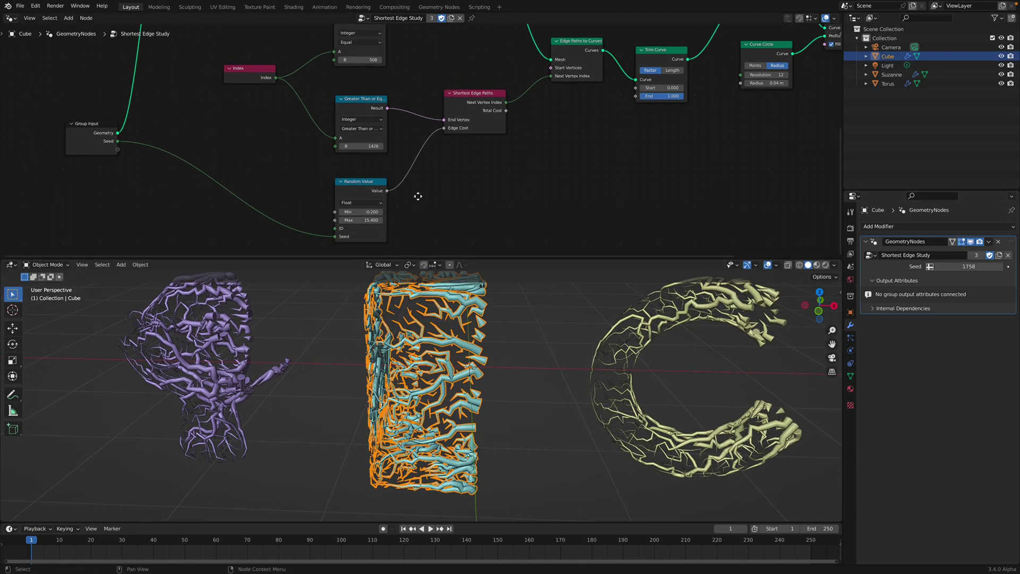
Examine the Shortest Edge Paths node's inputs and the branching curves on the cube, Suzanne and the torus
scroll(428, 170, "up", 2)
left_click_drag(464, 105, 459, 116)
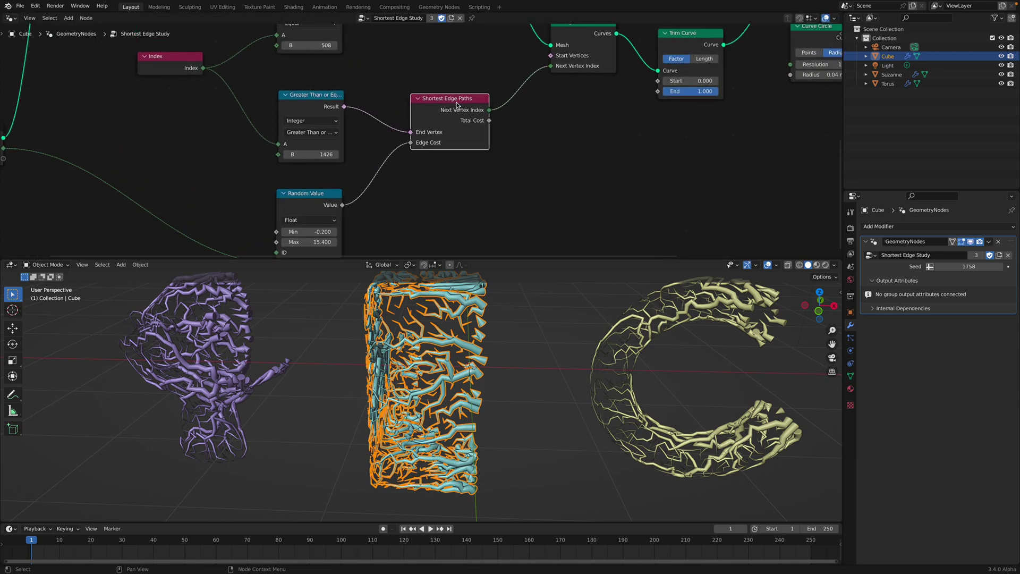
scroll(431, 123, "down", 1)
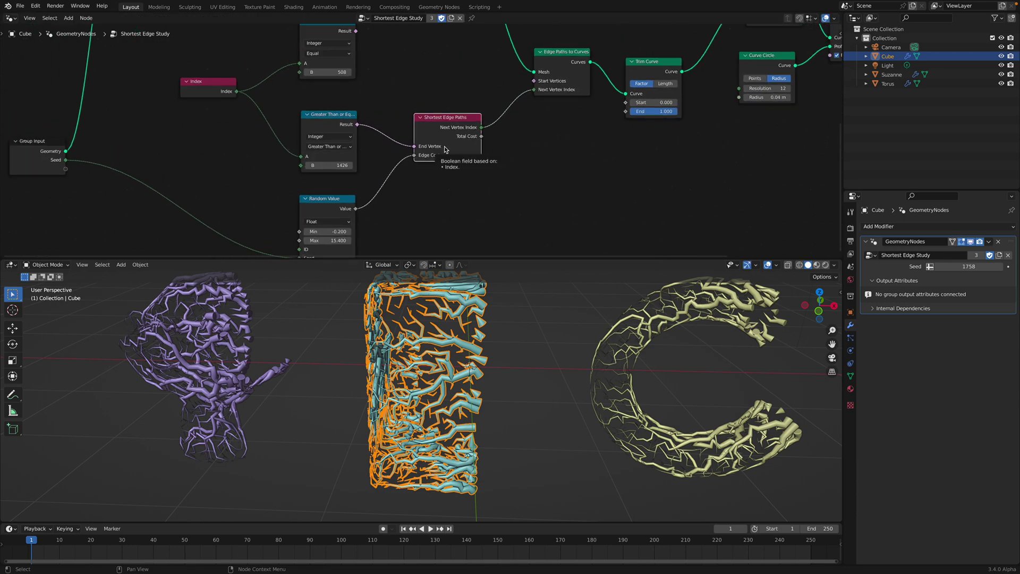
scroll(435, 157, "down", 1)
middle_click_drag(462, 319, 478, 324)
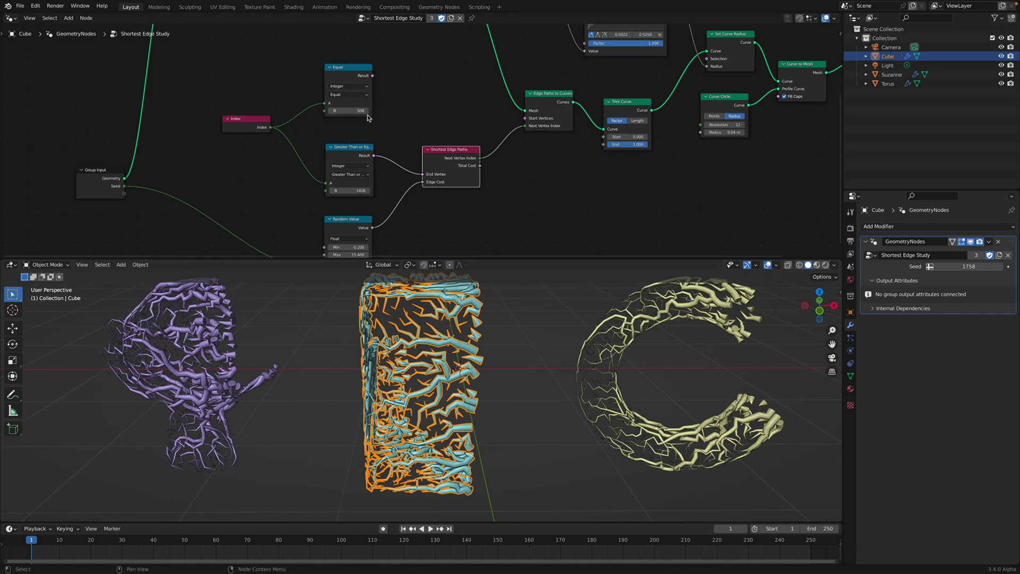
middle_click_drag(449, 326, 445, 327)
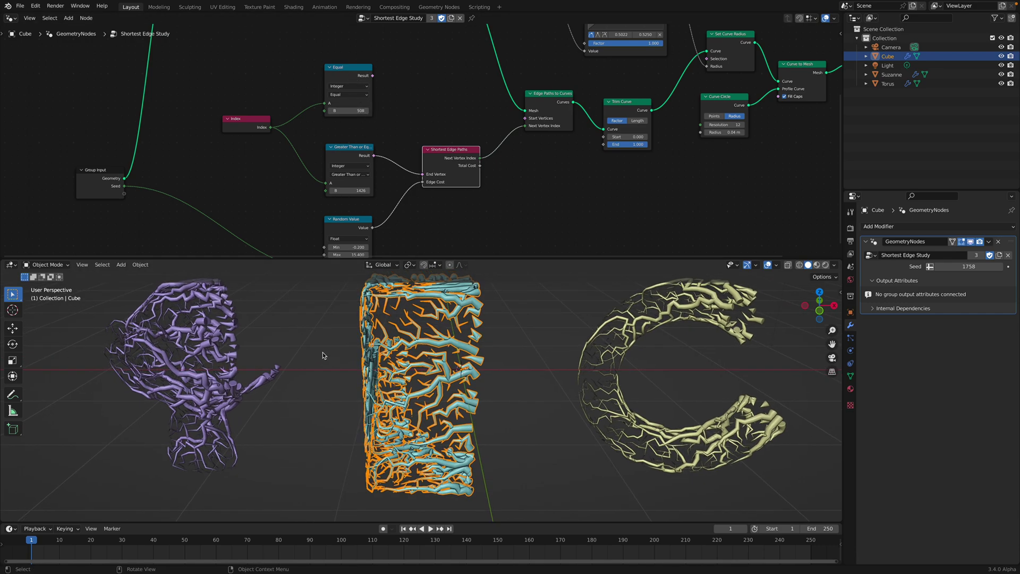
left_click(277, 367)
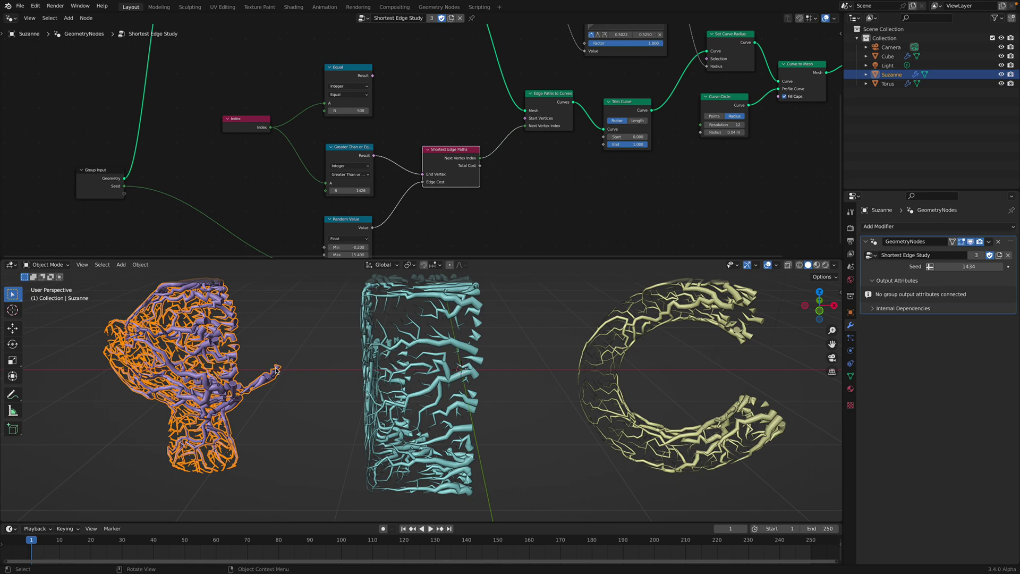
left_click(294, 350)
middle_click_drag(294, 350, 481, 357)
left_click(544, 346)
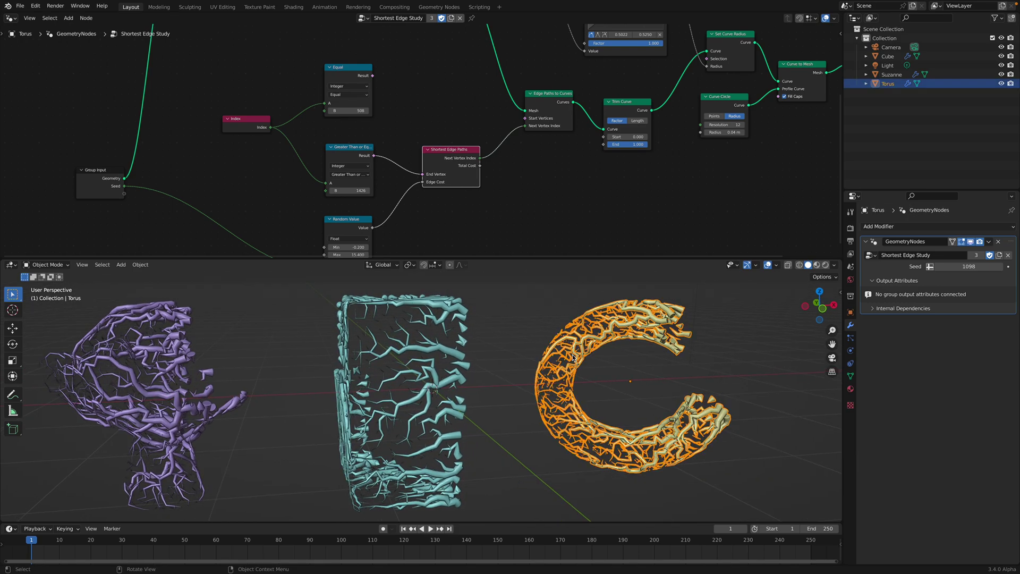
middle_click_drag(543, 346, 548, 358)
Try B values of 1670 and 1734 in the Greater Than or Equal node
middle_click_drag(381, 193, 381, 174)
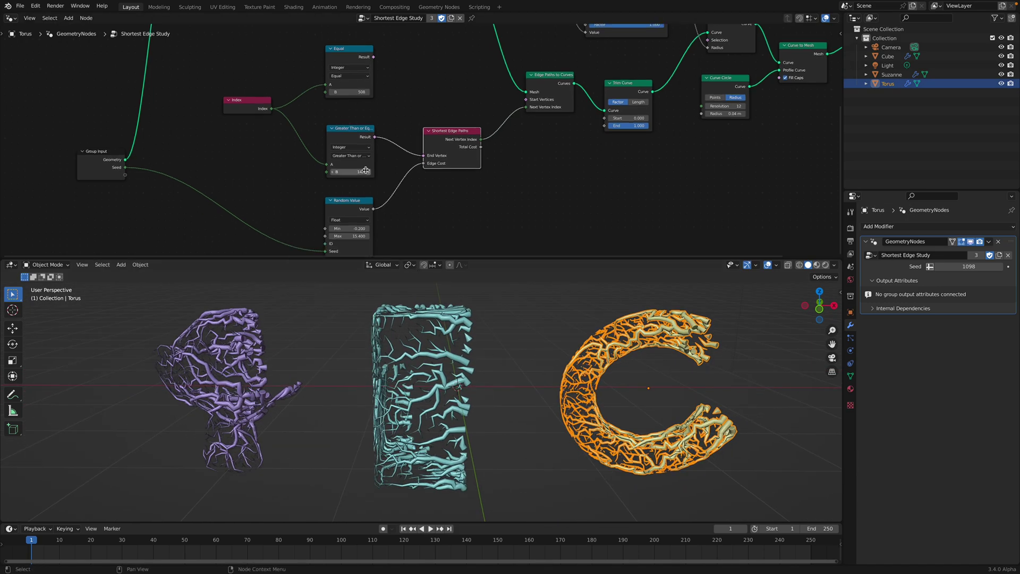
mouse_move(351, 171)
left_mouse_down()
mouse_move(368, 171)
mouse_move(263, 171)
mouse_move(407, 171)
mouse_move(349, 171)
left_mouse_up()
middle_click_drag(349, 175, 290, 170)
left_click_drag(309, 167, 271, 168)
double_click(309, 168)
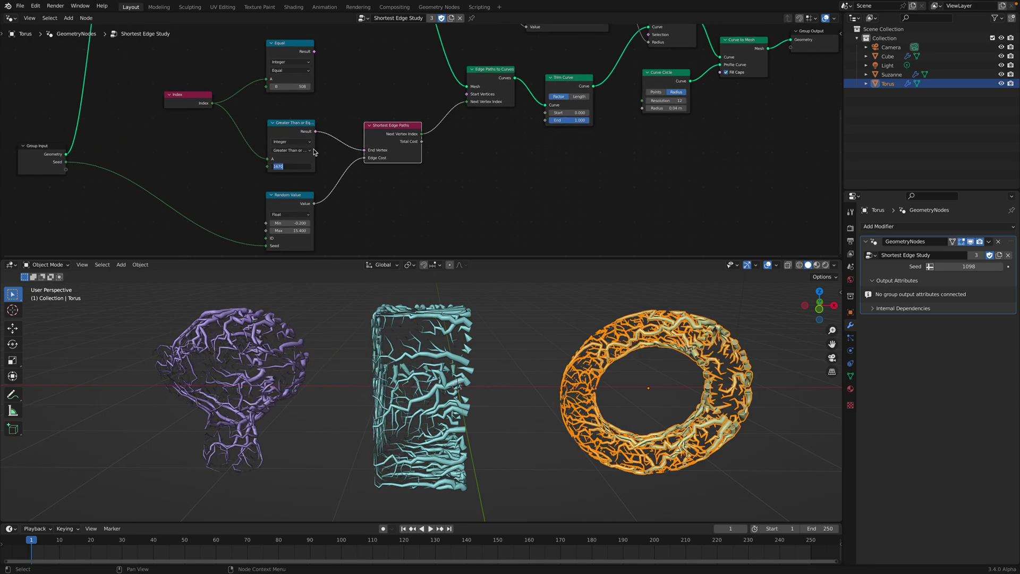
key("Return")
scroll(314, 152, "up", 3)
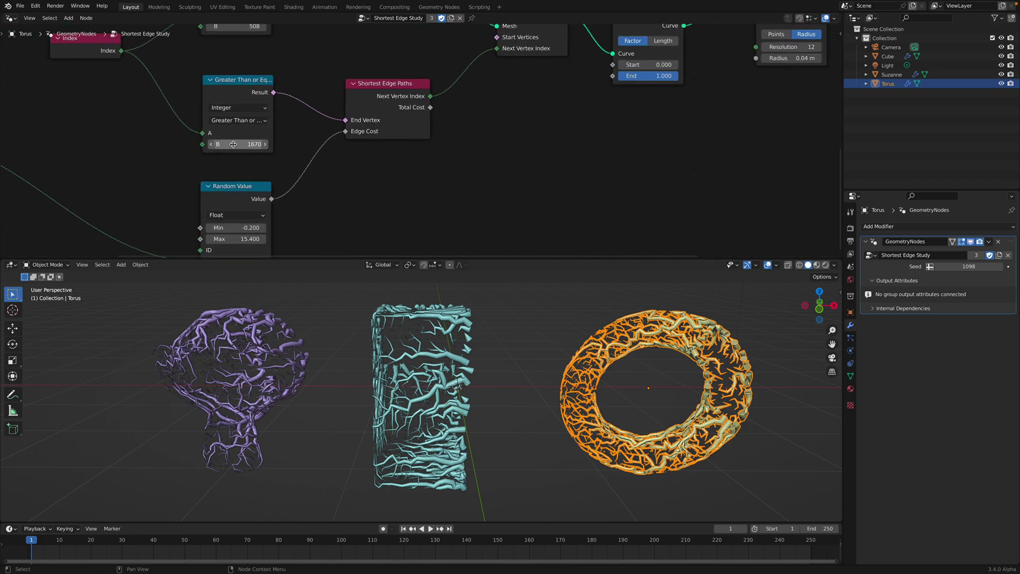
mouse_move(233, 145)
left_mouse_down()
mouse_move(281, 145)
mouse_move(219, 144)
left_mouse_up()
middle_click_drag(287, 144, 392, 142)
Search the addable nodes for "boundar", "mesh bo" and "mesh info", and browse the Mesh and Utilities categories
middle_click_drag(231, 121, 252, 136)
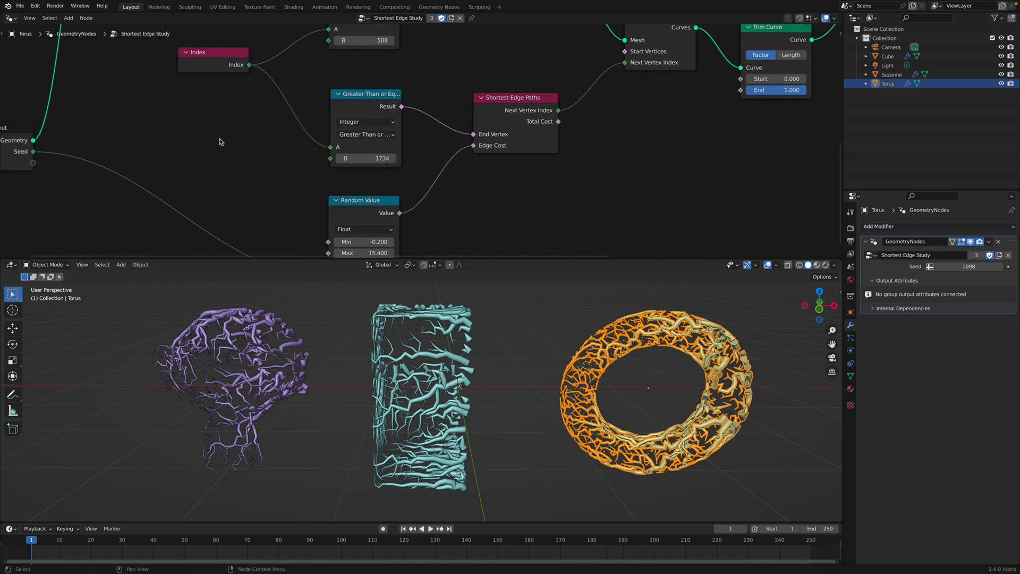
key("shift+a")
type("s")
type("boun")
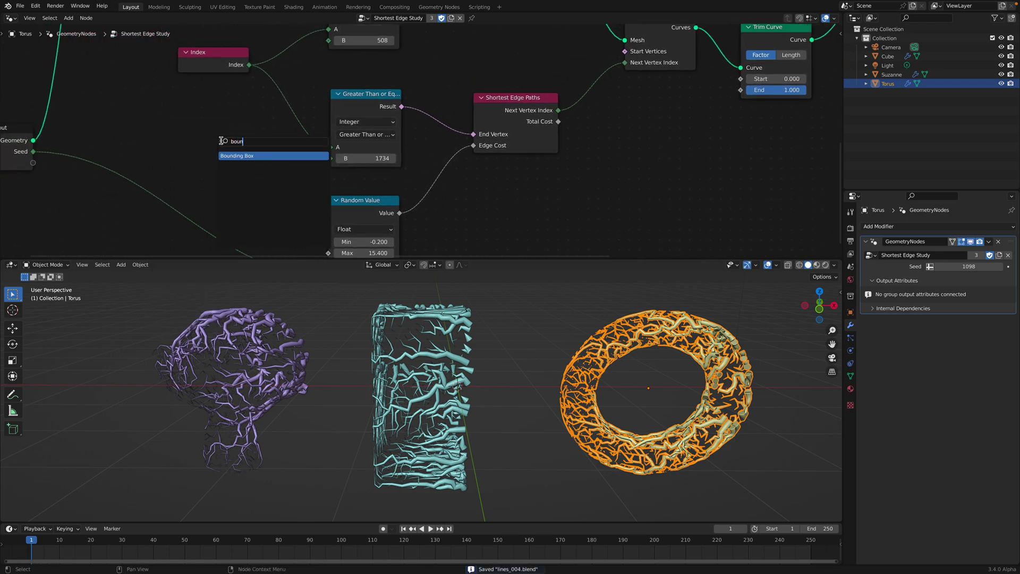
type("dar")
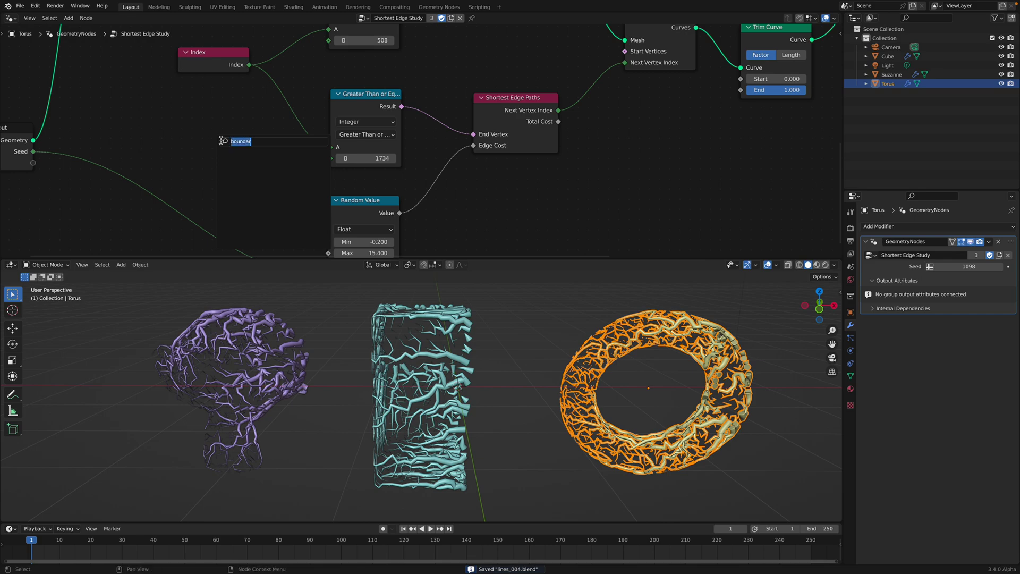
type("mesh bo")
key("BackSpace")
key("BackSpace")
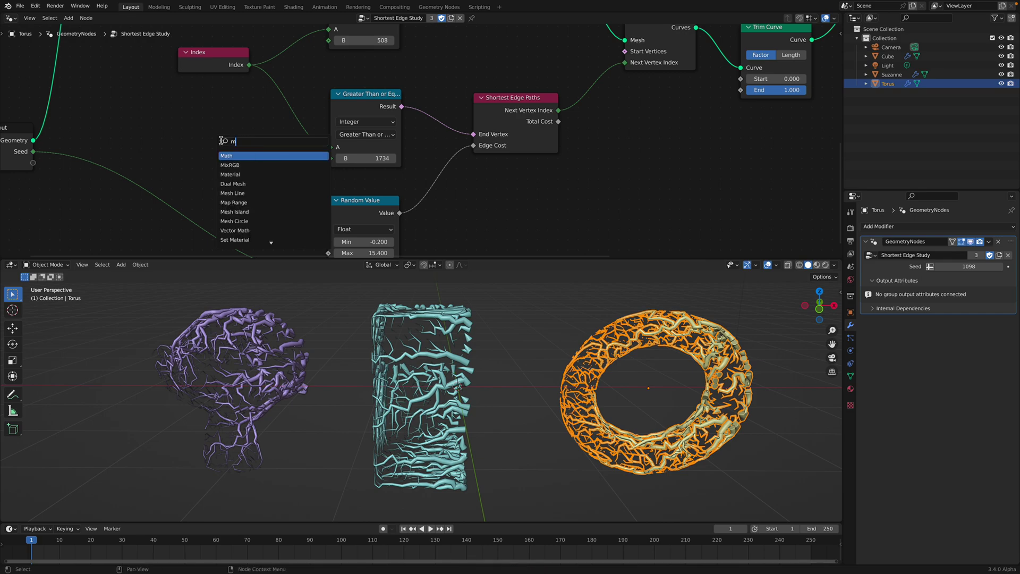
type("in")
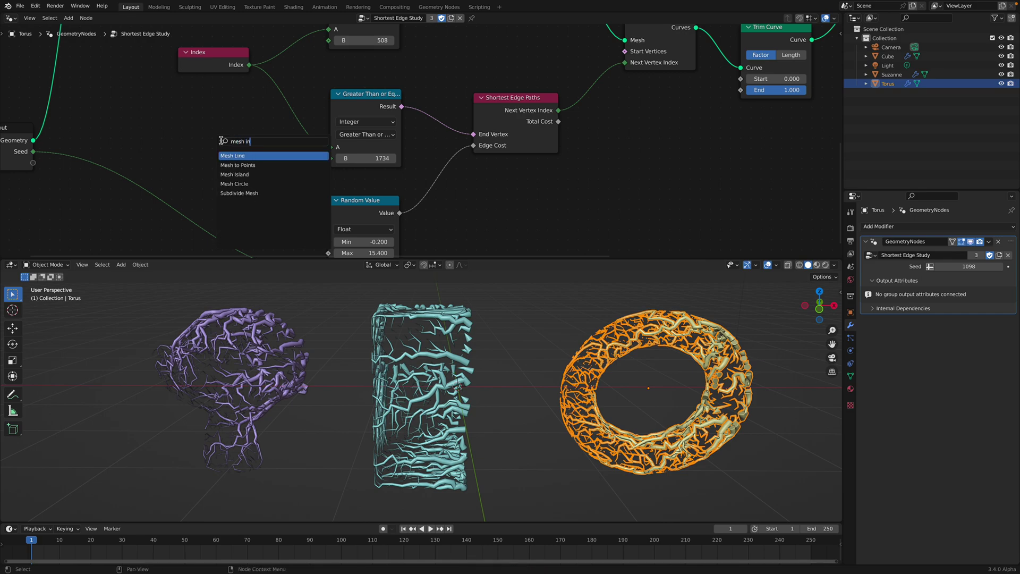
type("fo")
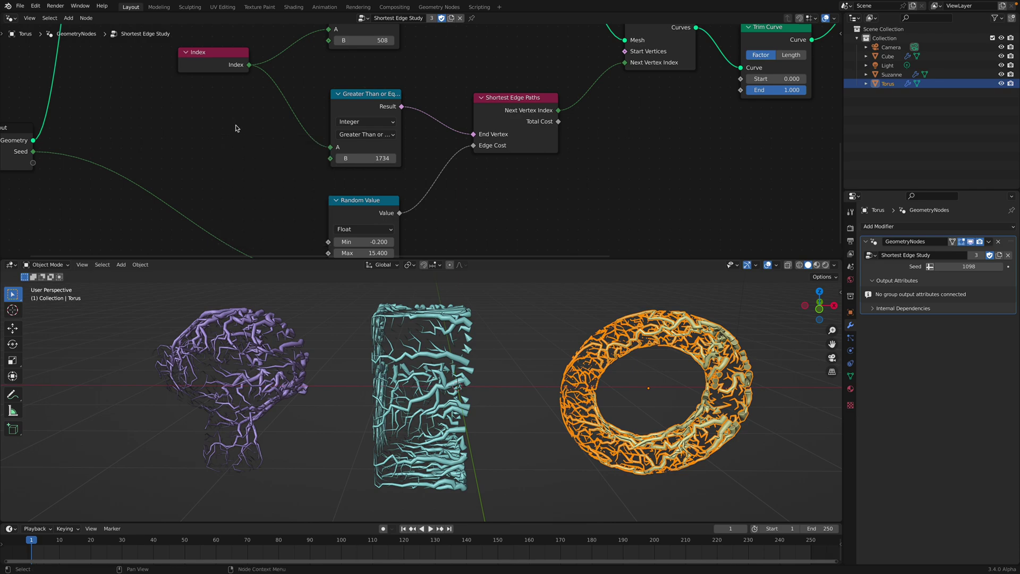
key("shift+a")
mouse_move(238, 212)
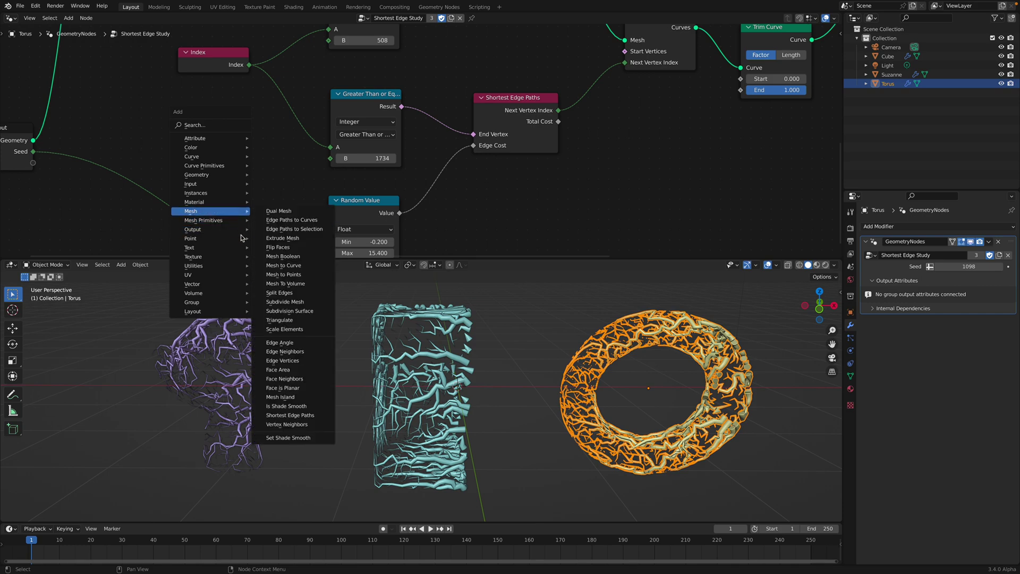
mouse_move(236, 270)
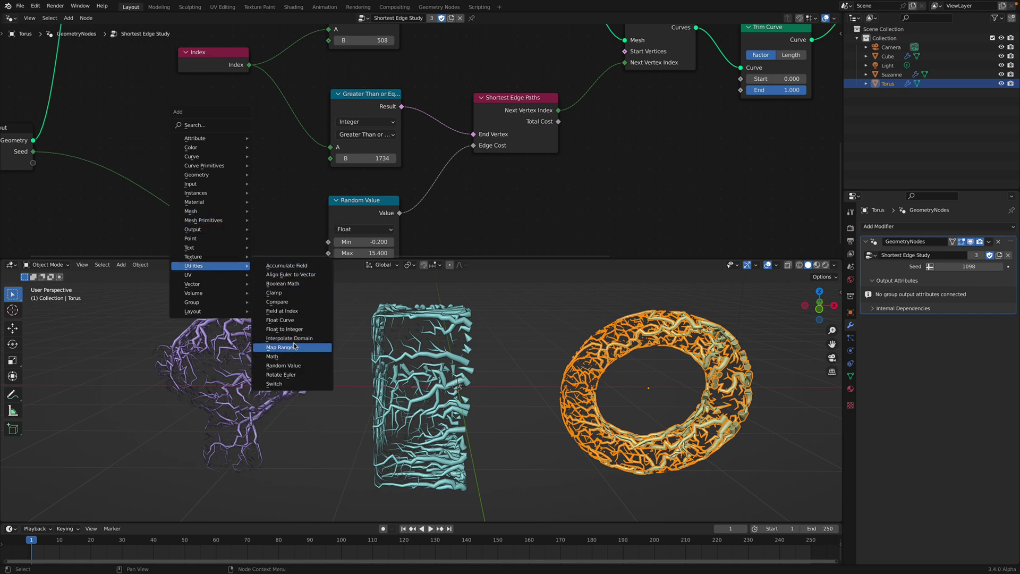
key("Escape")
Set the Greater Than or Equal node's B value to 1638, and disconnect and reconnect its Result to the End Vertex input
left_click_drag(371, 158, 348, 158)
left_click_drag(472, 135, 427, 140)
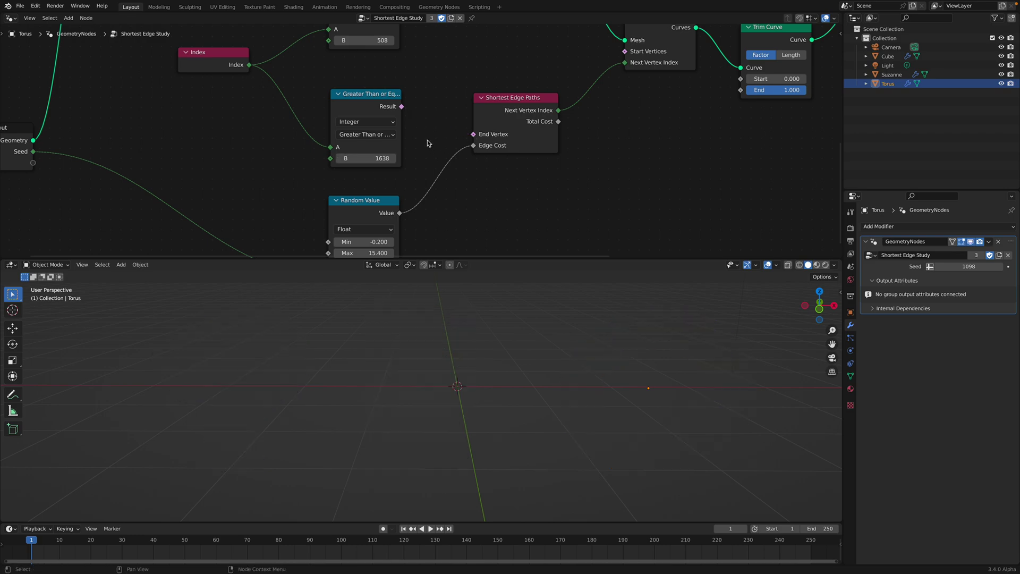
left_click_drag(402, 106, 485, 141)
Save the file lines_004.blend, and connect the Equal node's Result to the Start Vertices input of Edge Paths to Curves
middle_click_drag(370, 40, 372, 142)
key("ctrl+s")
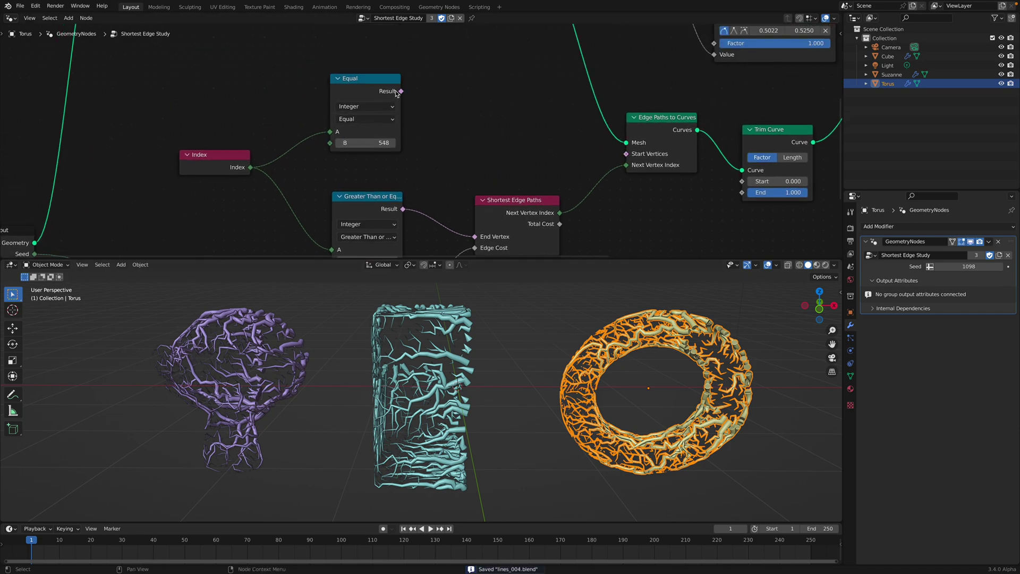
left_click_drag(396, 94, 626, 154)
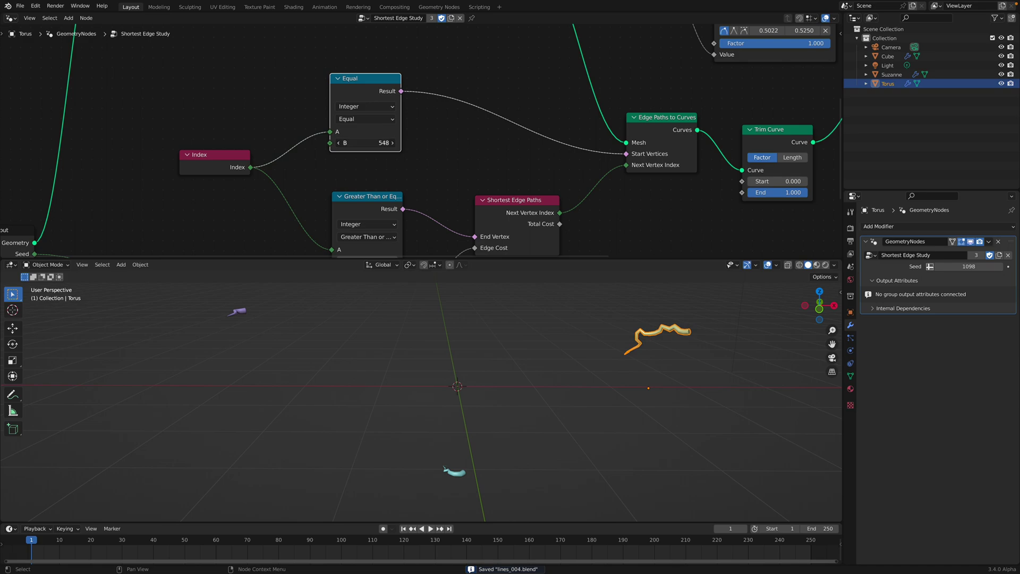
Change the Equal node's operation to Less Than or Equal, and set its B value to 938
left_click_drag(366, 143, 380, 109)
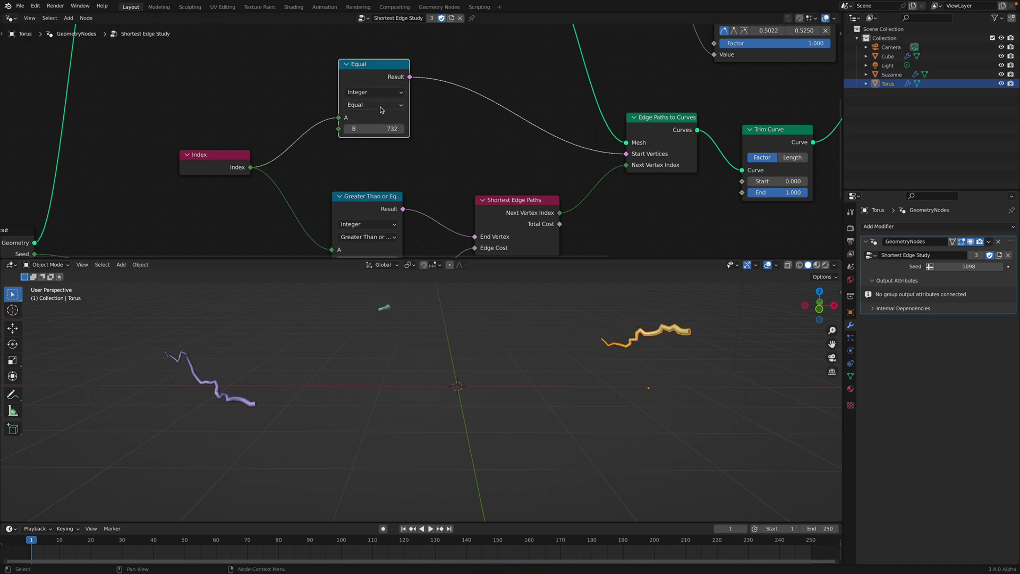
left_click(380, 108)
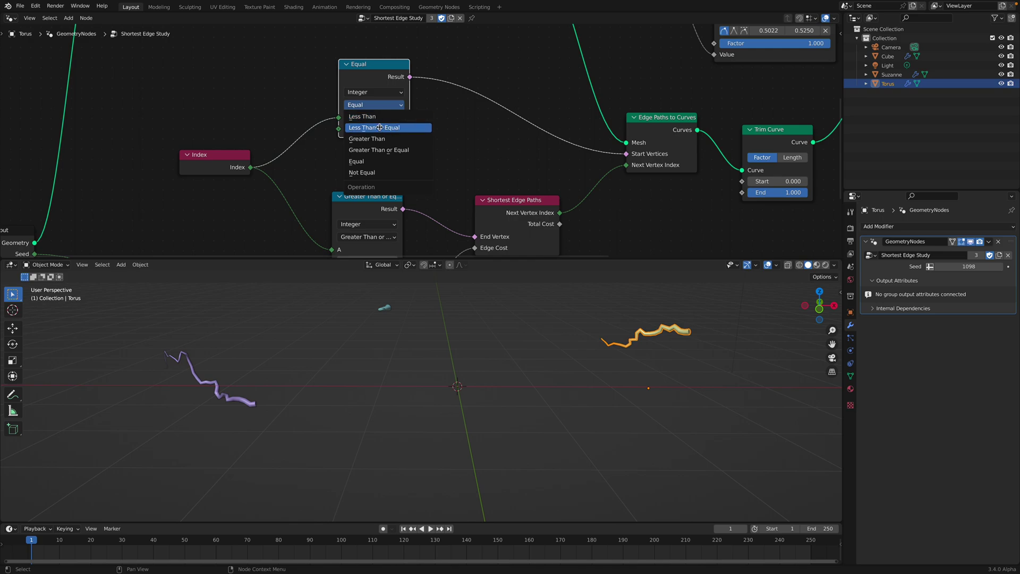
left_click(379, 128)
left_click_drag(371, 129, 396, 129)
Rearrange the Less Than or Equal and Greater Than or Equal nodes so they line up beside the Index node
middle_click_drag(422, 107, 384, 88)
scroll(384, 89, "down", 2)
left_click_drag(341, 165, 341, 154)
left_click_drag(352, 67, 345, 76)
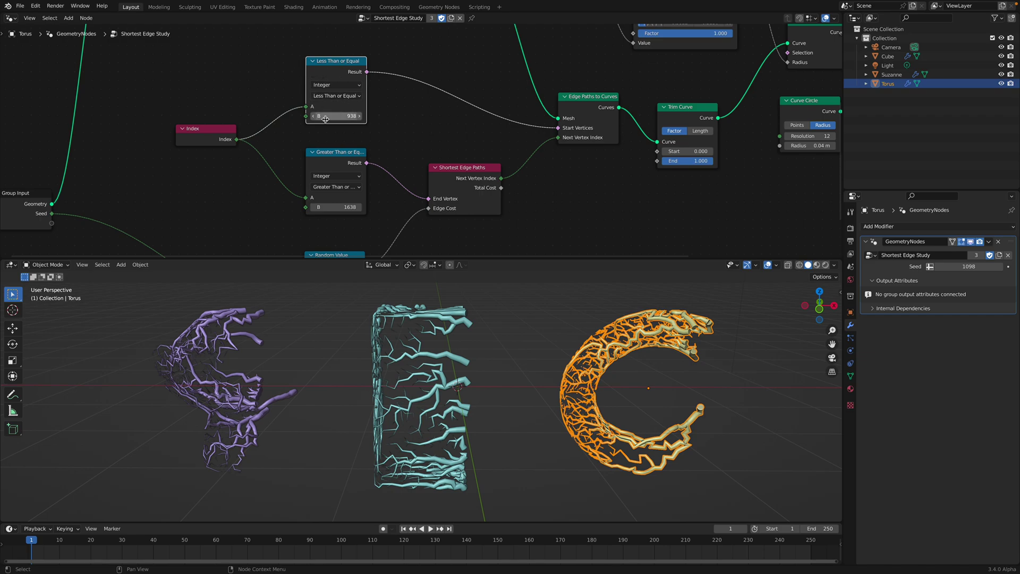
left_click(333, 161)
scroll(333, 160, "up", 1)
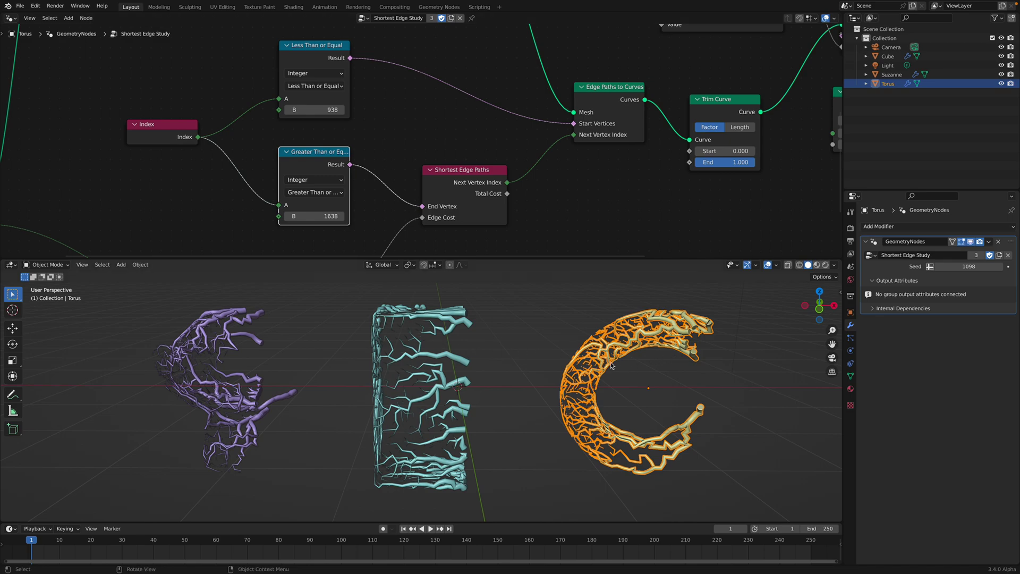
Place the Random Value node beneath the Greater Than or Equal node, with its Min set to 1.200 and Max to 1.600
scroll(511, 161, "down", 3)
middle_click_drag(490, 138, 454, 60)
scroll(305, 148, "up", 2)
left_click_drag(304, 173, 279, 190)
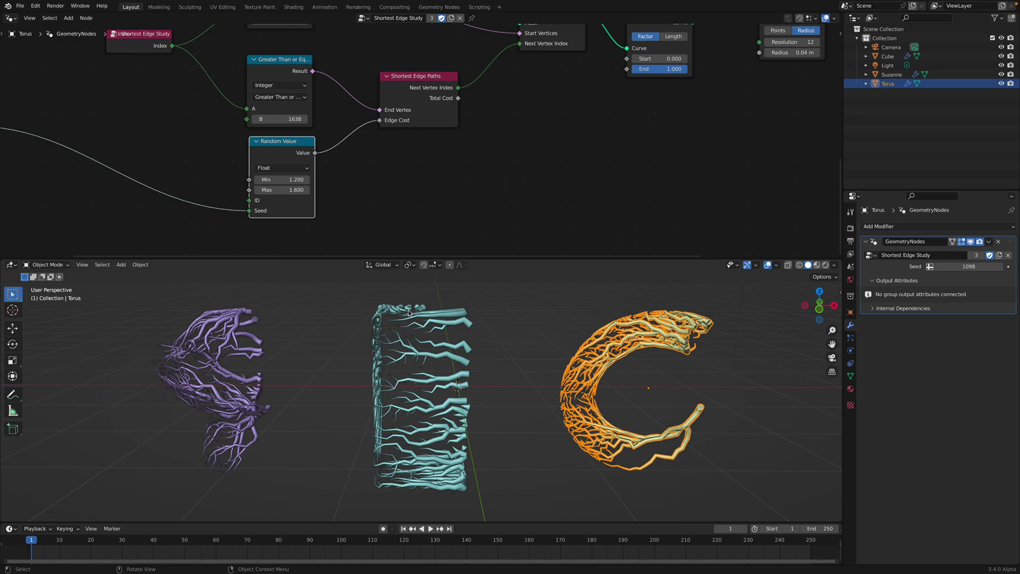
Deselect the torus and examine the branching curves on all three meshes together with the whole node tree
middle_click_drag(514, 341, 521, 326)
left_click(511, 332)
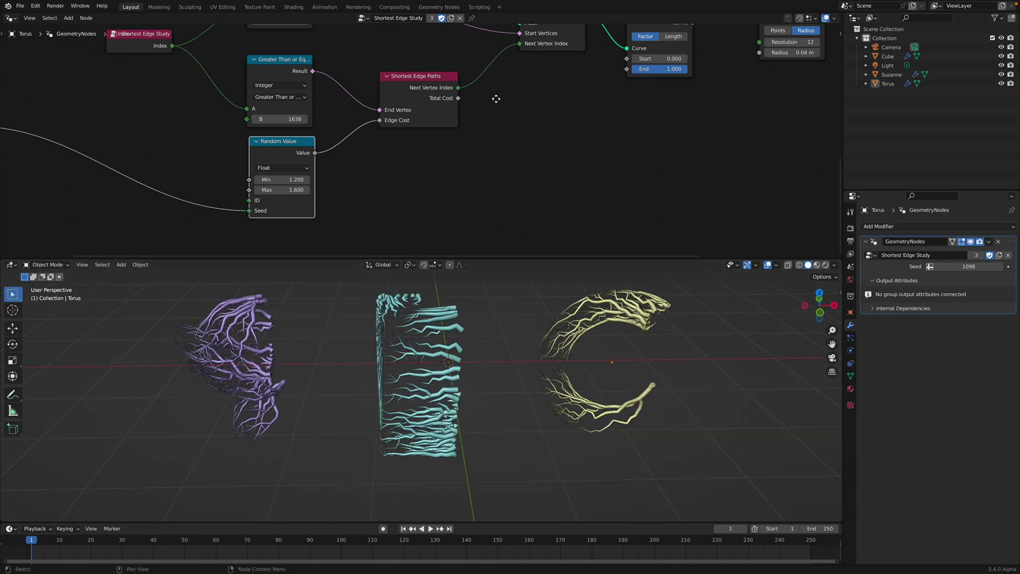
middle_click_drag(496, 98, 442, 163)
scroll(451, 169, "down", 4)
middle_click_drag(476, 124, 447, 158)
middle_click_drag(438, 101, 459, 105)
scroll(304, 98, "down", 4)
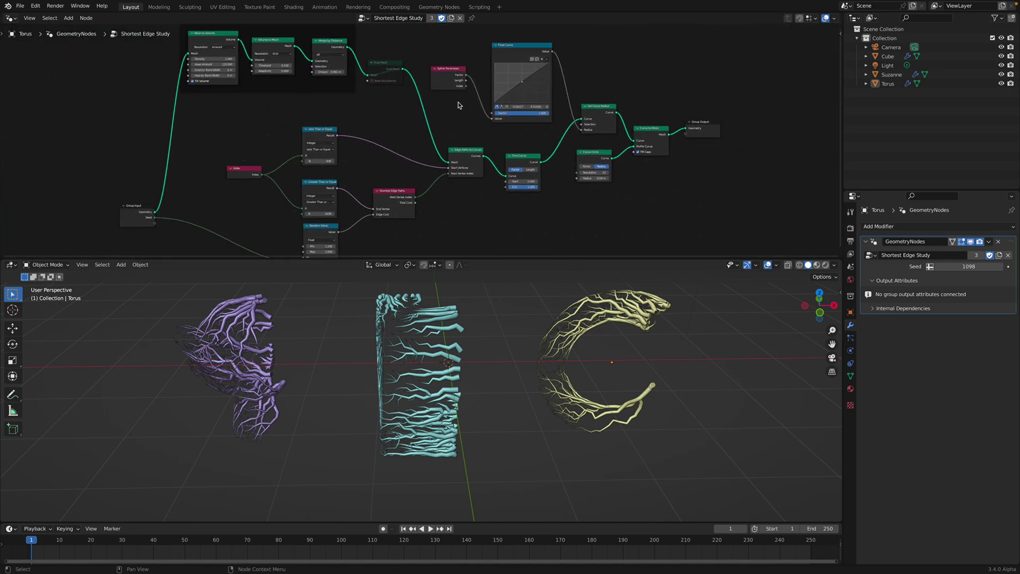
mouse_move(514, 337)
middle_mouse_down()
mouse_move(461, 323)
mouse_move(504, 327)
middle_mouse_up()
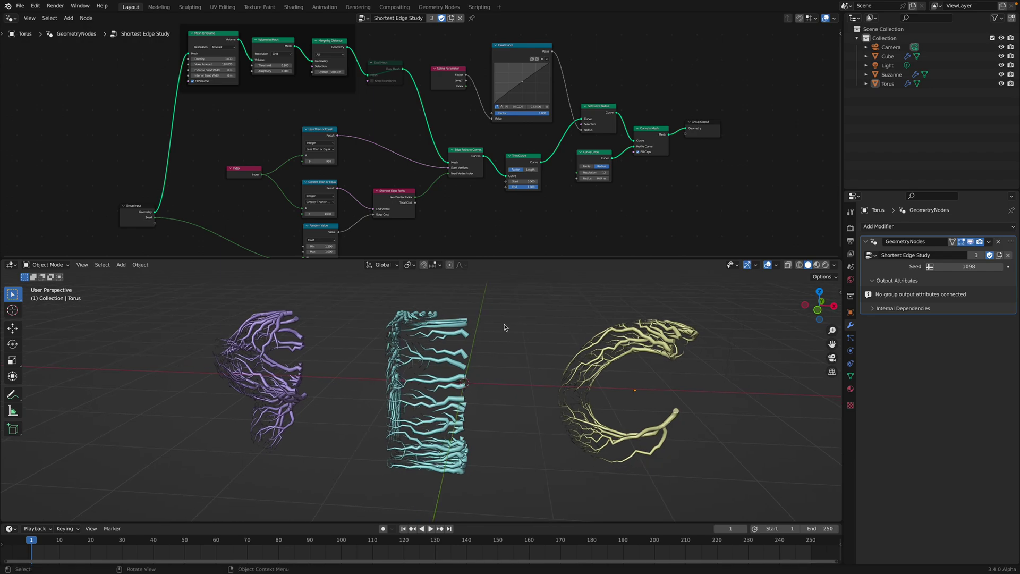
middle_click_drag(514, 373, 466, 364)
scroll(421, 107, "down", 1)
middle_click_drag(420, 107, 408, 140)
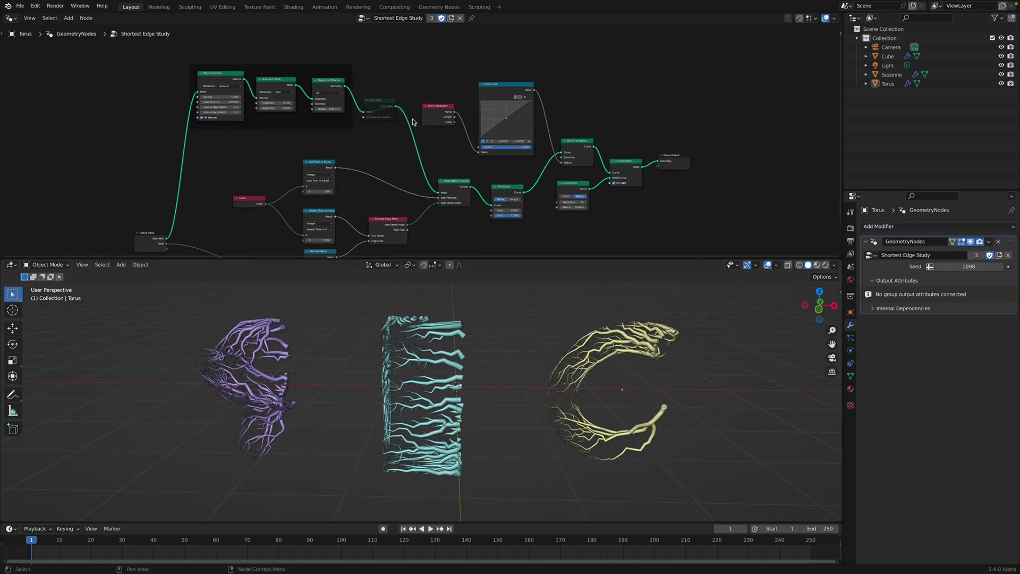
Shift the Edge Paths to Curves node slightly, and move the Trim Curve node closer so the two line up
scroll(408, 141, "up", 6)
middle_click_drag(378, 197, 358, 172)
left_click_drag(462, 183, 460, 177)
middle_click_drag(524, 205, 475, 174)
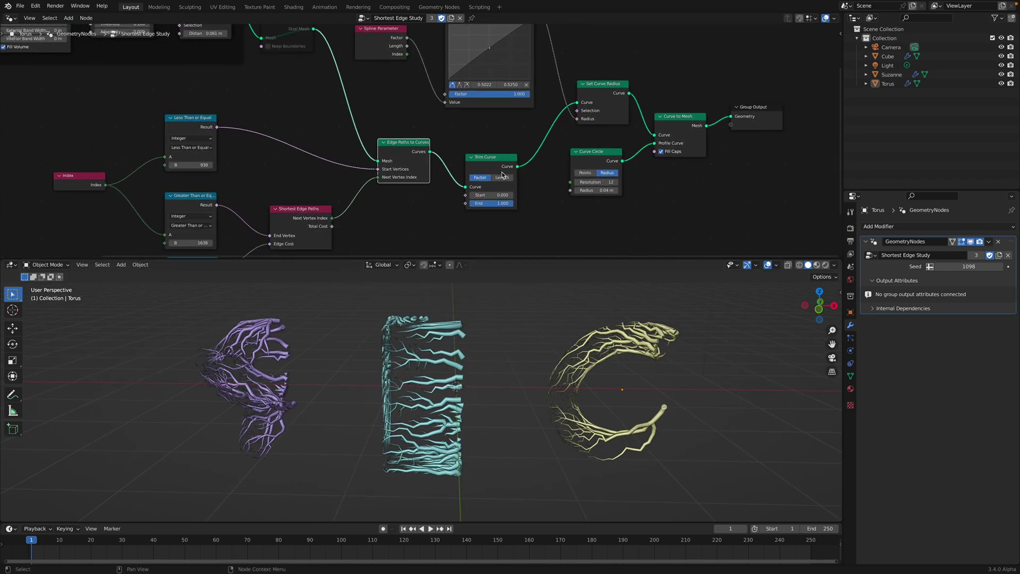
left_click_drag(503, 160, 496, 148)
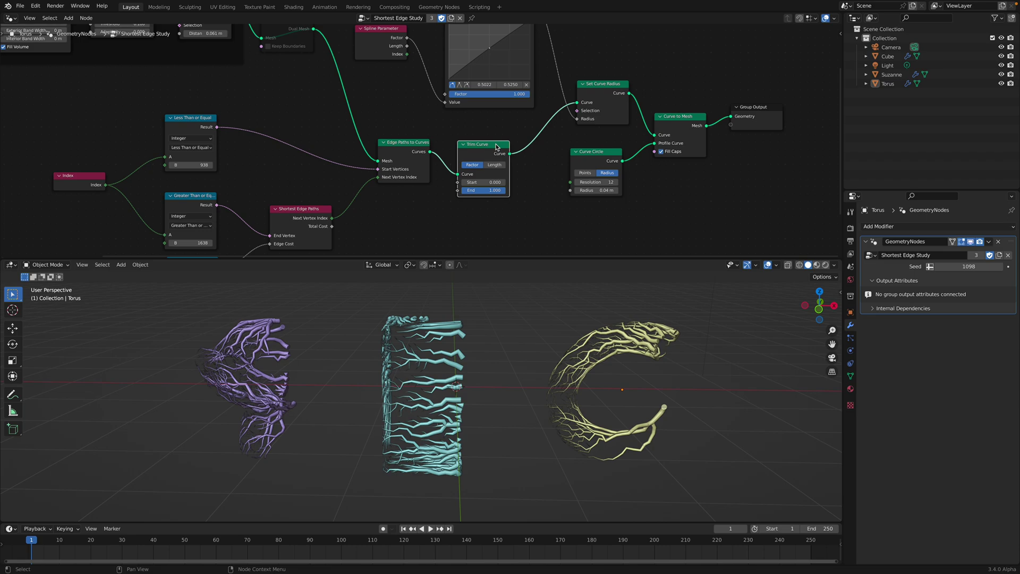
Nudge the Shortest Edge Paths node slightly, and move Edge Paths to Curves a little closer to it
middle_click_drag(417, 162, 425, 144)
scroll(424, 144, "up", 2)
middle_click_drag(298, 196, 307, 193)
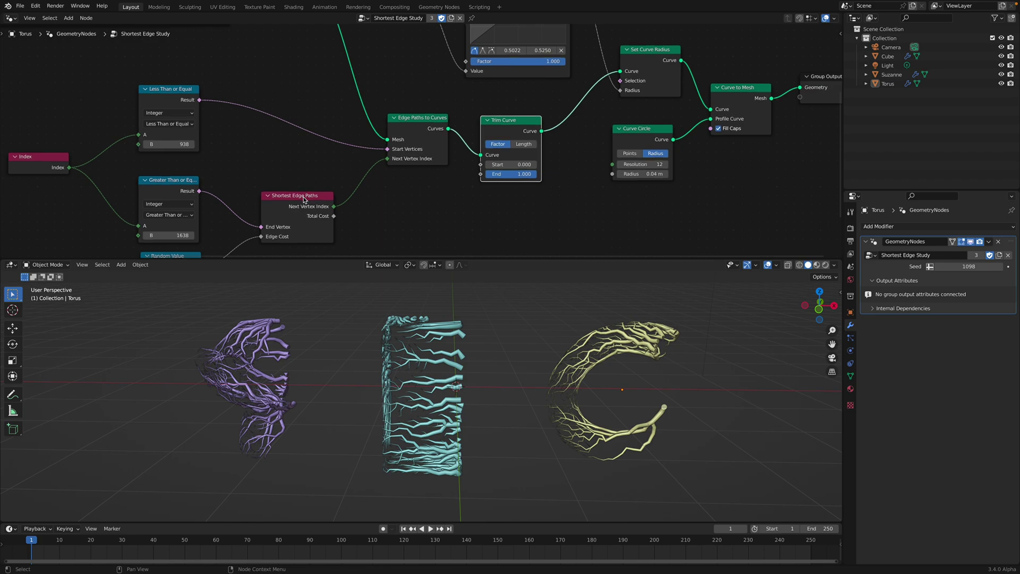
left_click_drag(297, 195, 296, 192)
left_click_drag(394, 143, 442, 140)
scroll(442, 147, "down", 3)
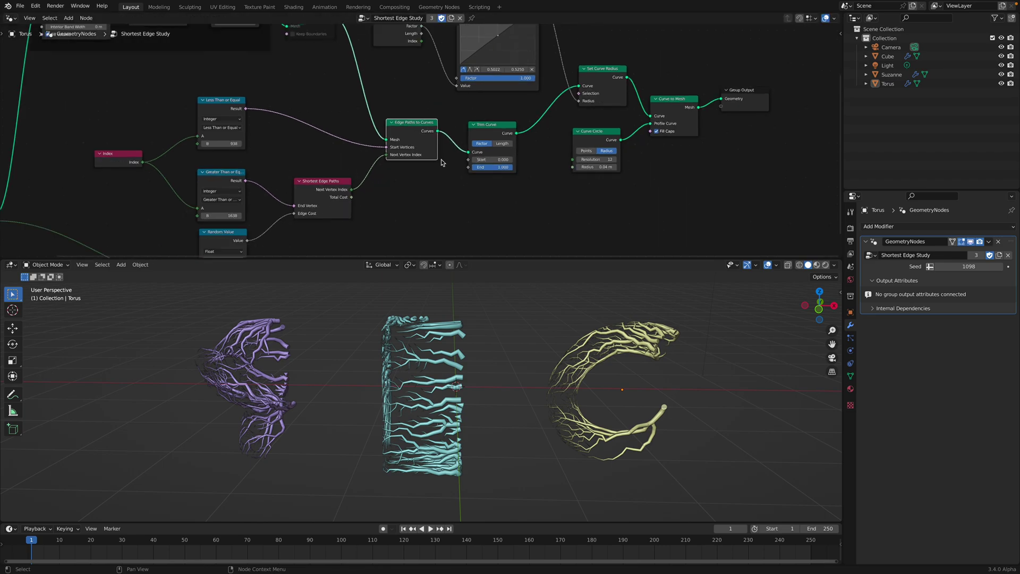
middle_click_drag(521, 346, 540, 349)
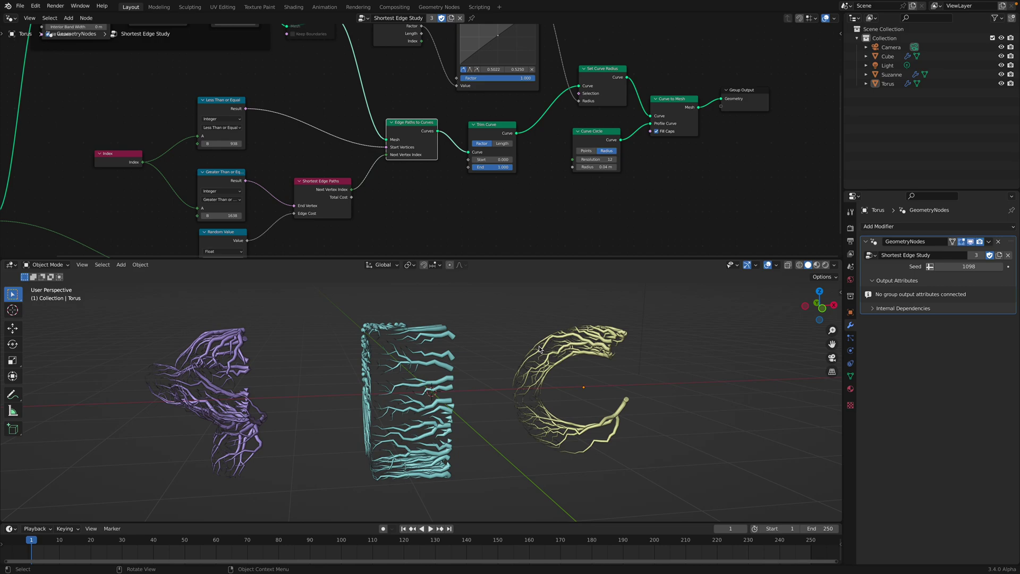
scroll(518, 178, "down", 3)
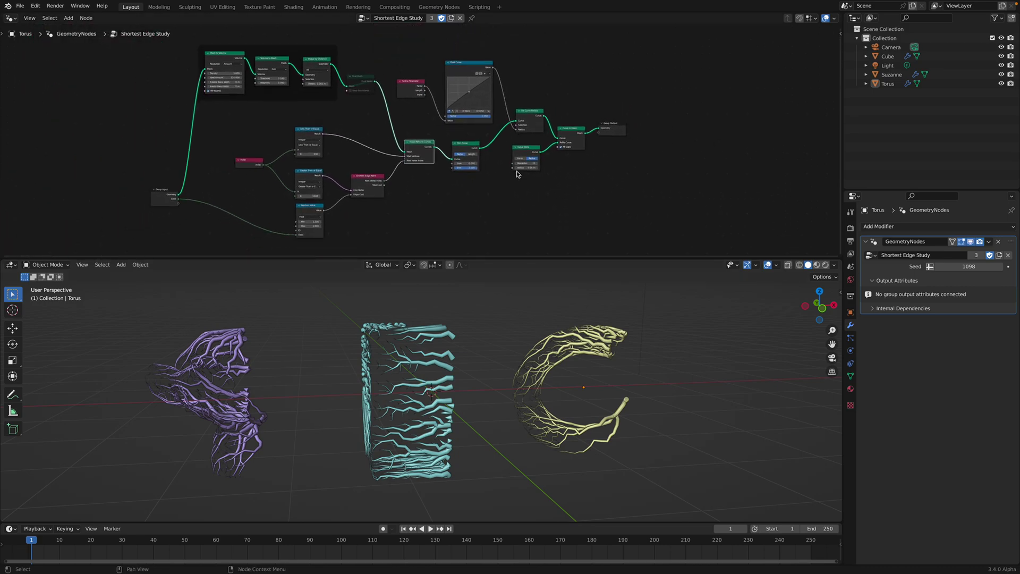
scroll(518, 174, "up", 1)
mouse_move(850, 2)
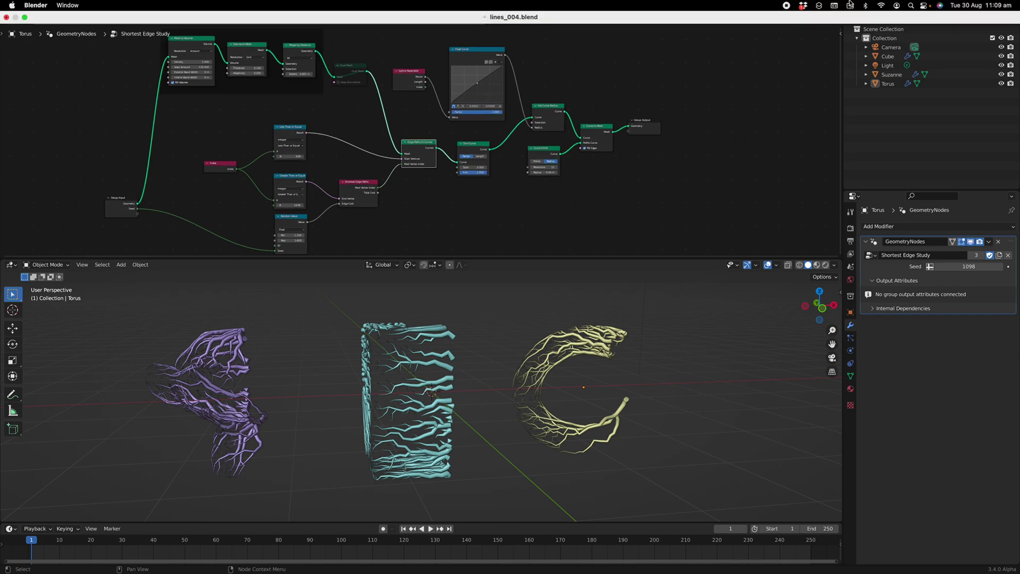